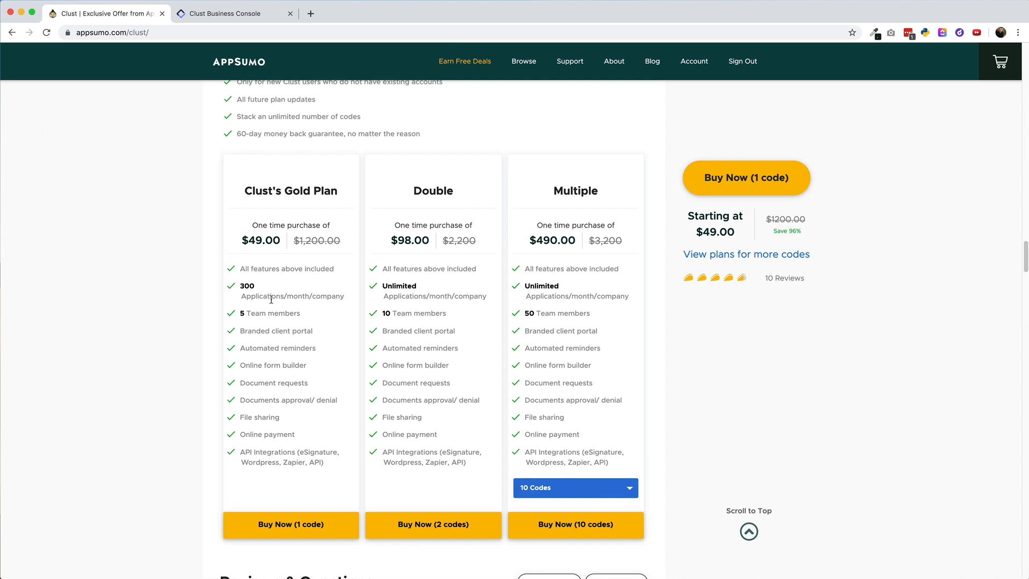
# Step: Highlight the Gold Plan's 300-application and team-member limits, then switch to the Clust console
pyautogui.moveTo(239, 286)
pyautogui.mouseDown()
pyautogui.moveTo(281, 295)
pyautogui.moveTo(227, 299)
pyautogui.mouseUp()
pyautogui.moveTo(240, 313); pyautogui.dragTo(263, 321)
pyautogui.click(306, 308)
pyautogui.click(209, 15)
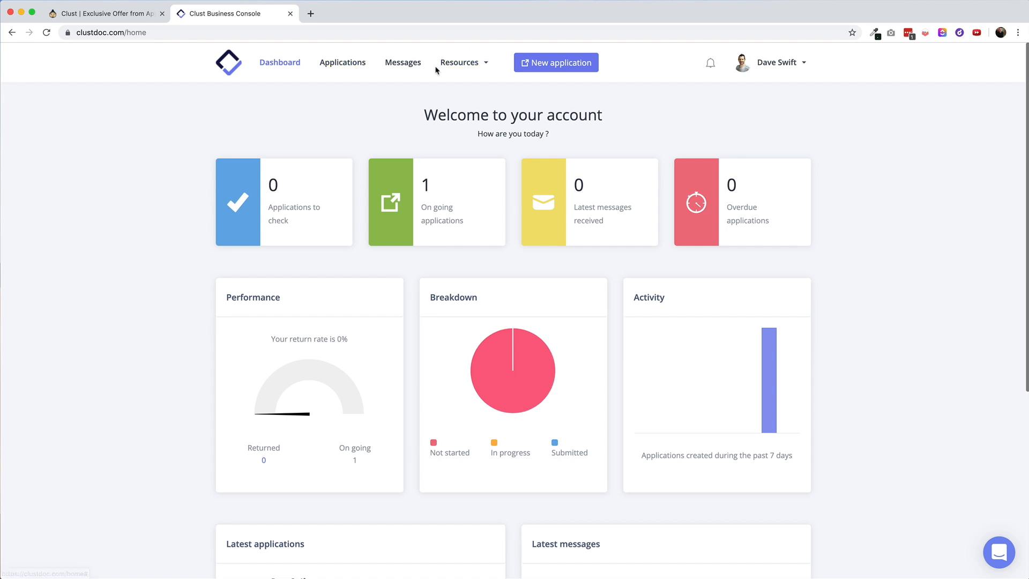
# Step: Go to Resources > Templates Library to browse the ready-to-use templates
pyautogui.click(471, 63)
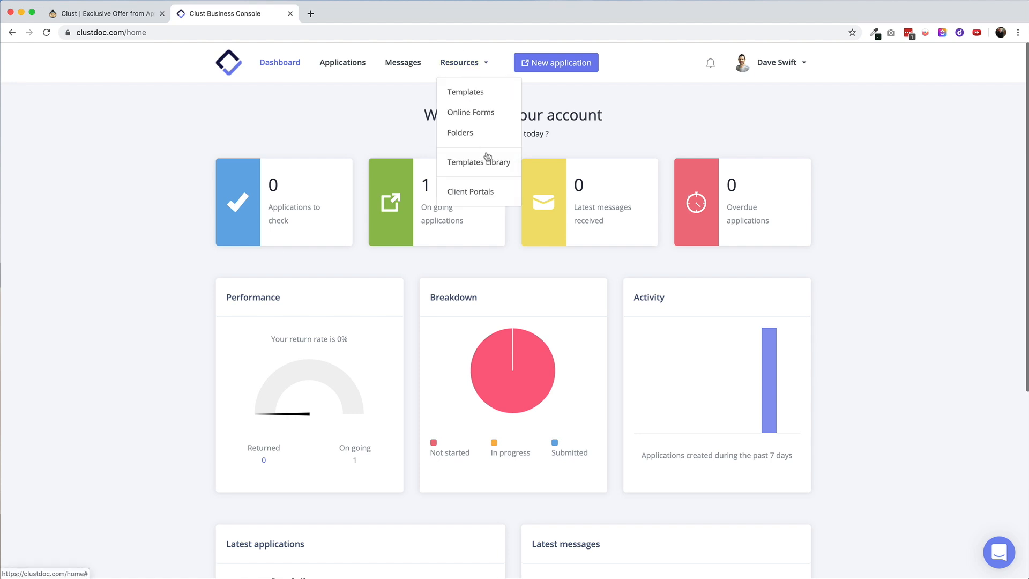
pyautogui.click(488, 163)
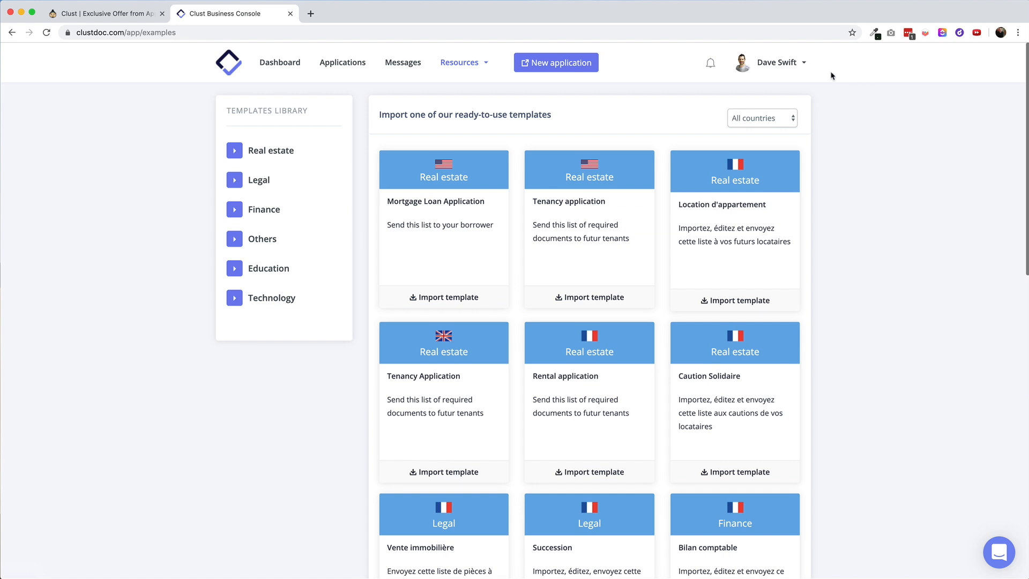
pyautogui.click(741, 117)
# Step: Filter the template cards to United States templates only
pyautogui.click(762, 128)
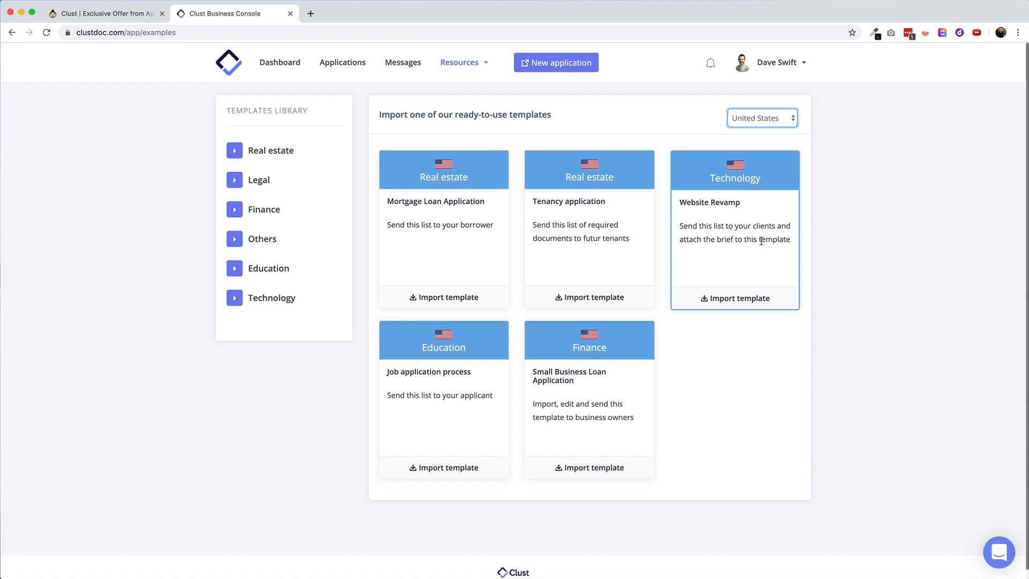
pyautogui.click(461, 65)
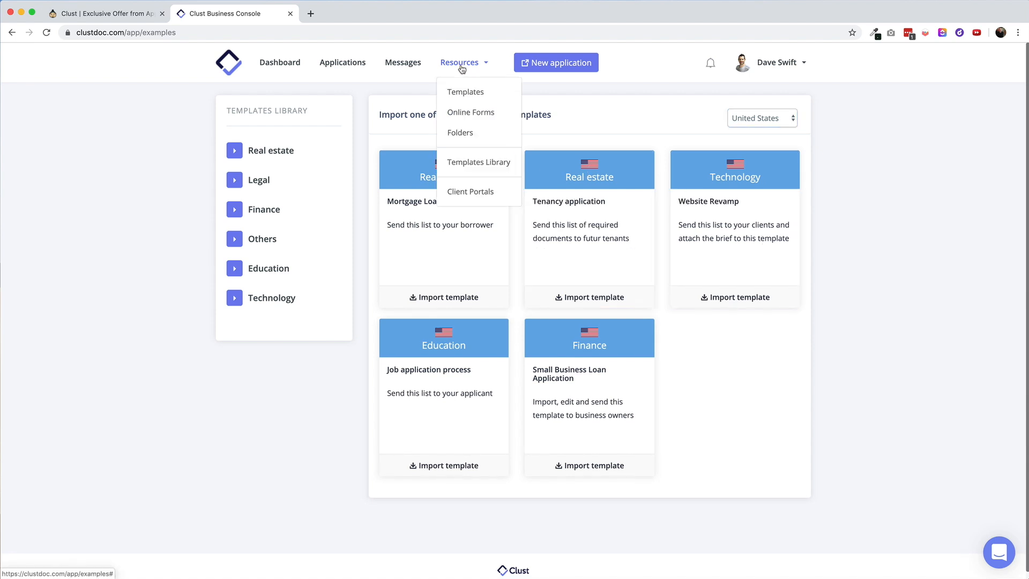
# Step: Open the Service registration-demo template and delete its Form item
pyautogui.click(485, 100)
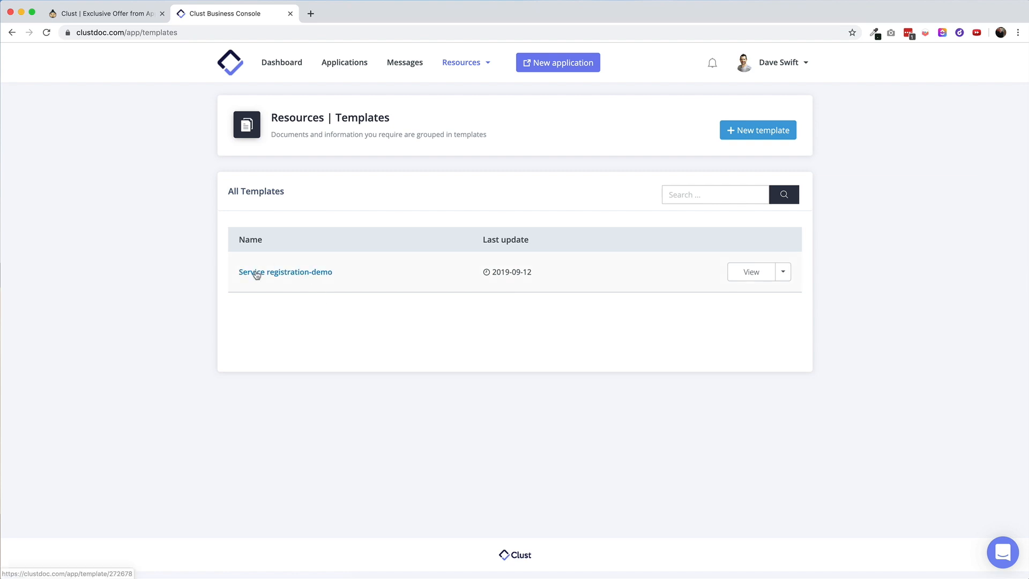
pyautogui.click(257, 272)
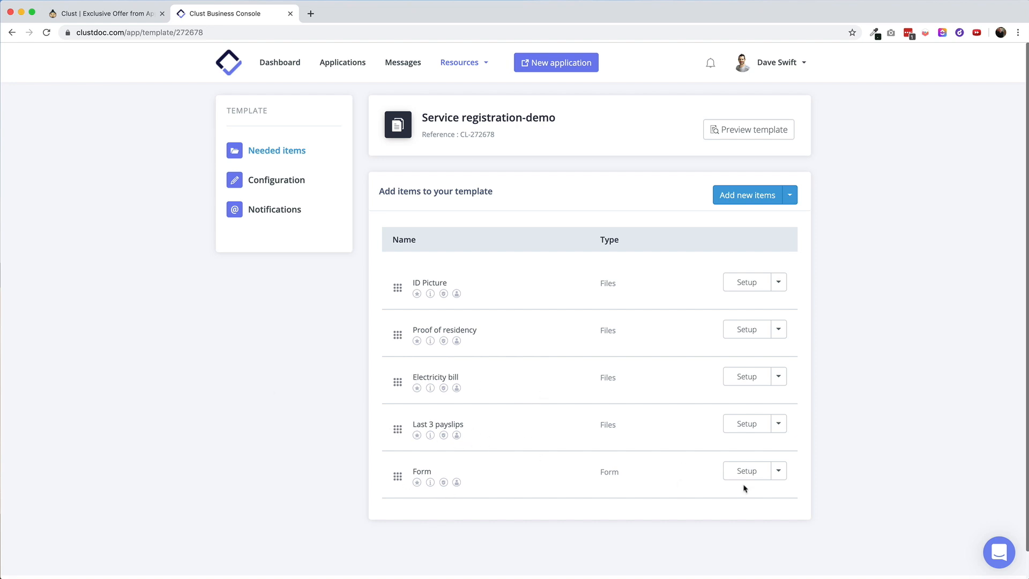
pyautogui.click(779, 470)
pyautogui.click(780, 493)
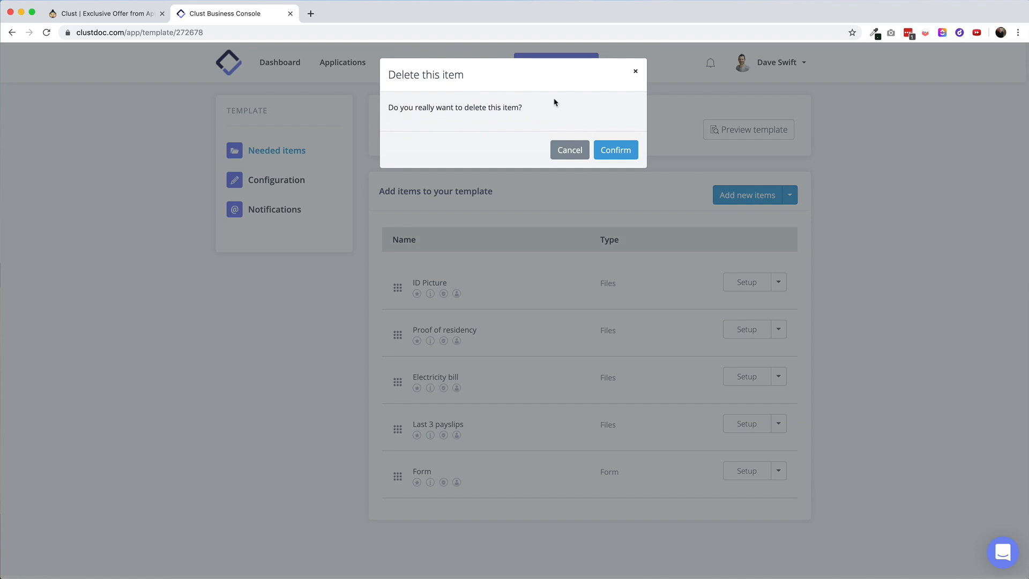
pyautogui.click(616, 149)
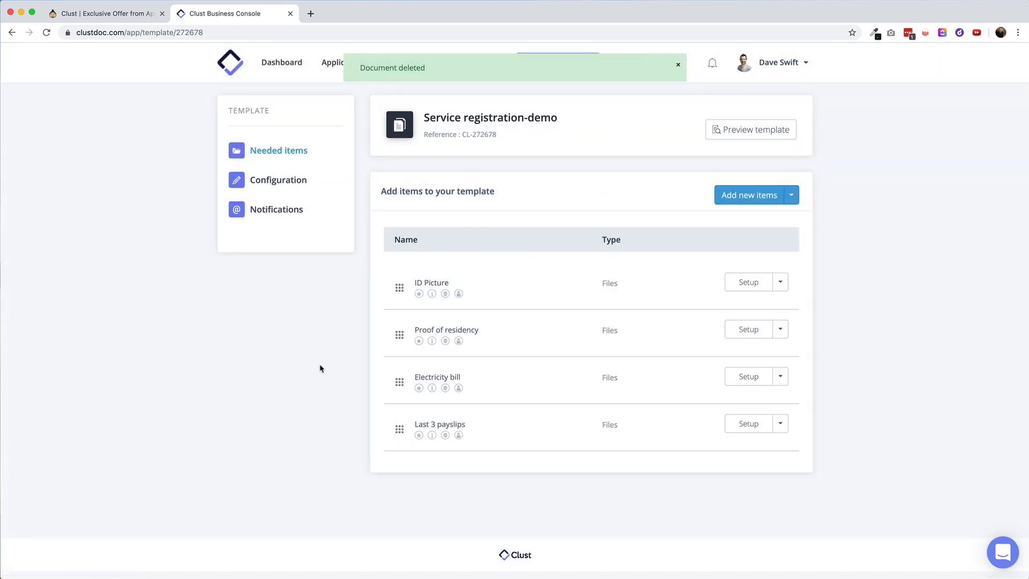
# Step: Open the client preview of Service registration-demo and inspect the ID Picture file item
pyautogui.click(757, 134)
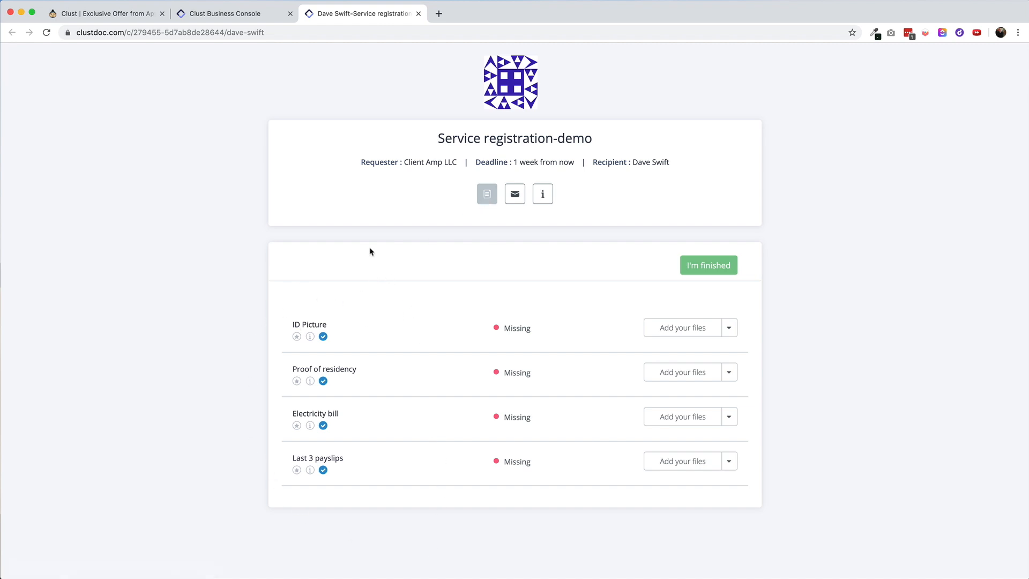
pyautogui.click(698, 333)
pyautogui.click(656, 271)
pyautogui.click(734, 330)
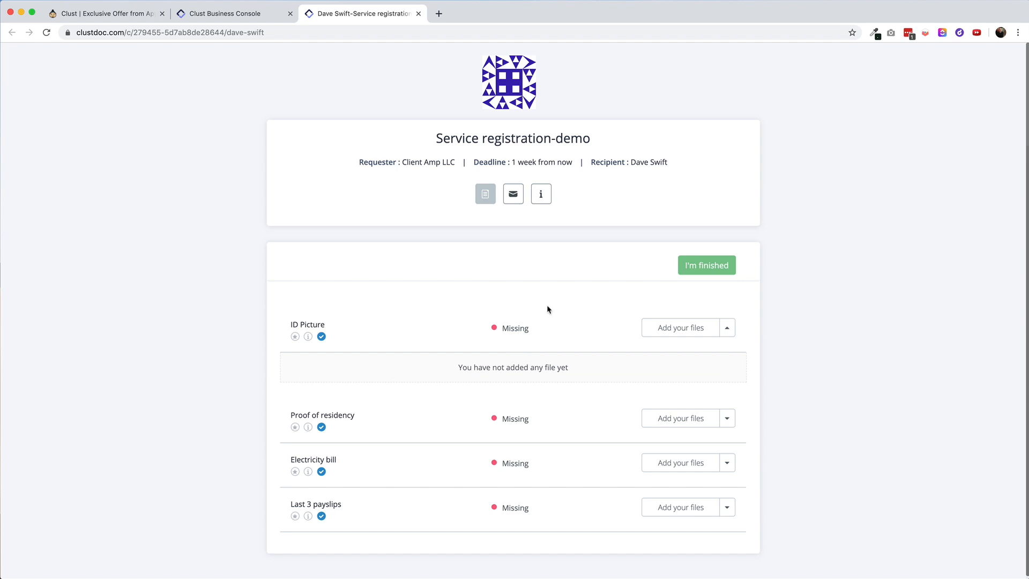
# Step: Browse the preview's Secure messaging and Important information sections, highlighting their text
pyautogui.click(514, 203)
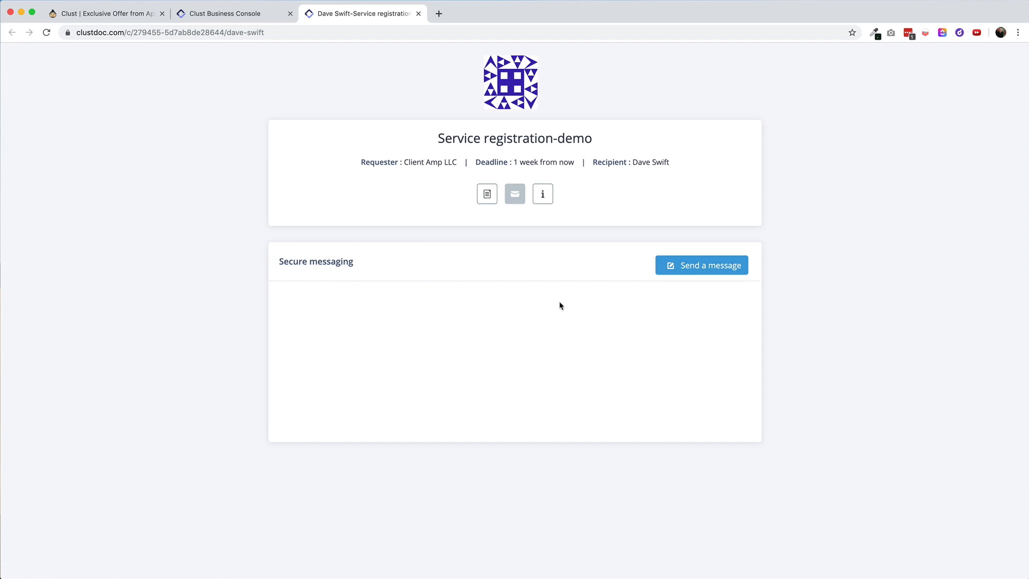
pyautogui.doubleClick(281, 263)
pyautogui.click(543, 193)
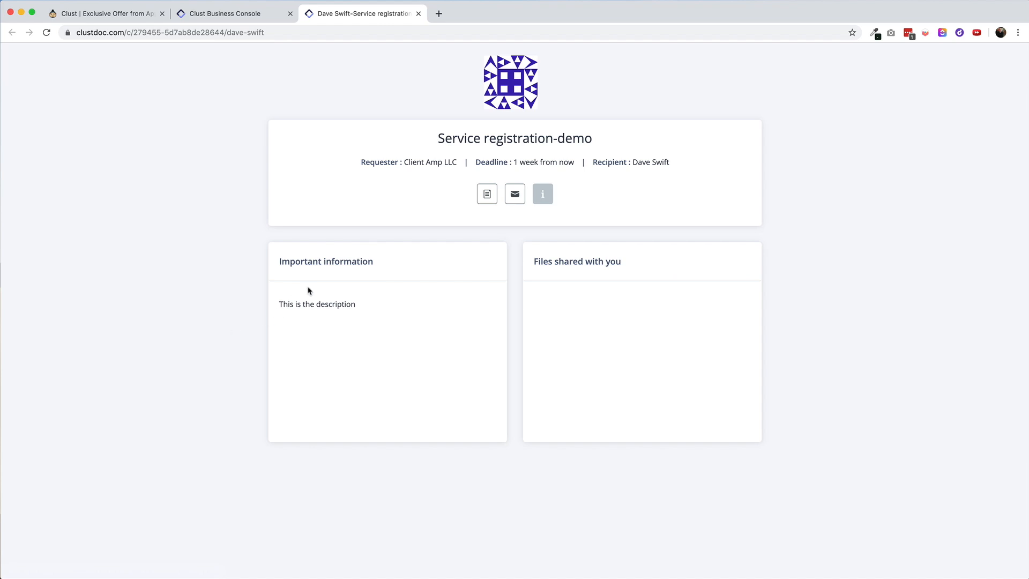
pyautogui.tripleClick(280, 264)
pyautogui.click(300, 321)
pyautogui.moveTo(280, 308)
pyautogui.mouseDown()
pyautogui.moveTo(371, 319)
pyautogui.moveTo(273, 324)
pyautogui.moveTo(294, 307)
pyautogui.mouseUp()
pyautogui.click(347, 301)
pyautogui.click(343, 302)
# Step: Create a new template named 'Demo' from the Templates list
pyautogui.click(230, 16)
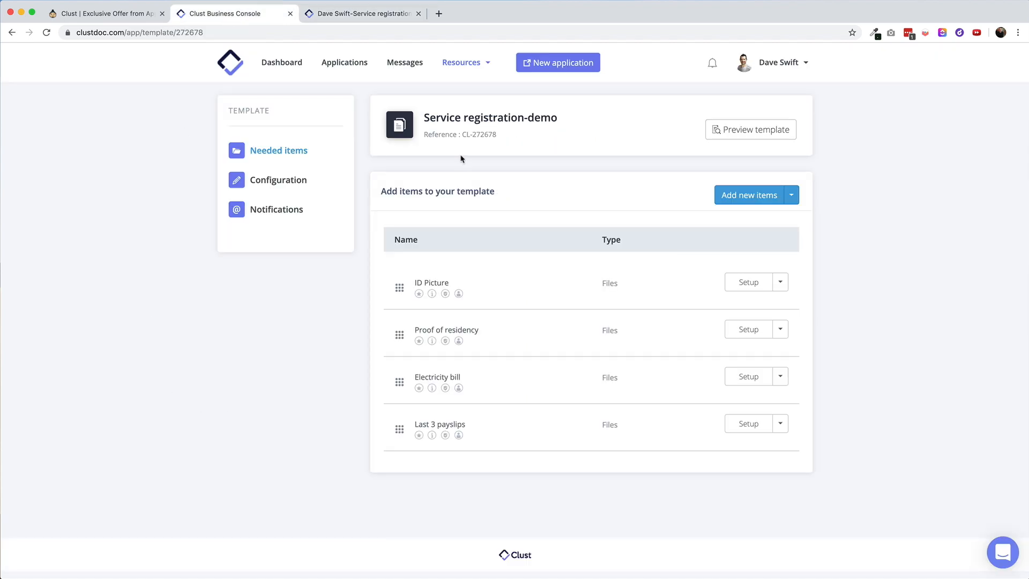
pyautogui.click(463, 62)
pyautogui.click(467, 93)
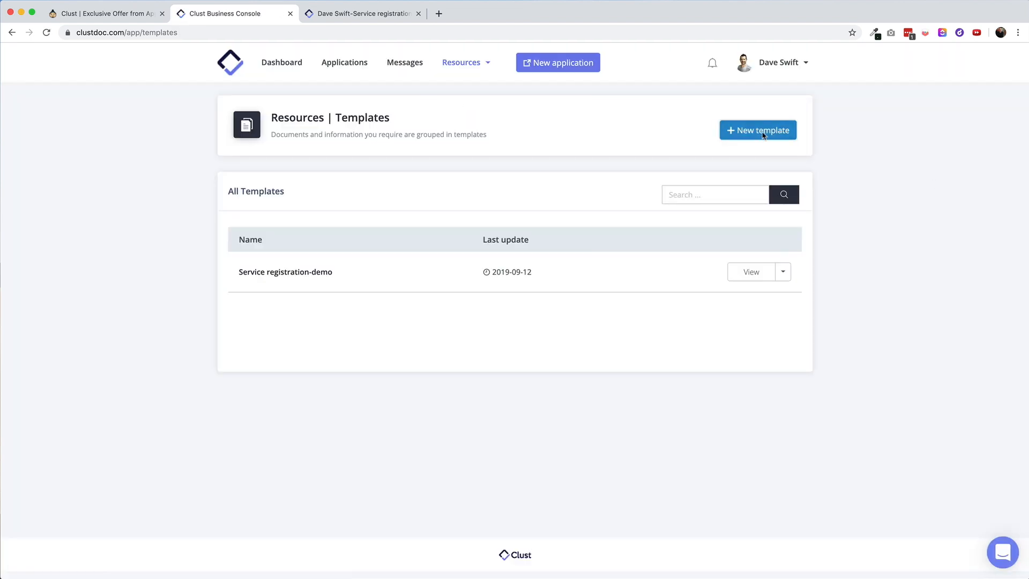
pyautogui.click(768, 136)
pyautogui.click(506, 107)
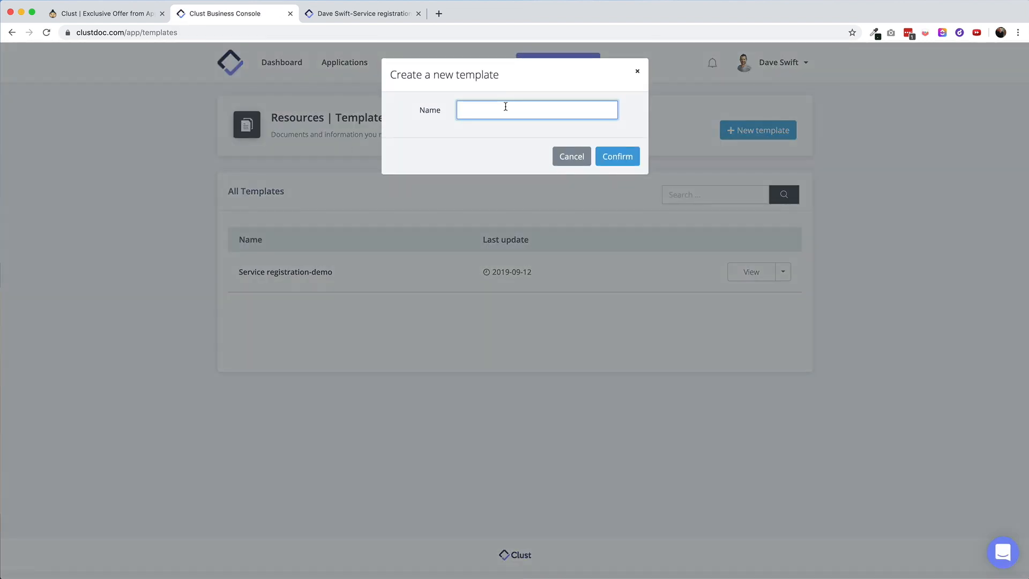
pyautogui.write('Demo')
pyautogui.click(626, 159)
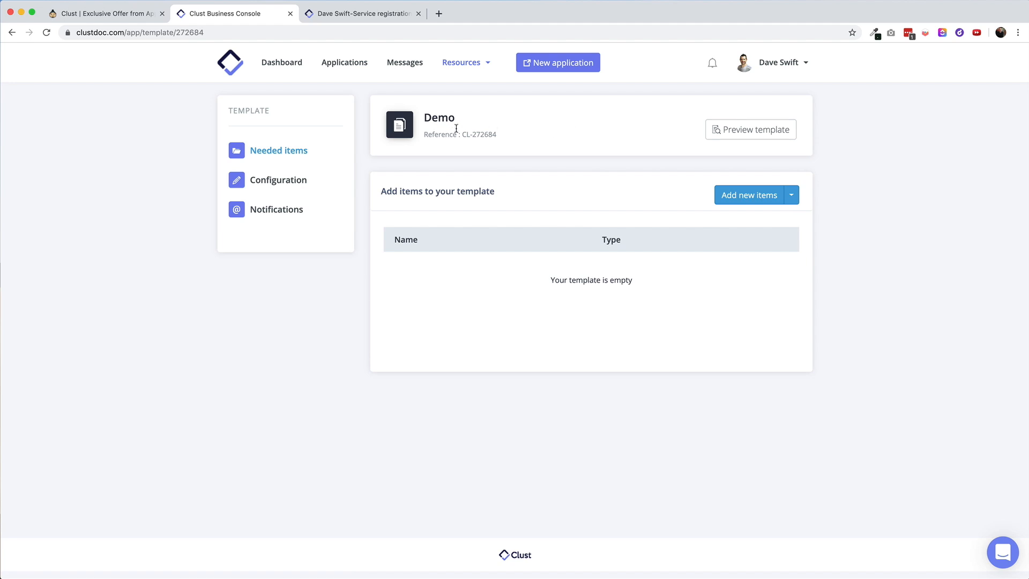
# Step: Look through the item types to add, dismissing the contact form for other item kinds
pyautogui.click(757, 198)
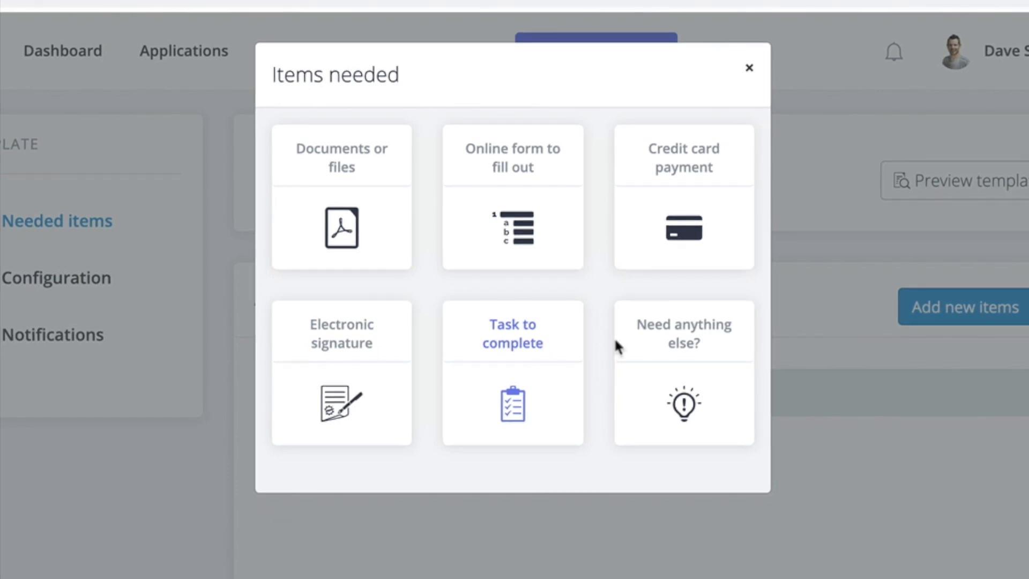
pyautogui.click(659, 341)
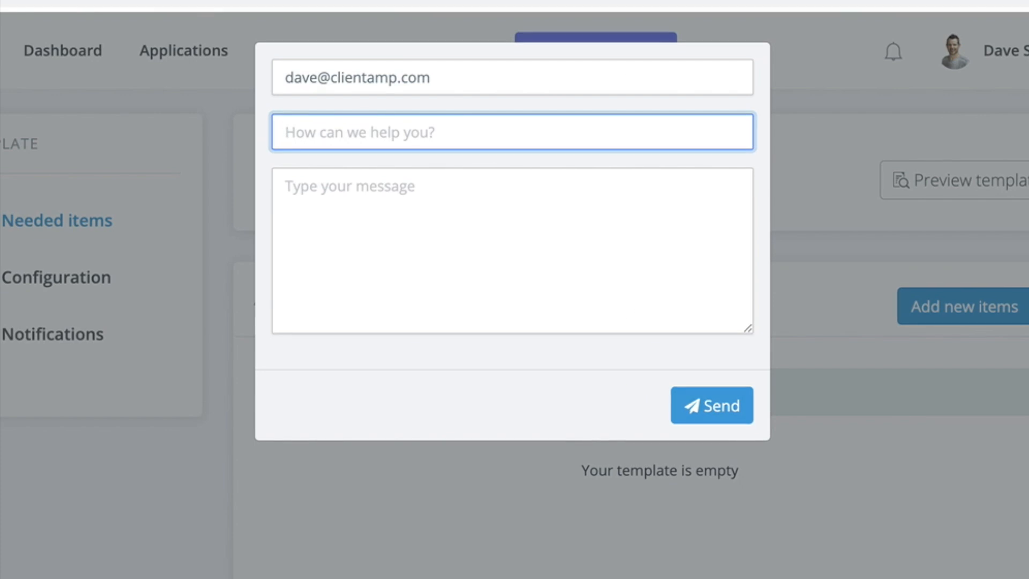
pyautogui.click(990, 543)
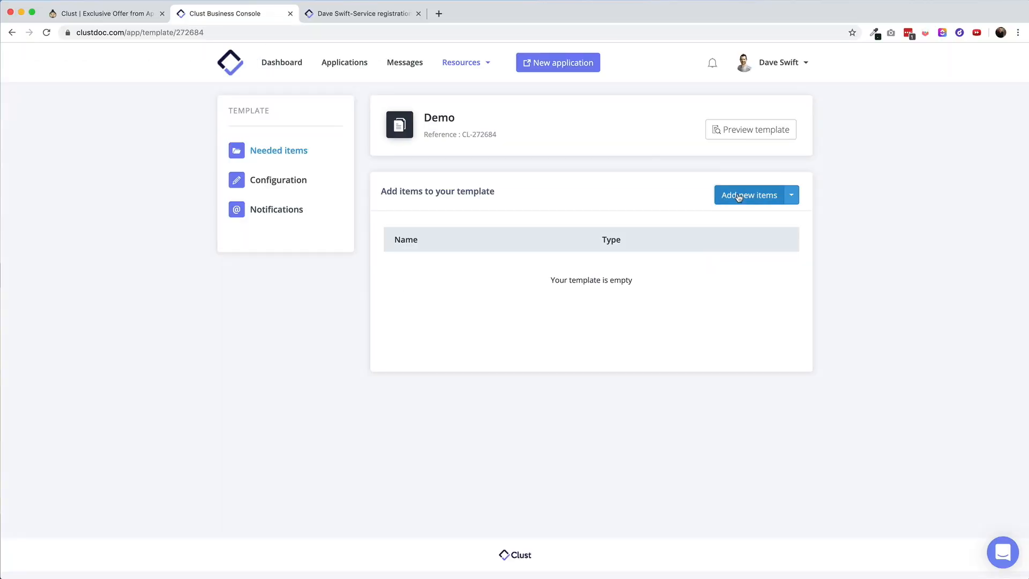
# Step: Request four documents: Homepage Copy, About Us Copy, Services Copy and Contact Us Copy
pyautogui.click(739, 198)
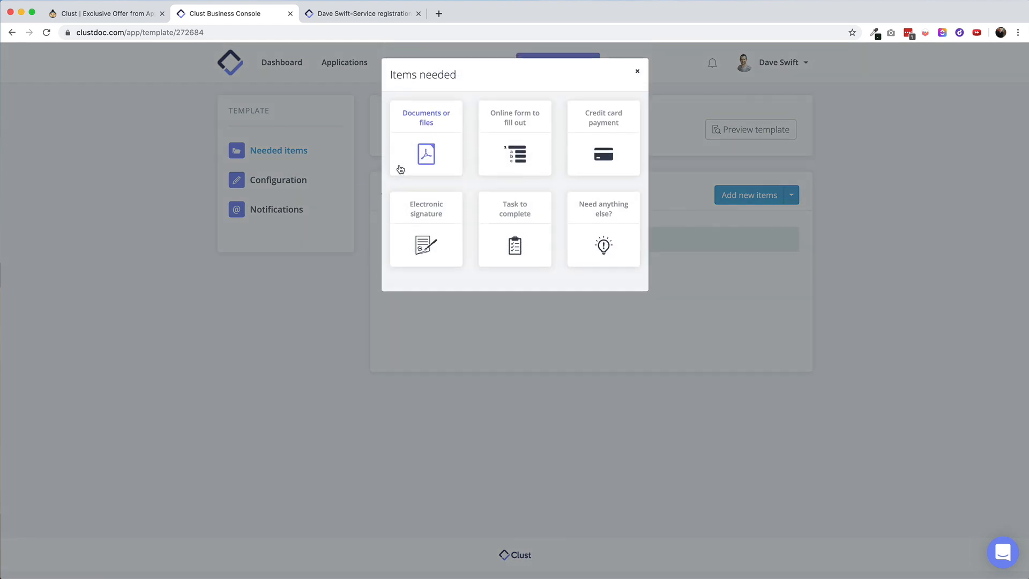
pyautogui.click(435, 157)
pyautogui.click(446, 184)
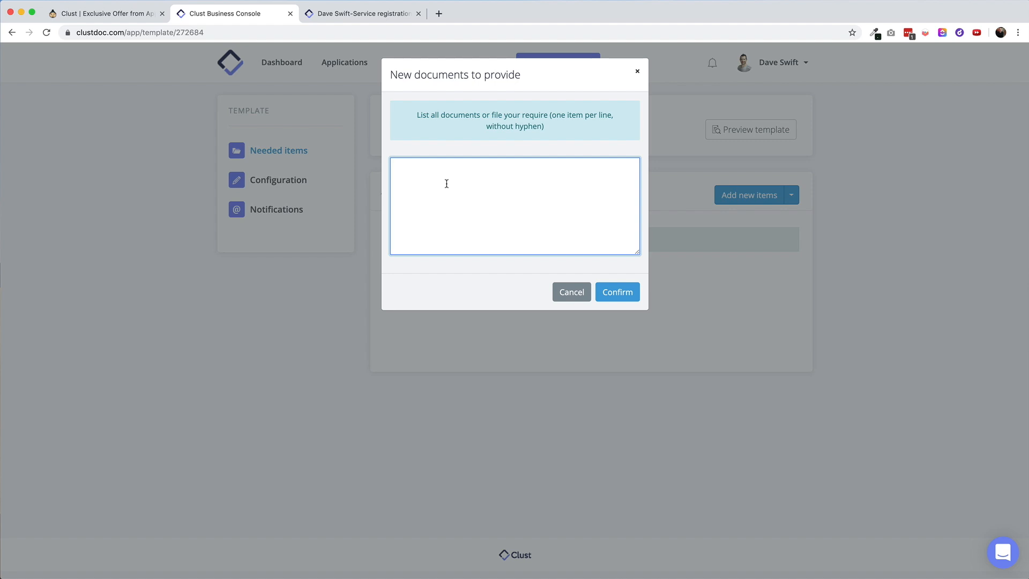
pyautogui.write('Homepage Copy')
pyautogui.press('Return')
pyautogui.write('About Us Copy')
pyautogui.press('Return')
pyautogui.write('Services Copy')
pyautogui.press('Return')
pyautogui.write('Contact Us Copy')
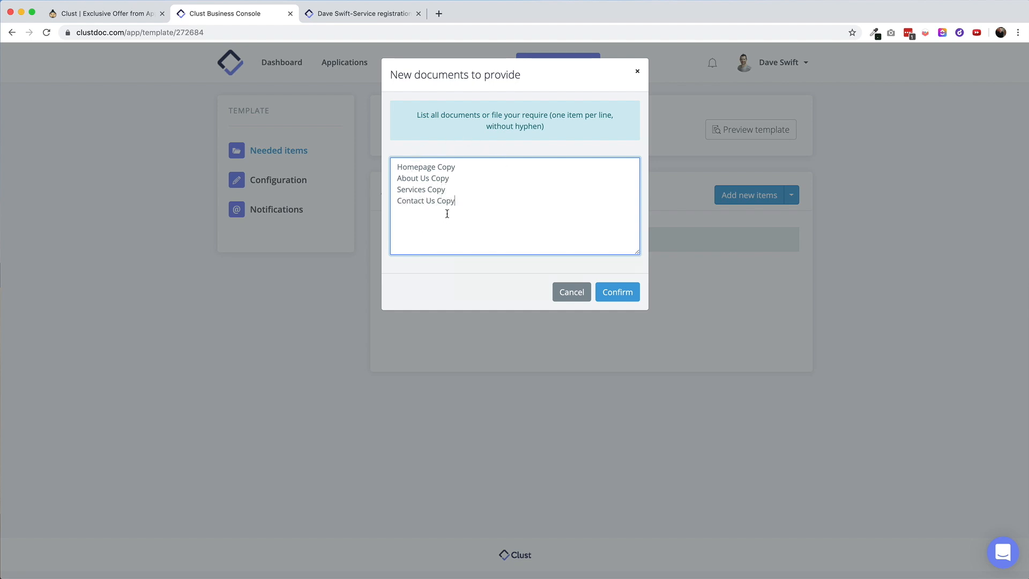
pyautogui.click(621, 292)
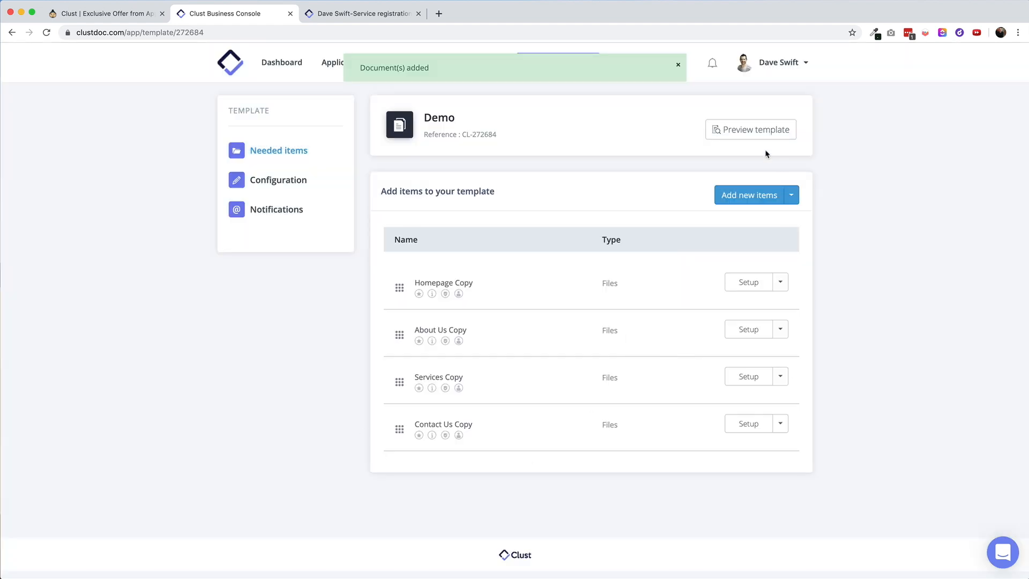
pyautogui.click(751, 130)
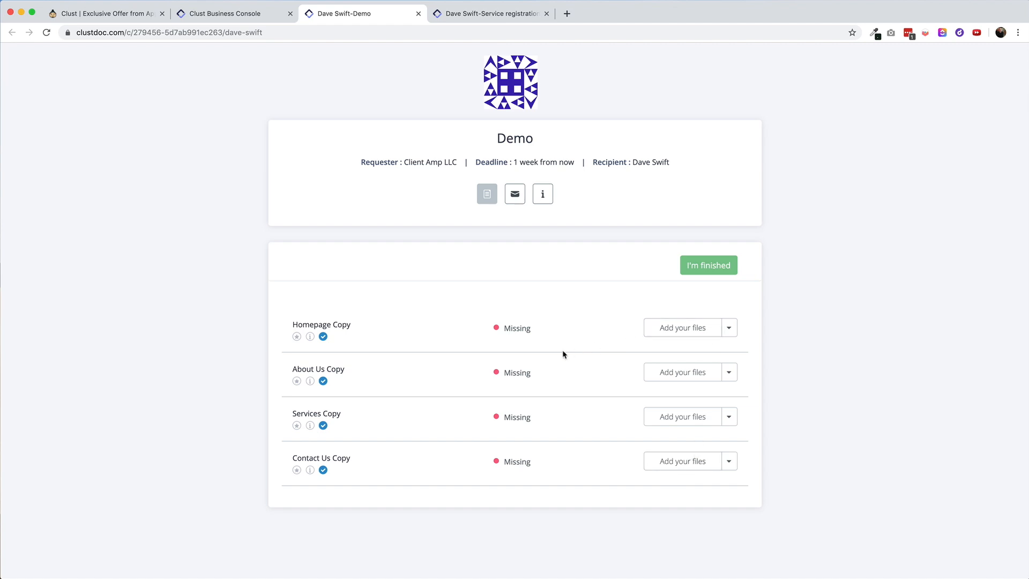
# Step: Return from the Demo client preview to the template editor tab
pyautogui.hotkey('ctrl', 'shift', 'Tab')
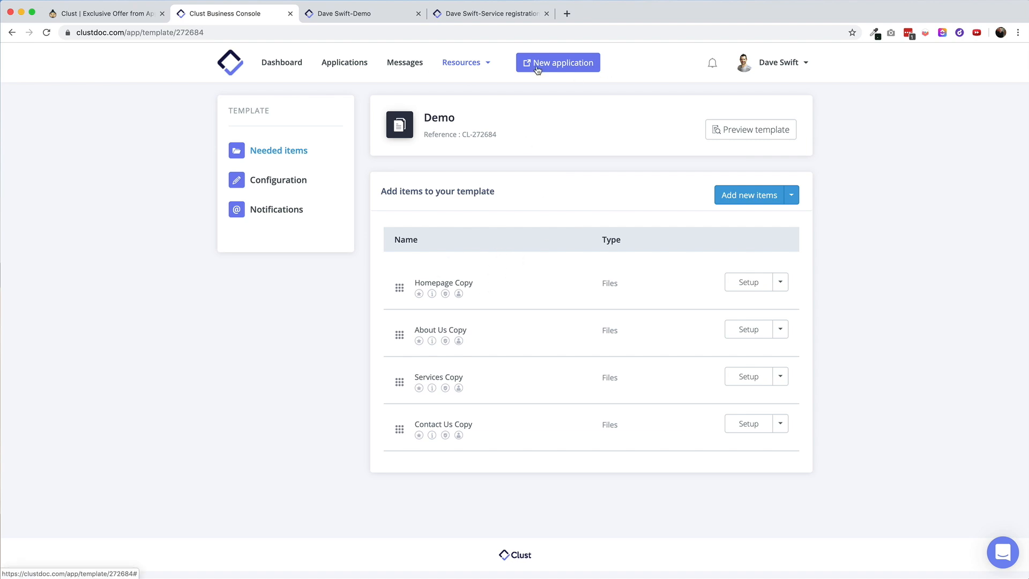
# Step: Create a new online form named 'Website Tastes' from the Online forms page
pyautogui.click(480, 65)
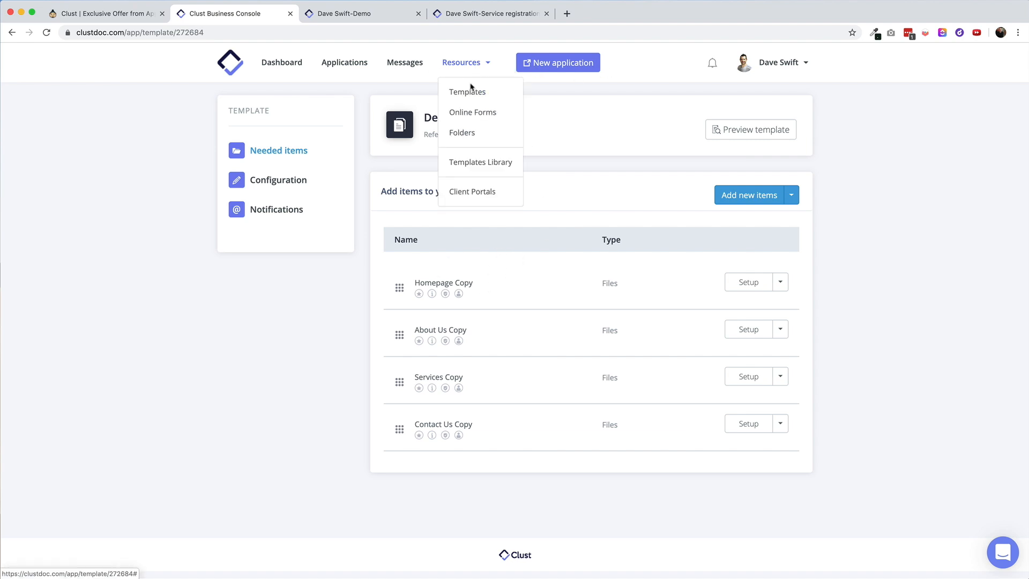
pyautogui.click(464, 110)
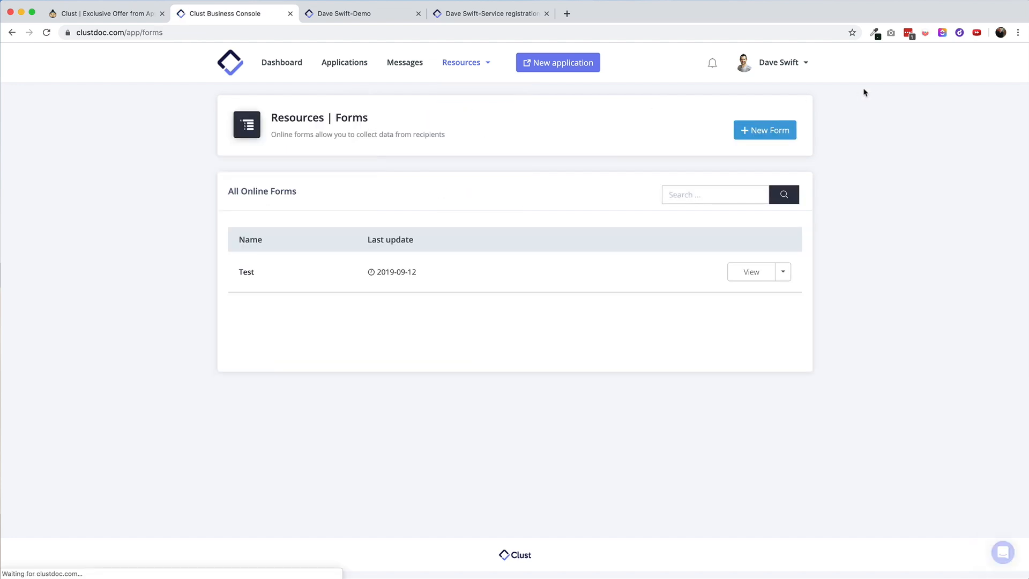
pyautogui.click(766, 132)
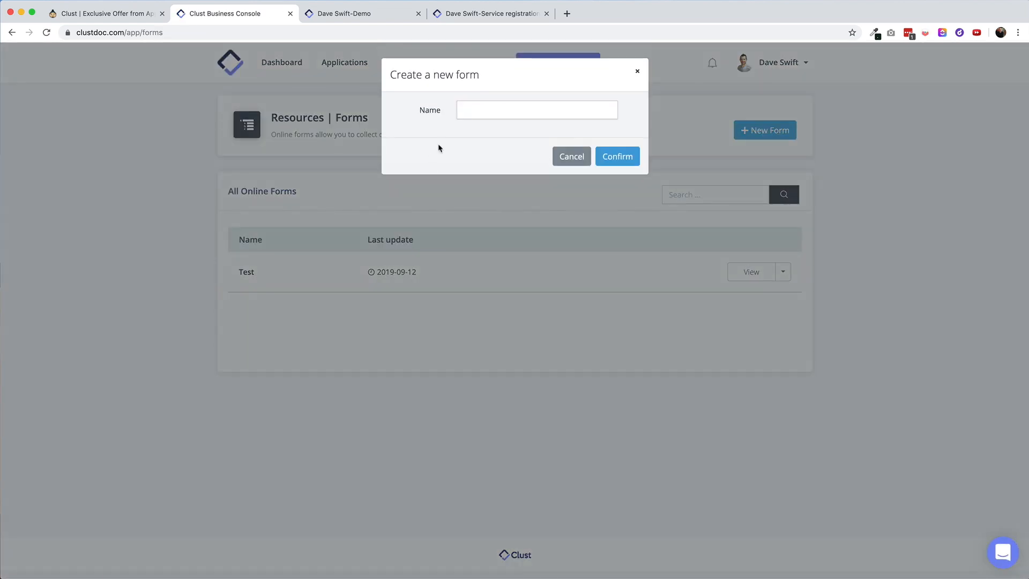
pyautogui.click(470, 113)
pyautogui.write('Website Tastes')
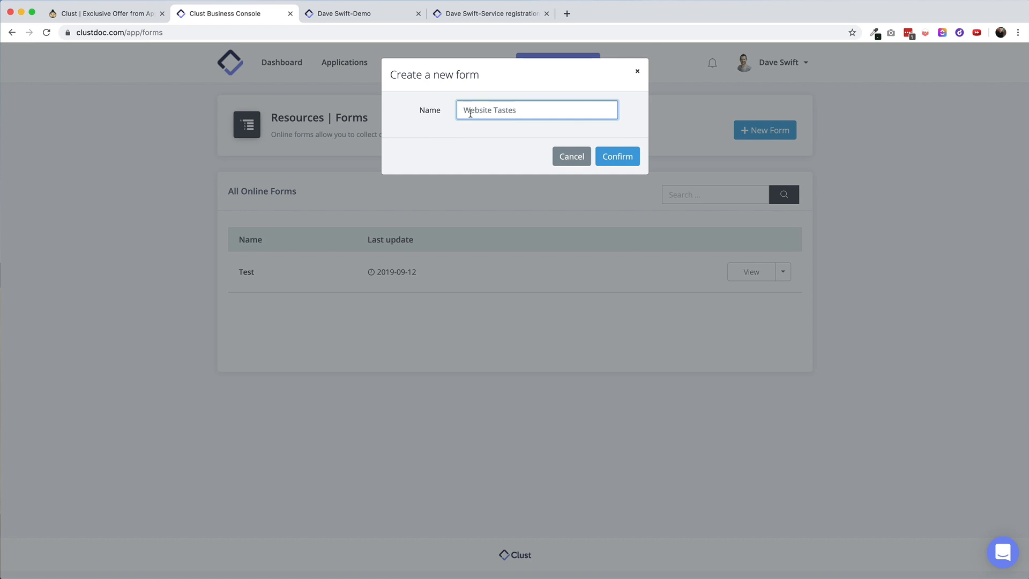
pyautogui.click(614, 159)
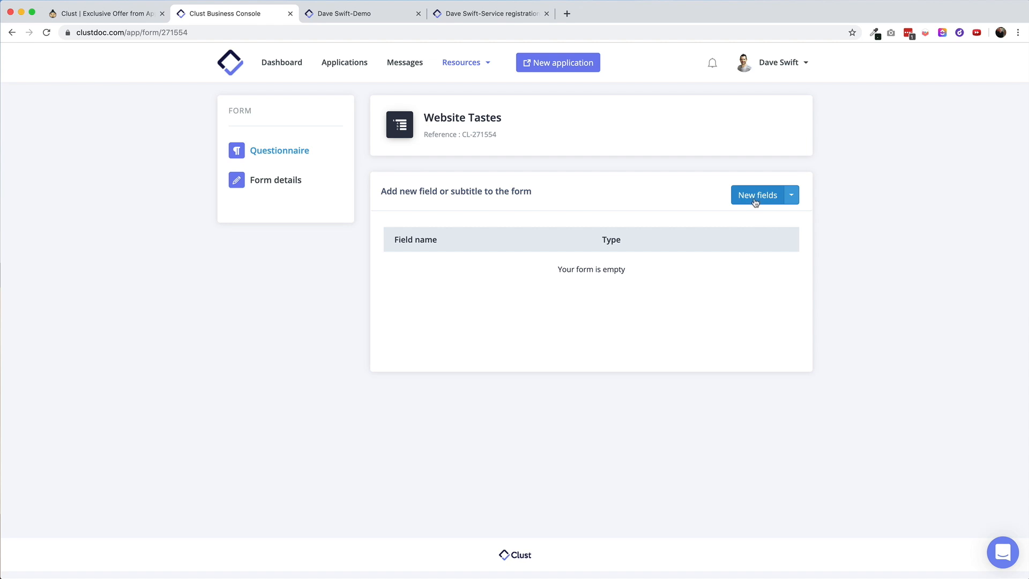
# Step: Paste three questions about favourite websites and current-website likes and dislikes as new fields
pyautogui.click(749, 200)
pyautogui.write('What are your favorite websites What do you like you about your current website? What do you hate about your current website?')
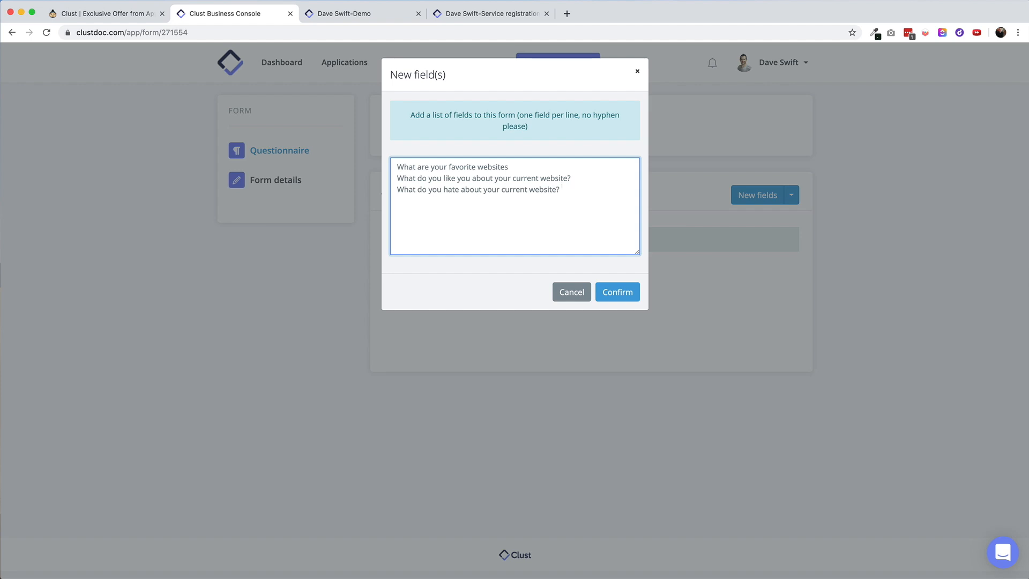
pyautogui.click(617, 290)
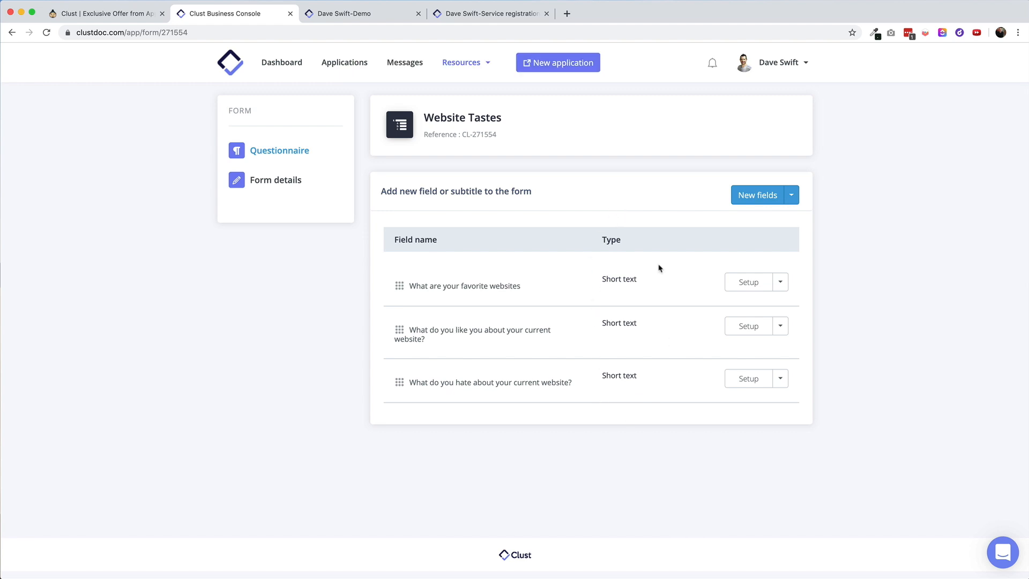
# Step: Make the favourite-websites question a required dropdown offering Google, Twitter, Facebook and Instagram
pyautogui.click(737, 287)
pyautogui.click(492, 170)
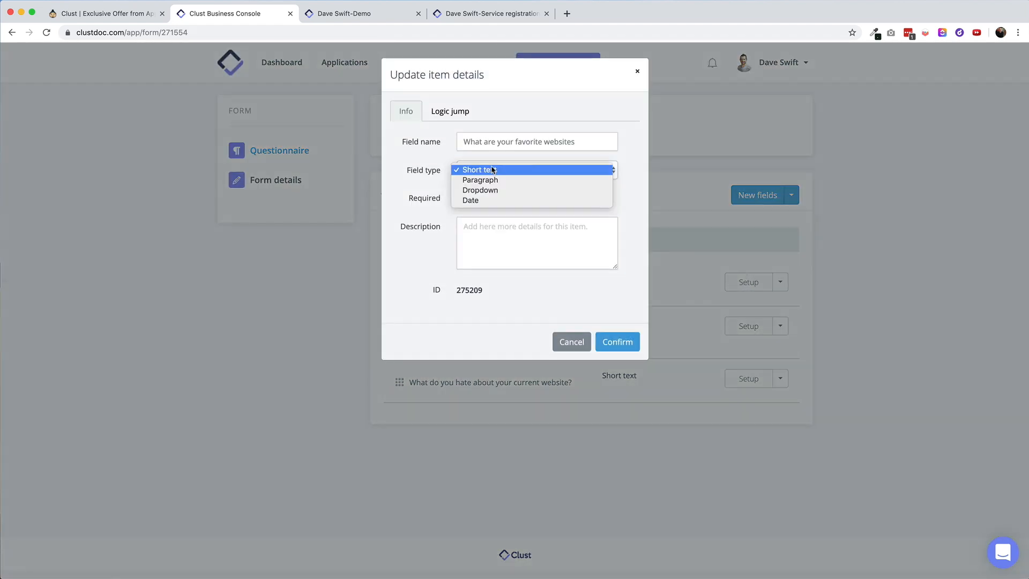
pyautogui.click(493, 179)
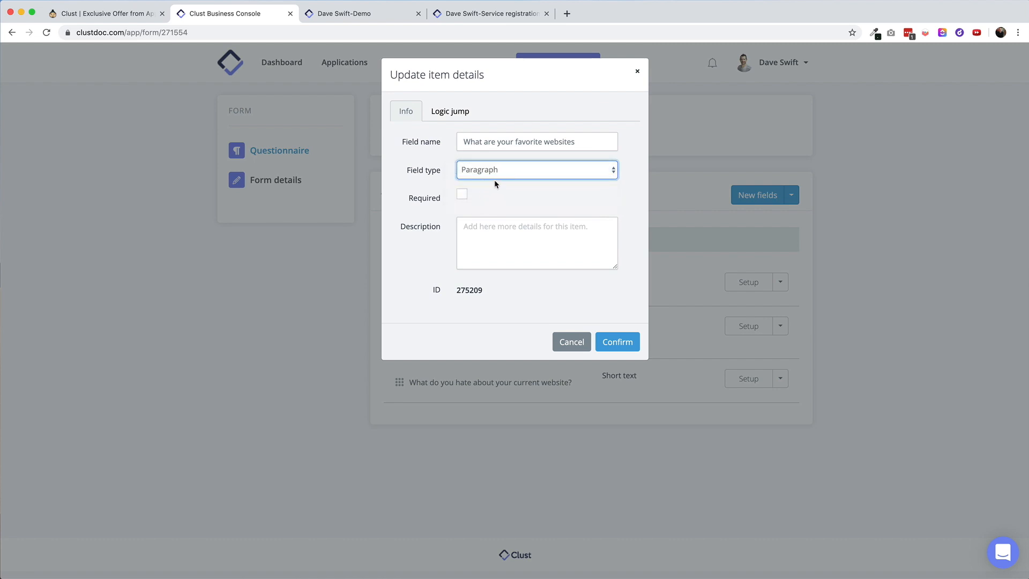
pyautogui.click(509, 170)
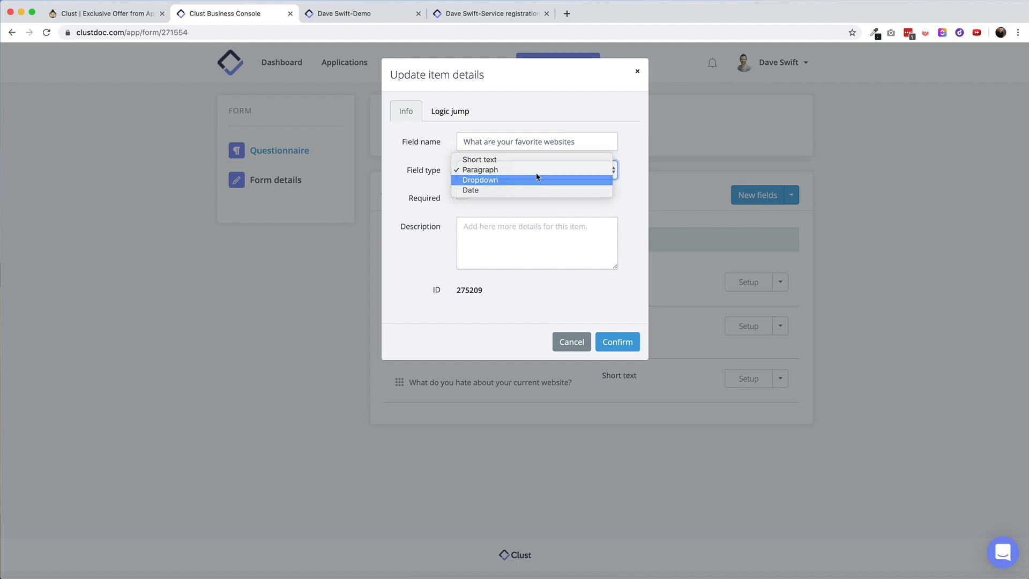
pyautogui.click(497, 180)
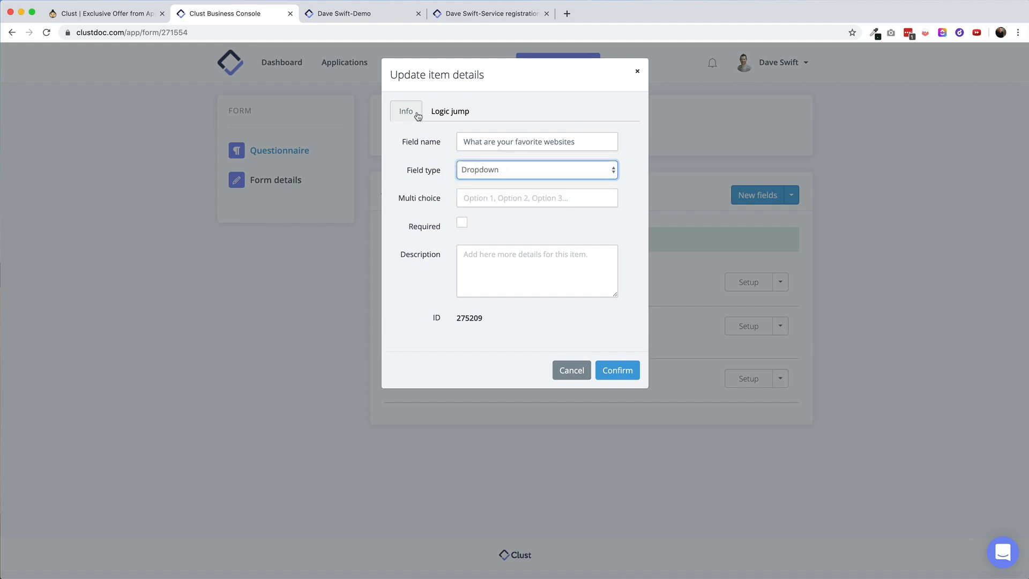
pyautogui.click(483, 202)
pyautogui.write('Googl')
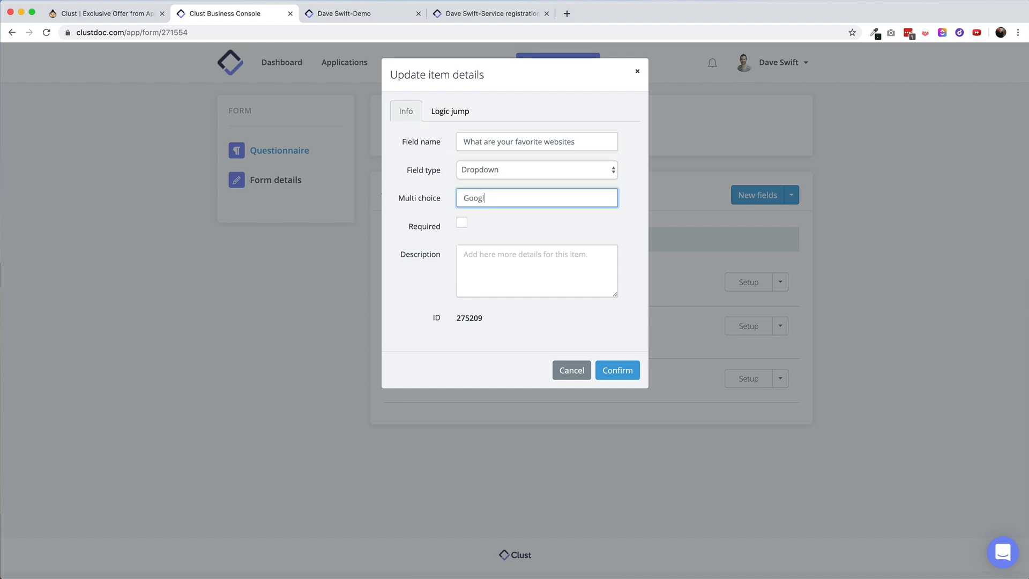
pyautogui.write('e, Twitter, Faceboo')
pyautogui.write('k, Instgra')
pyautogui.write('agram')
pyautogui.click(459, 223)
pyautogui.click(618, 370)
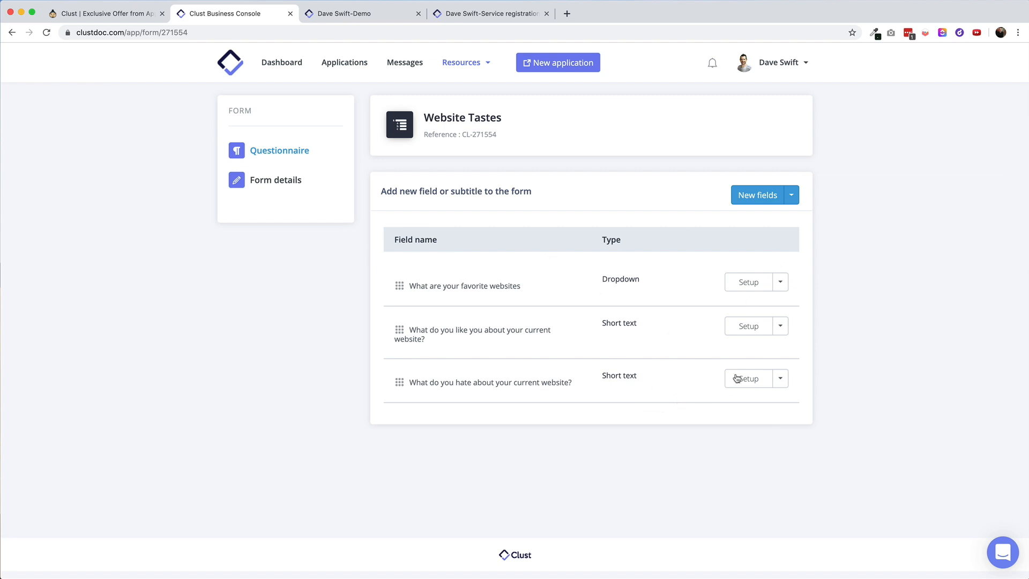
pyautogui.click(749, 326)
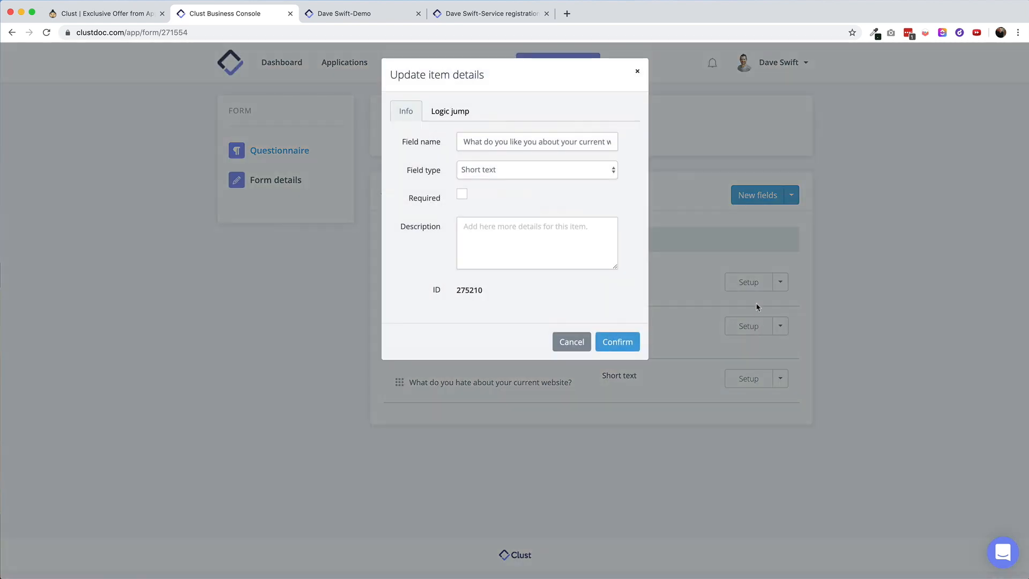
pyautogui.click(483, 175)
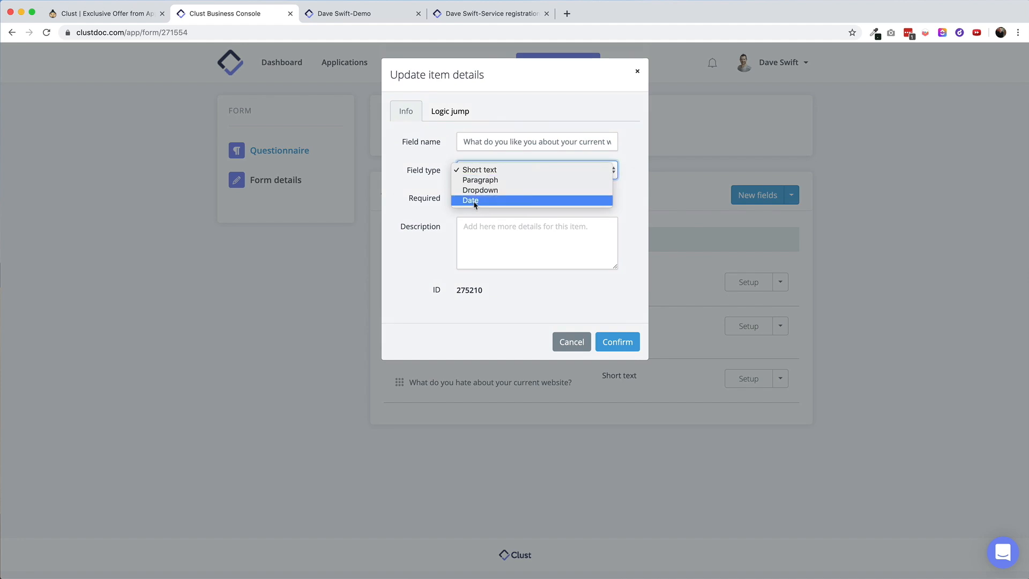
pyautogui.click(475, 201)
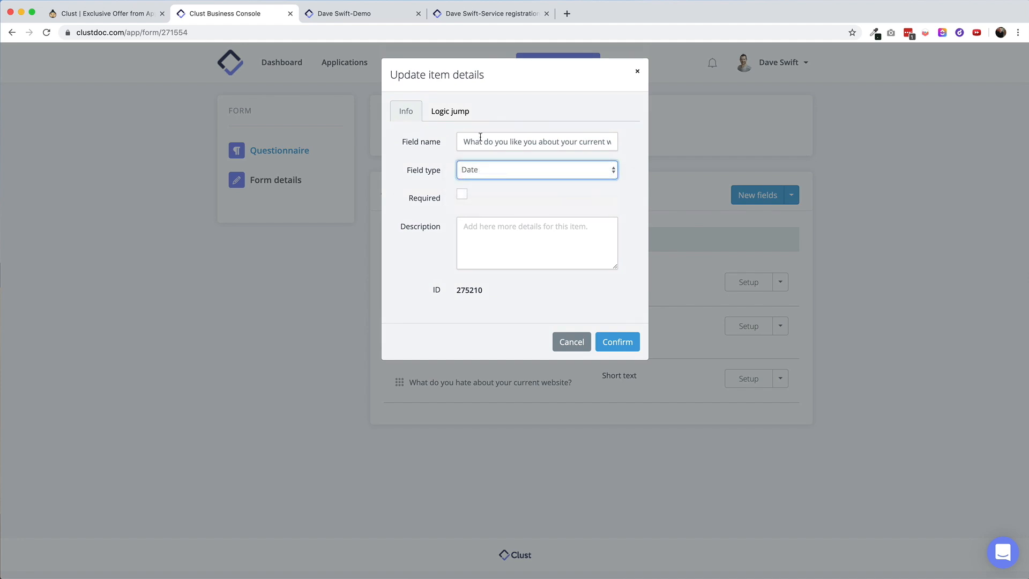
pyautogui.click(450, 194)
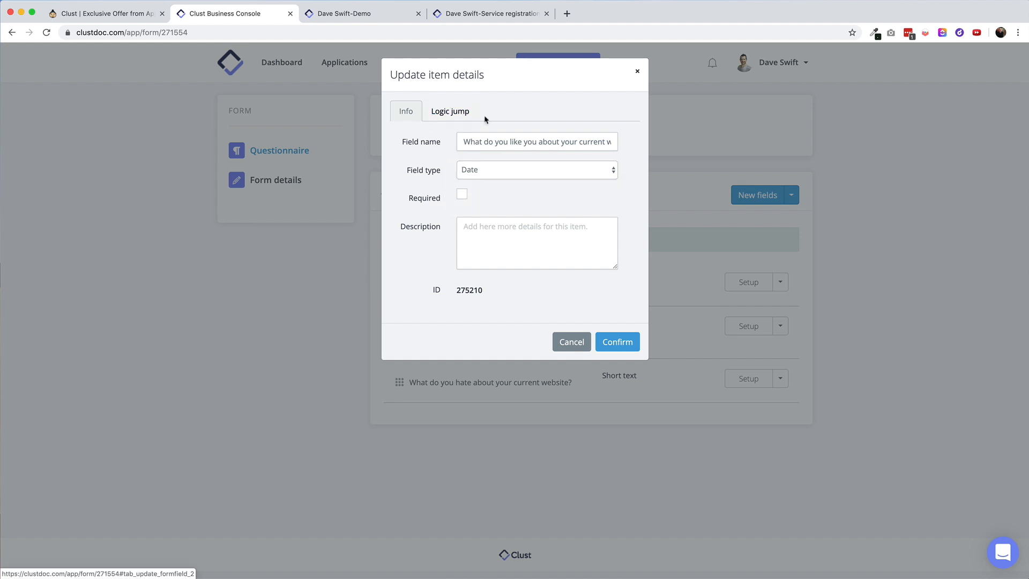
pyautogui.click(461, 112)
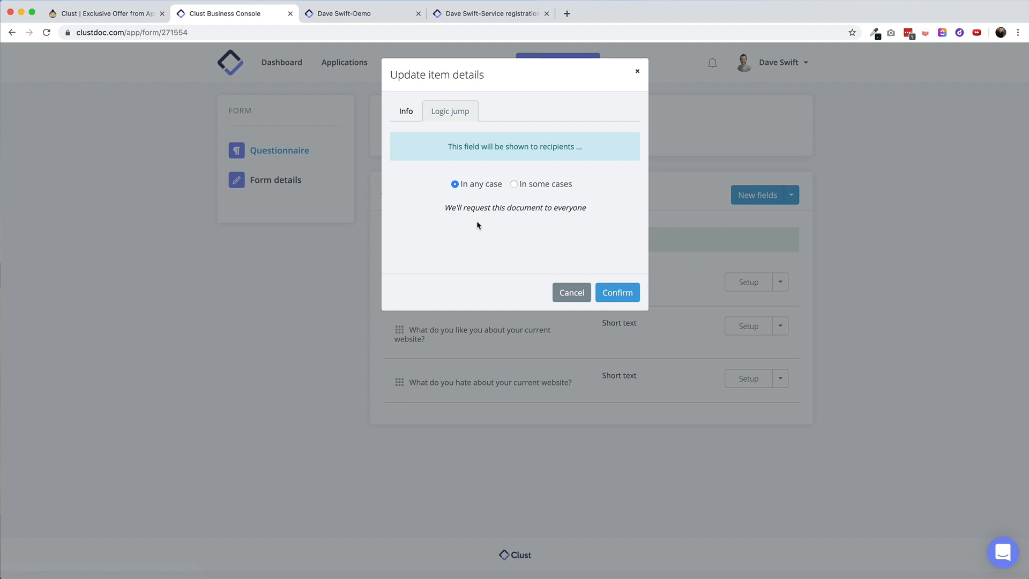
pyautogui.click(515, 186)
pyautogui.moveTo(463, 209); pyautogui.dragTo(580, 245)
pyautogui.click(567, 293)
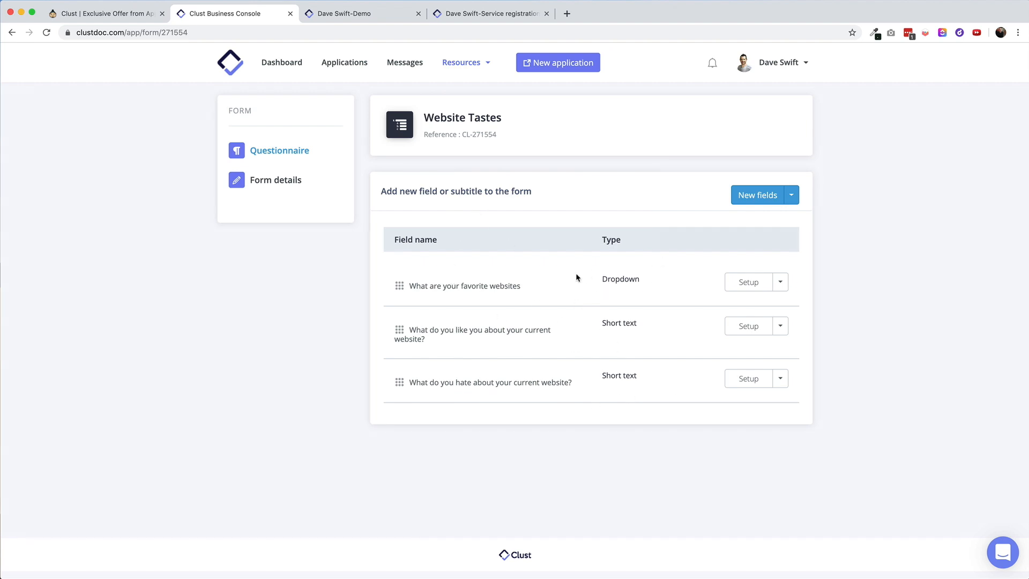
pyautogui.click(748, 328)
pyautogui.click(450, 113)
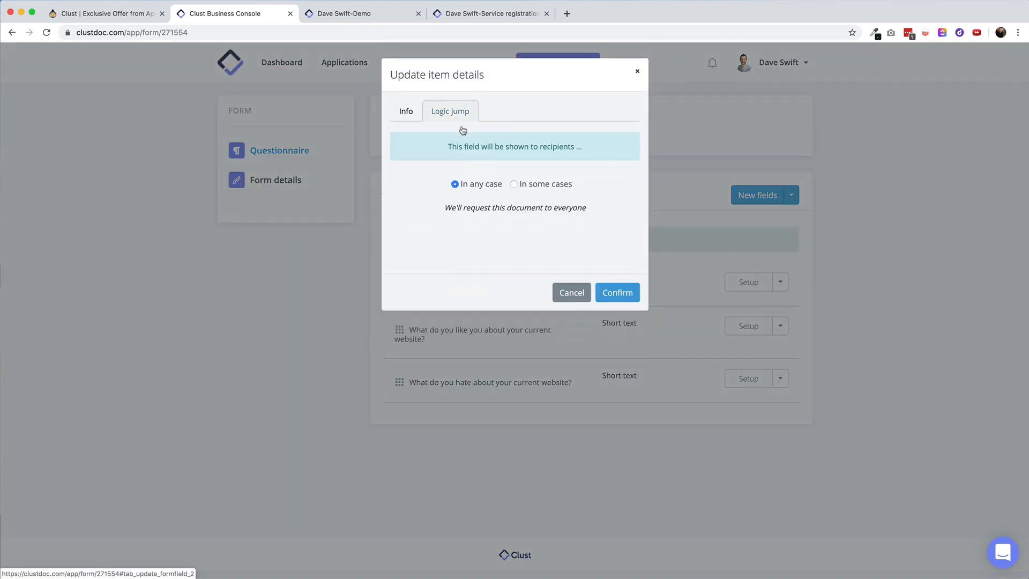
pyautogui.click(515, 184)
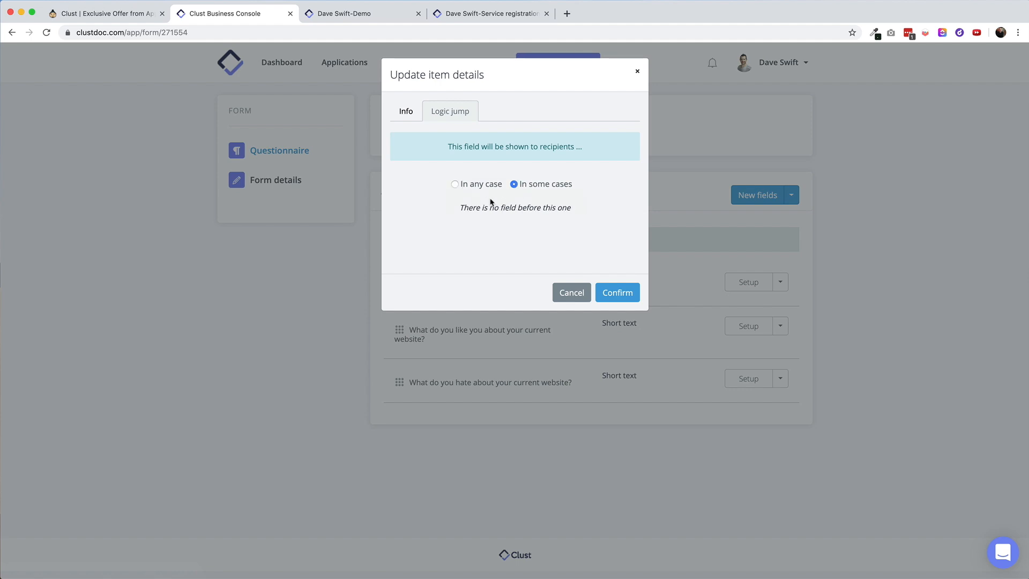
pyautogui.click(616, 292)
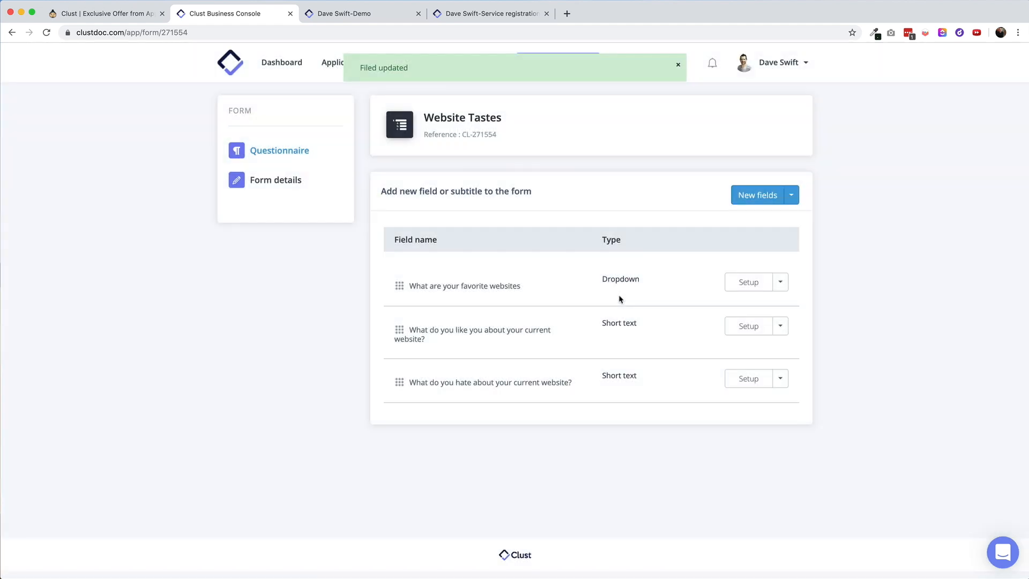
pyautogui.click(745, 326)
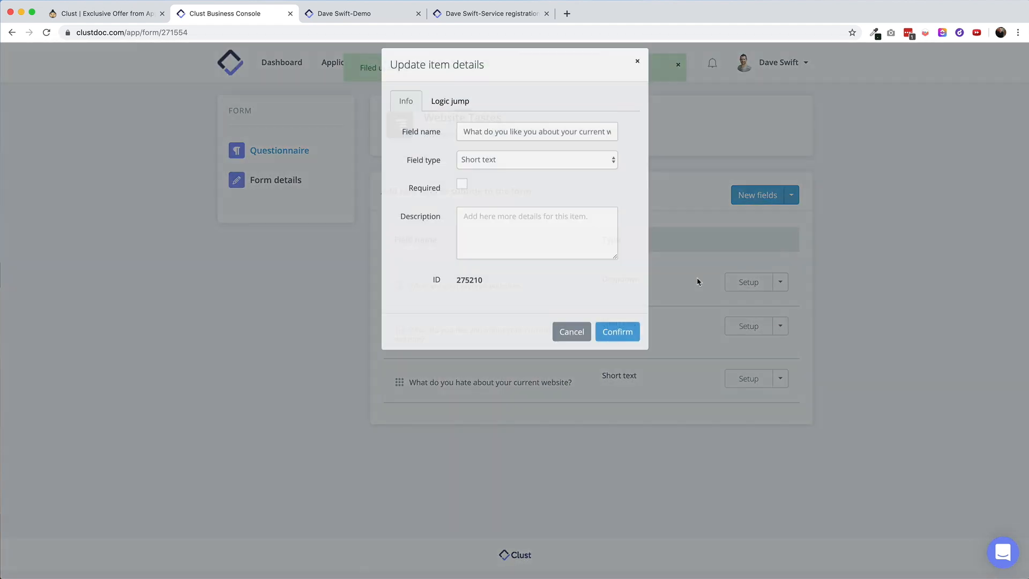
pyautogui.click(471, 112)
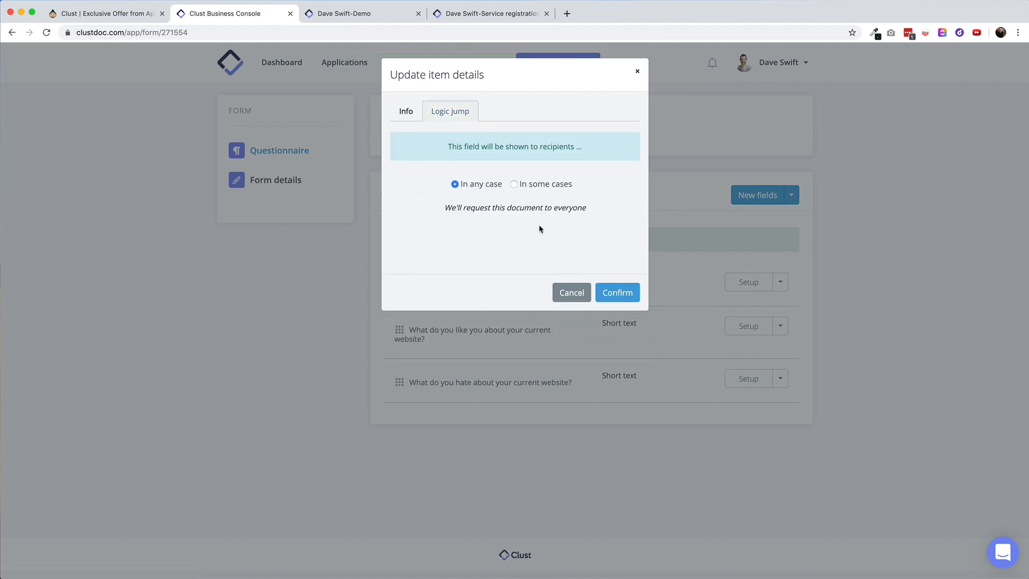
pyautogui.click(576, 293)
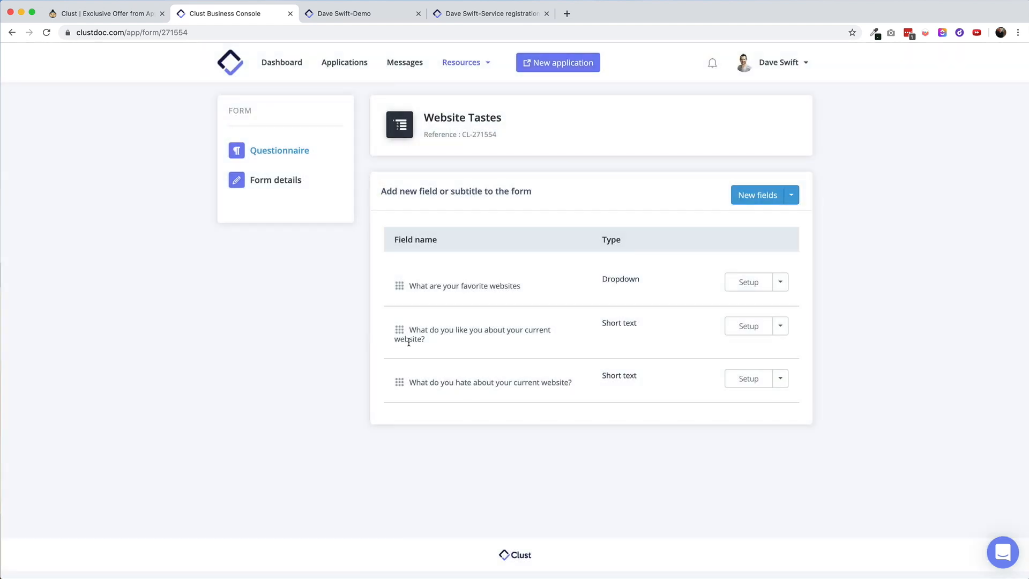
pyautogui.moveTo(399, 329); pyautogui.dragTo(425, 328)
pyautogui.moveTo(432, 297); pyautogui.dragTo(408, 327)
# Step: Confirm the form's name and note details, then go to the Resources > Templates list
pyautogui.click(254, 181)
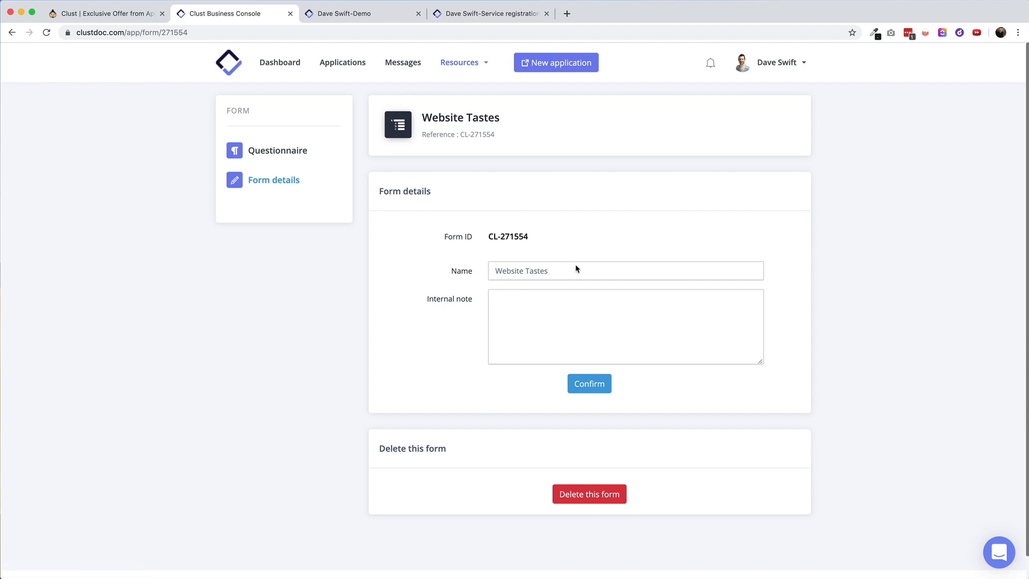
pyautogui.click(578, 386)
pyautogui.click(460, 64)
pyautogui.click(467, 93)
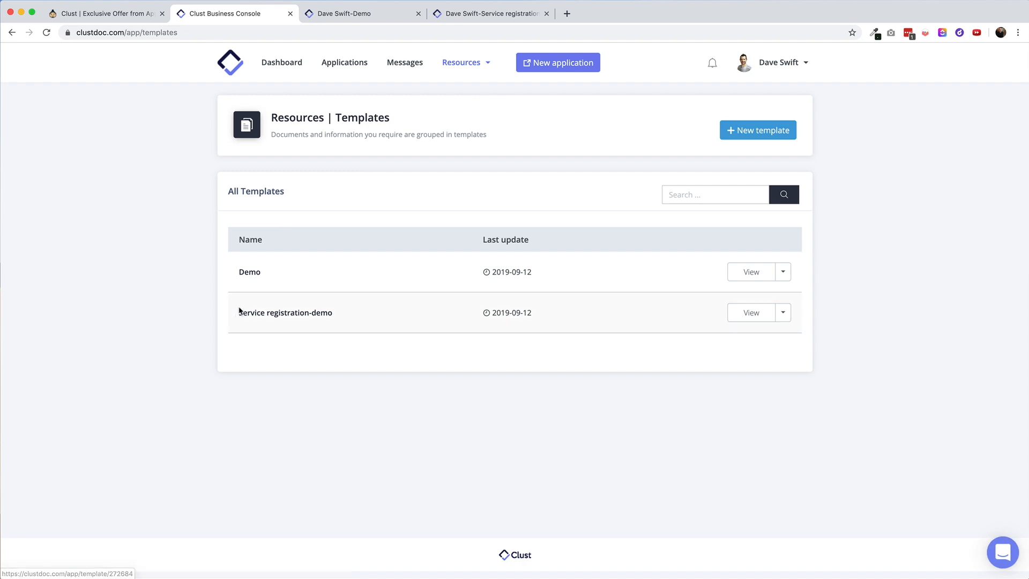
# Step: In the Demo template, start a new online form item named 'Website Tastes'
pyautogui.click(248, 274)
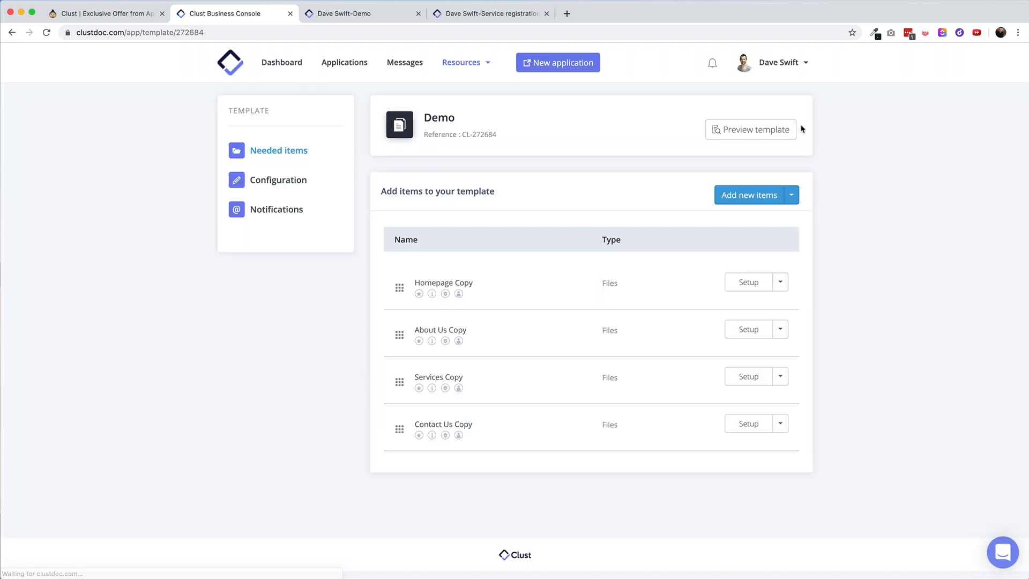
pyautogui.click(743, 201)
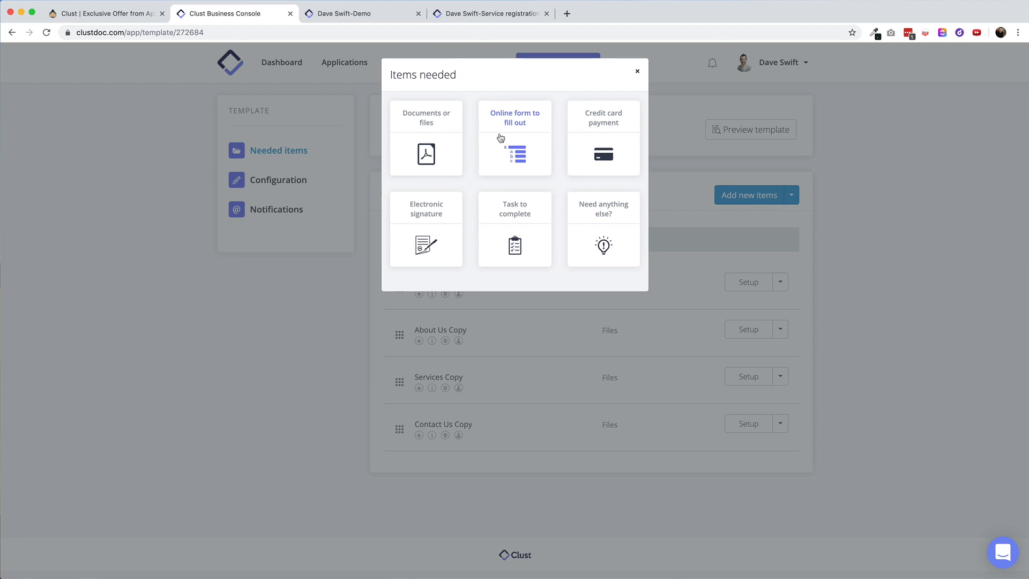
pyautogui.click(531, 127)
pyautogui.click(485, 166)
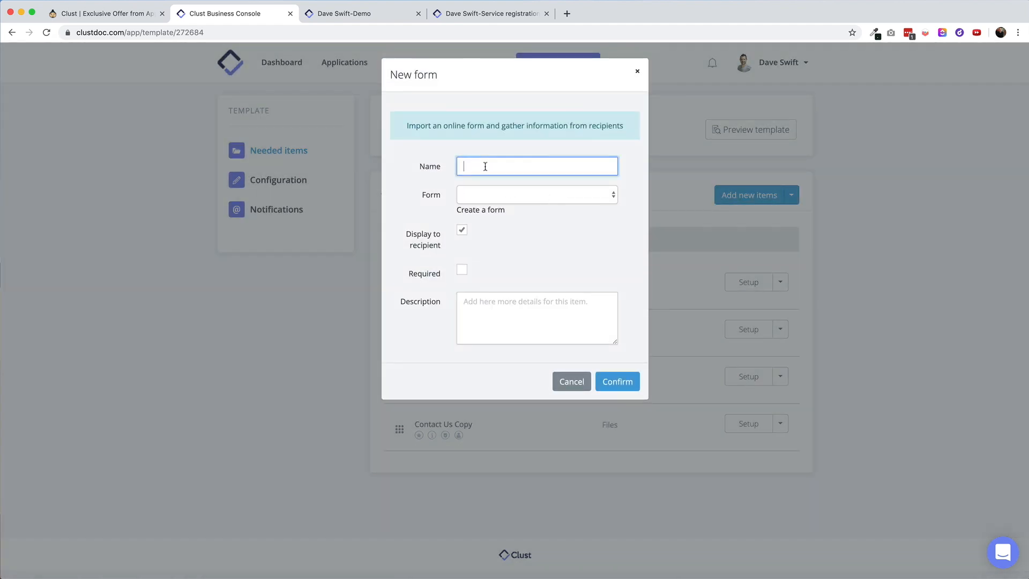
pyautogui.write('Website Tastes')
# Step: Link the item to the Website Tastes form, make it required, add it, and preview the template
pyautogui.click(467, 199)
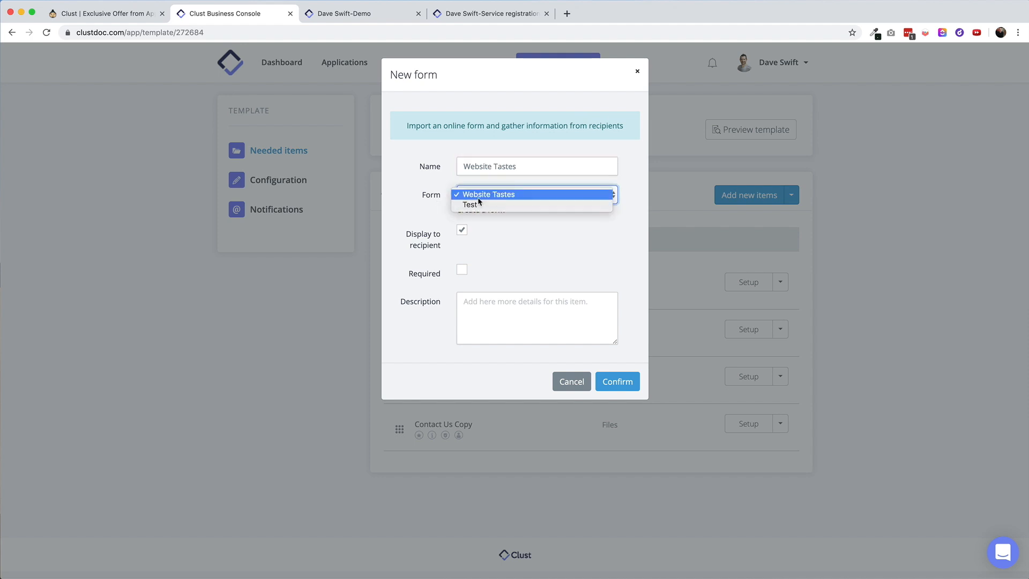
pyautogui.click(477, 195)
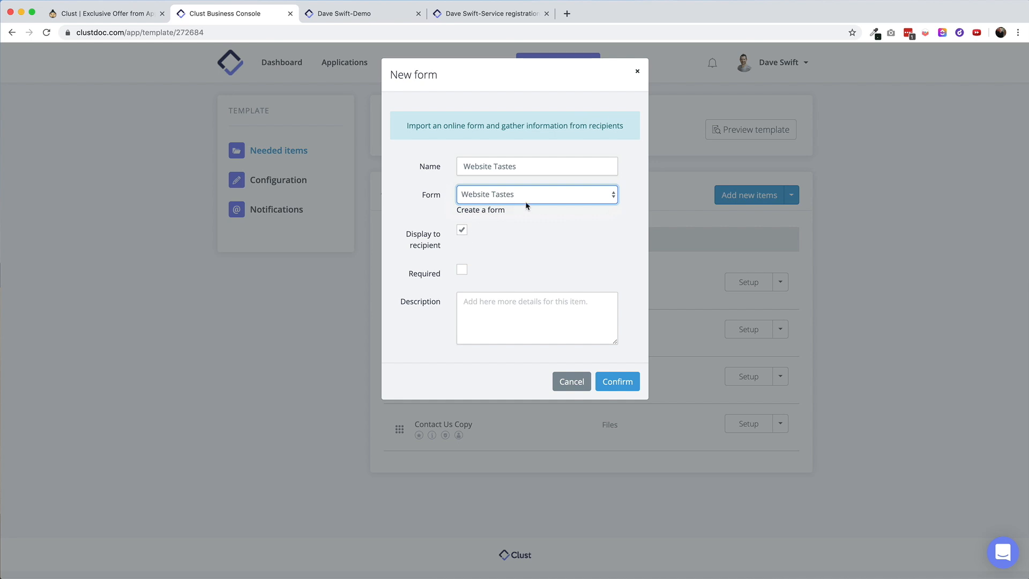
pyautogui.click(461, 270)
pyautogui.click(630, 383)
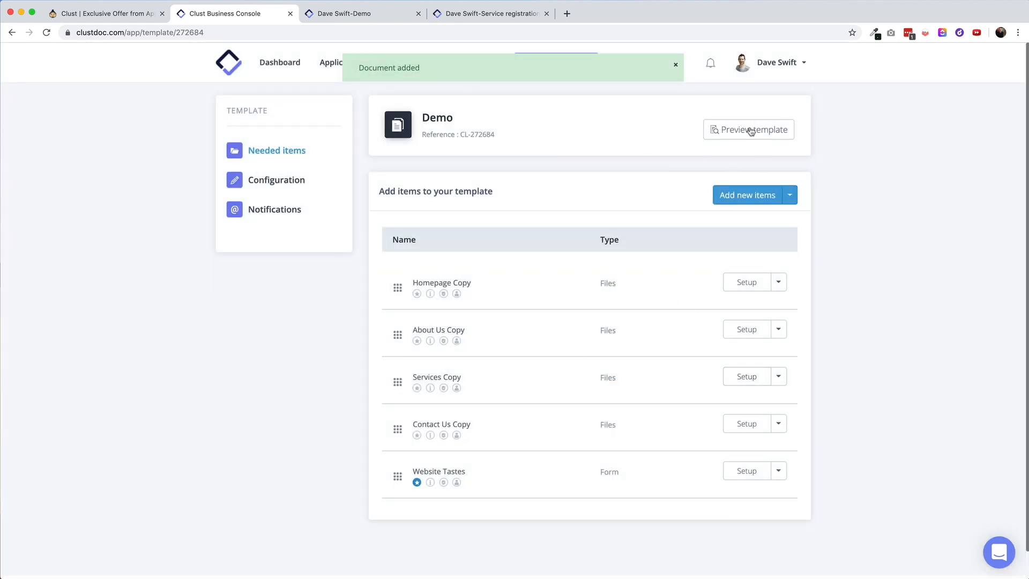
pyautogui.click(750, 130)
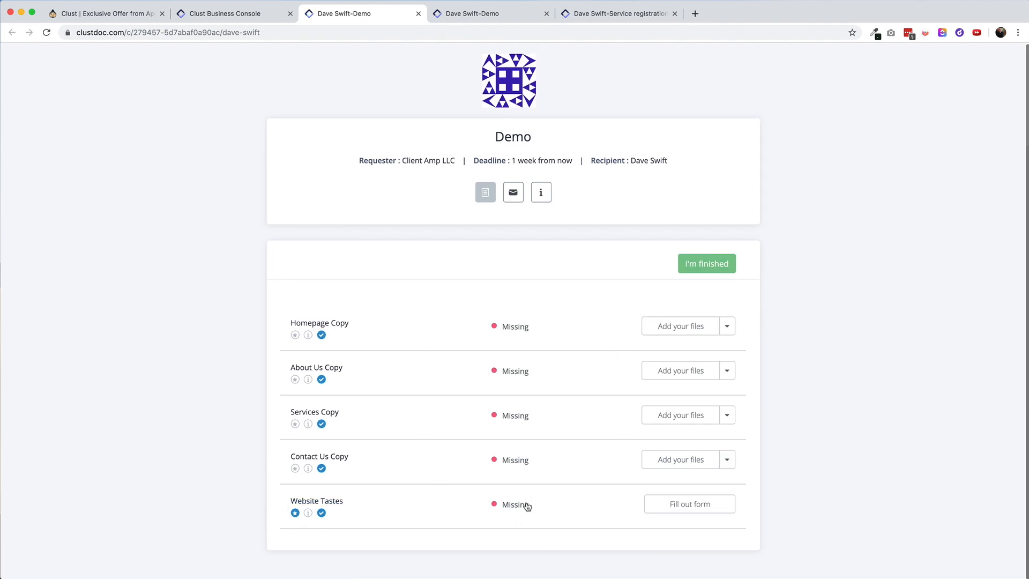
# Step: Open the Website Tastes form in the client preview, then go back to the checklist
pyautogui.click(689, 504)
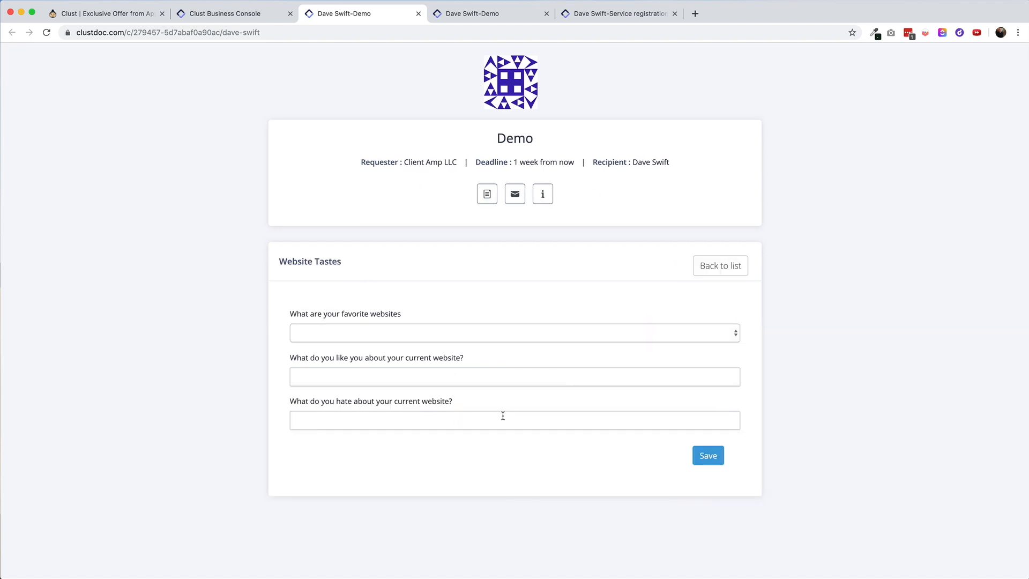
pyautogui.click(702, 267)
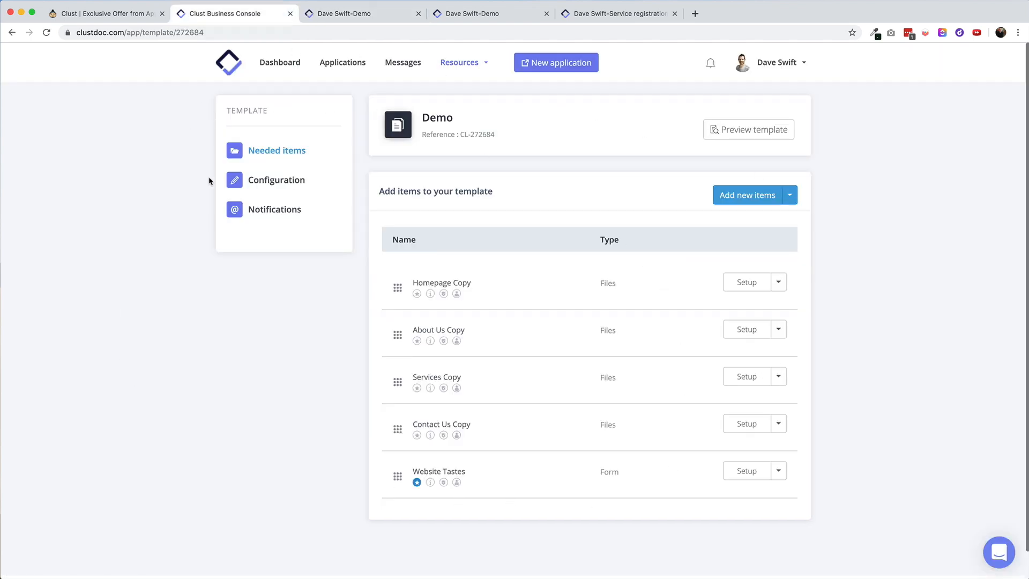
# Step: View the Demo template's Appearance settings: main colour #2691D0, background images and widget HTML code box
pyautogui.click(262, 181)
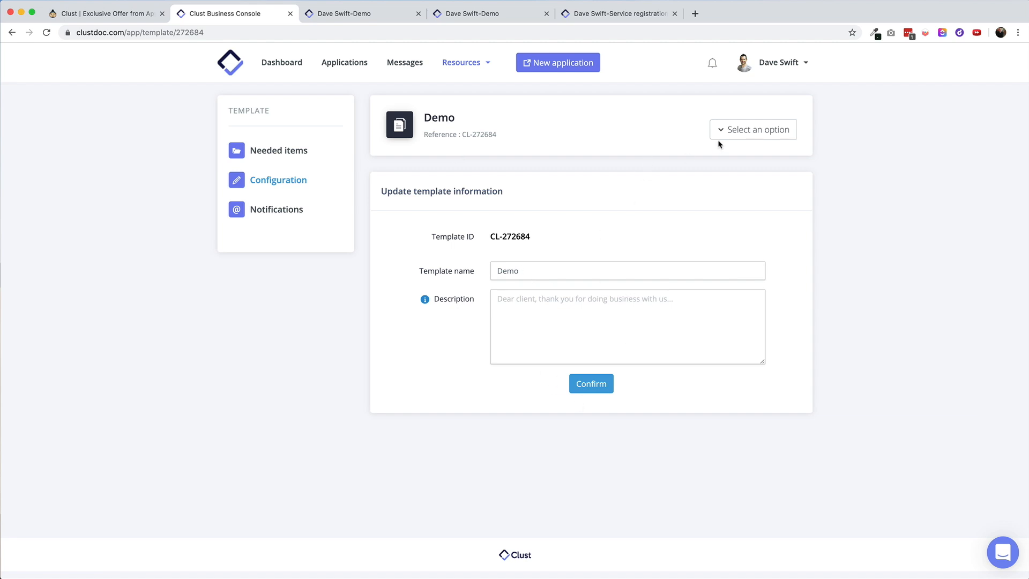
pyautogui.click(741, 138)
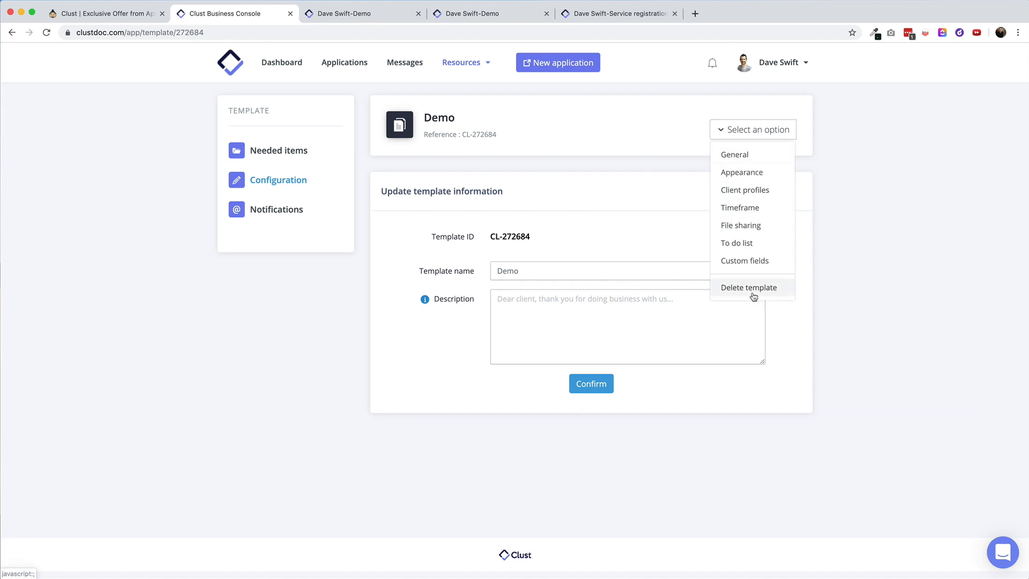
pyautogui.click(749, 177)
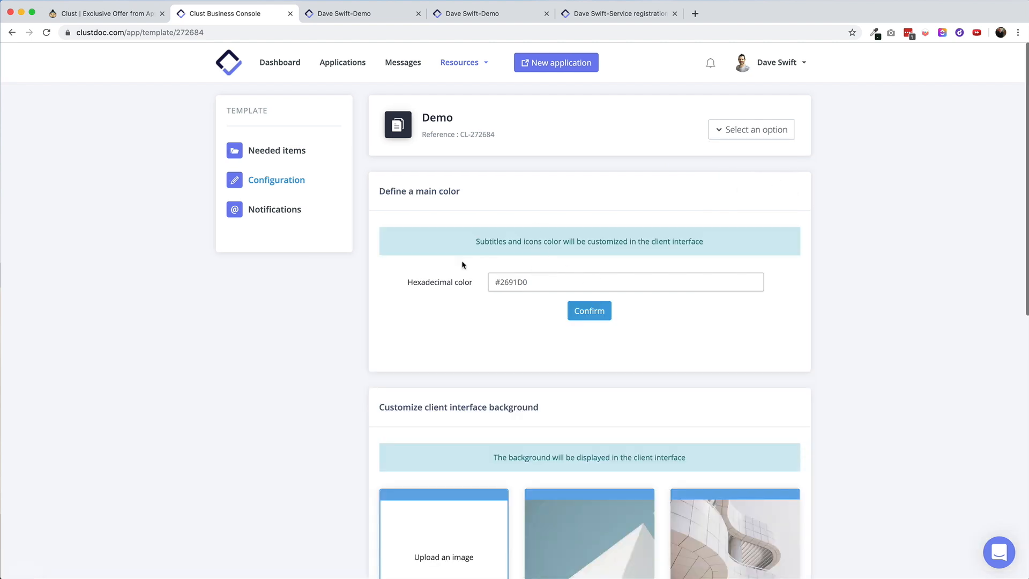
pyautogui.scroll(-2, 488, 288)
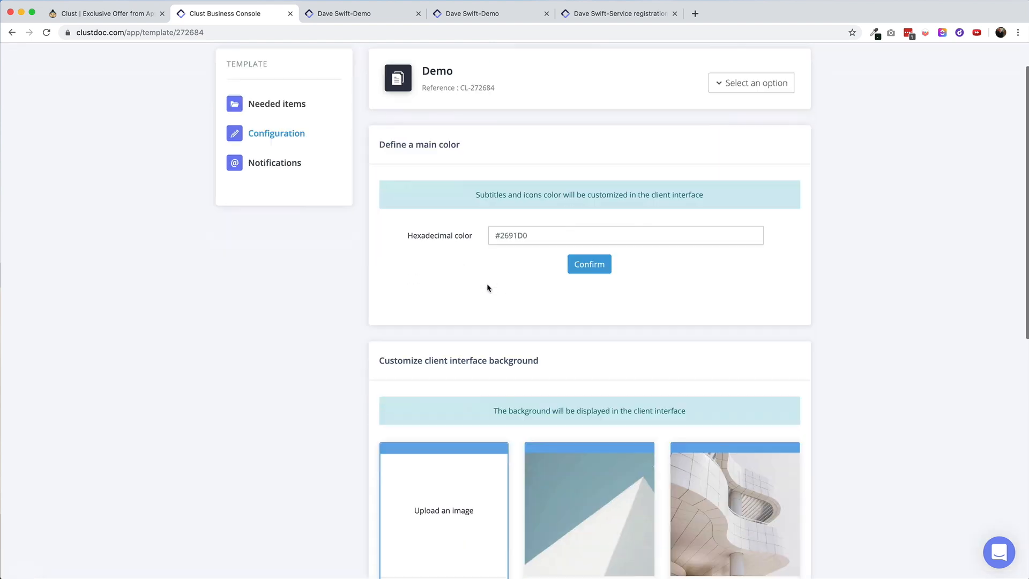
pyautogui.scroll(-5, 557, 252)
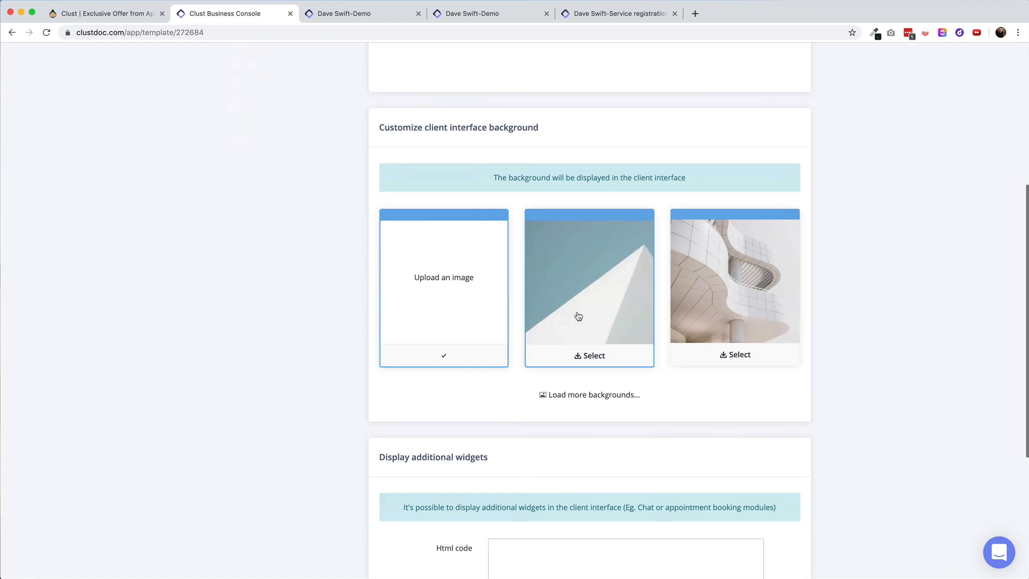
pyautogui.scroll(-1, 455, 324)
pyautogui.scroll(-4, 460, 325)
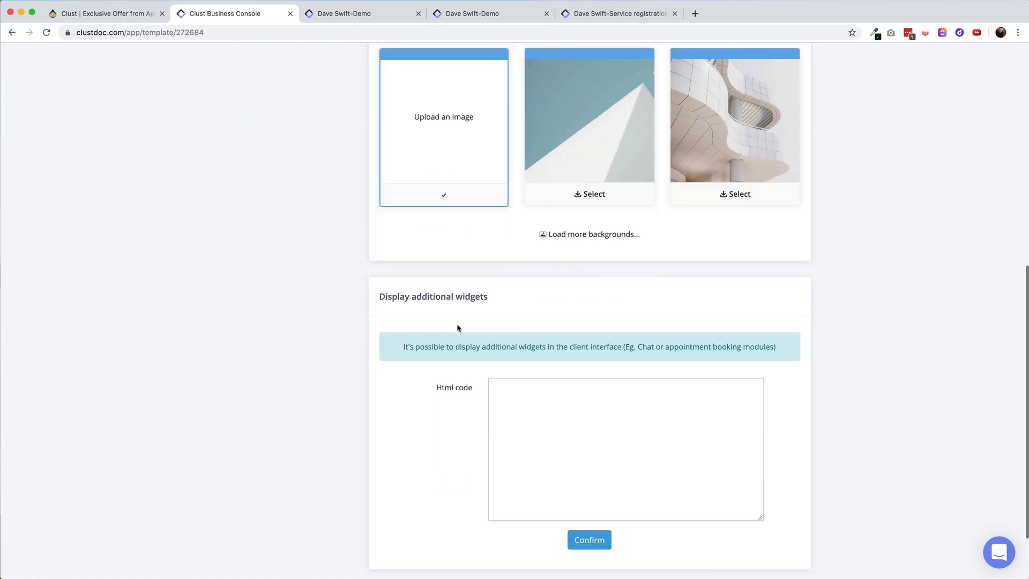
pyautogui.scroll(-1, 606, 401)
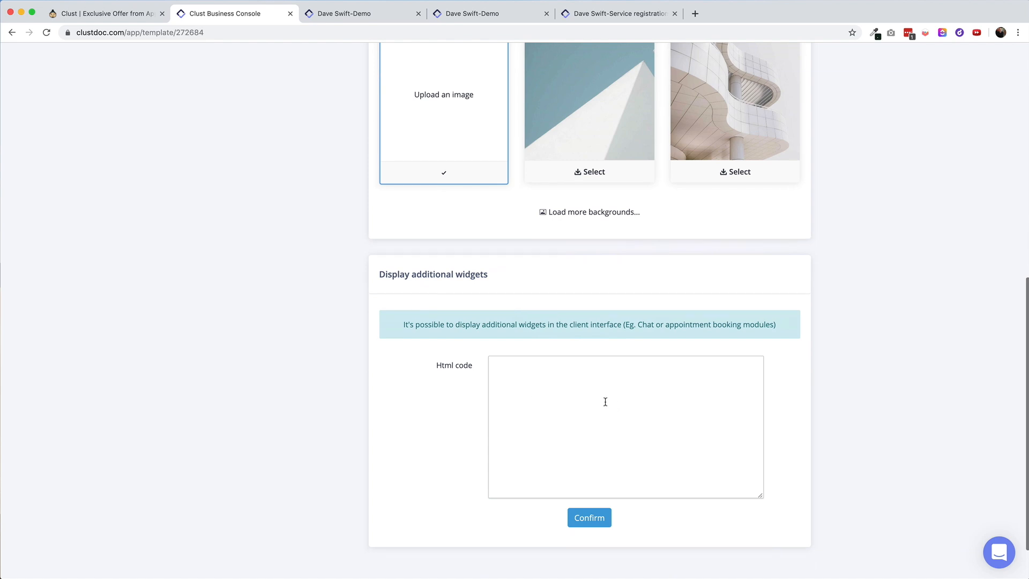
pyautogui.click(560, 428)
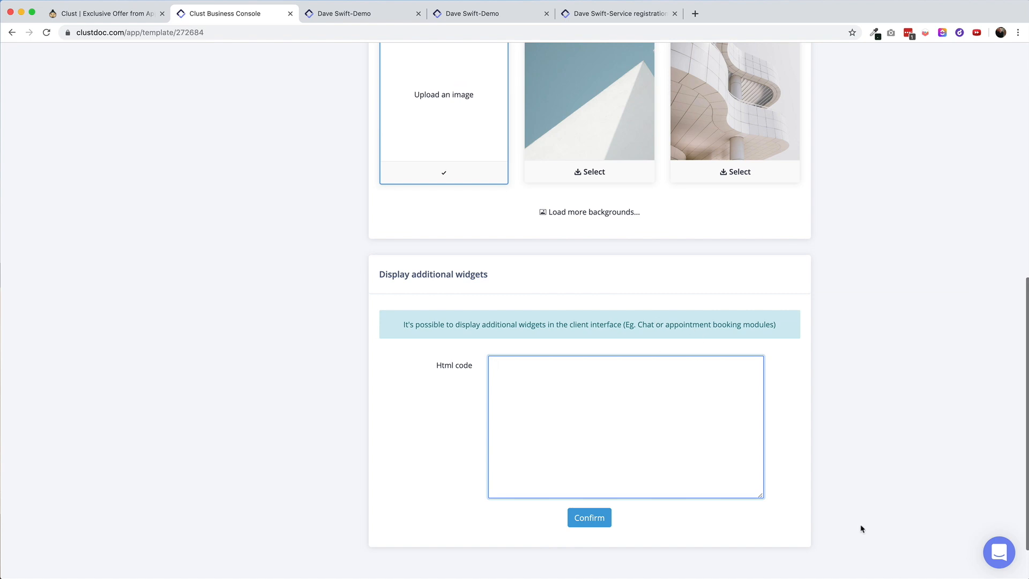
pyautogui.scroll(5, 848, 488)
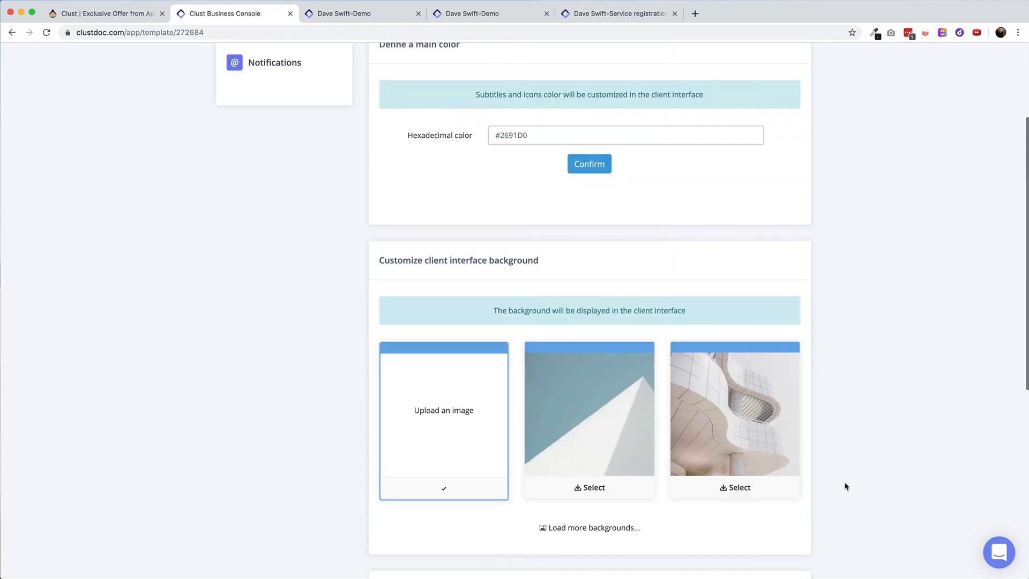
pyautogui.scroll(2, 845, 486)
pyautogui.click(751, 130)
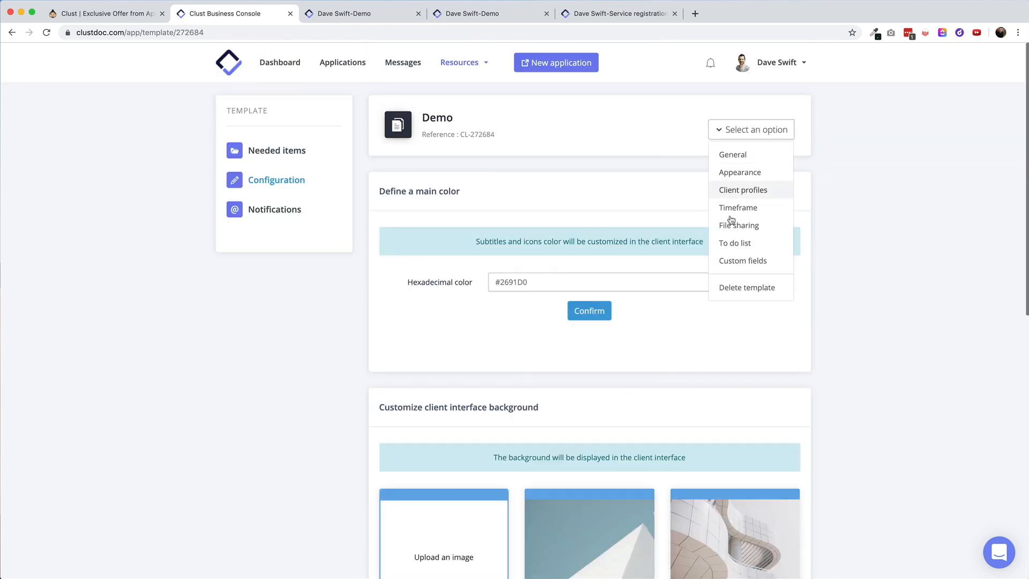
# Step: Review the client profiles settings: English language, exemptions allowed, and document conditions by nationality, marital status, employment
pyautogui.click(721, 189)
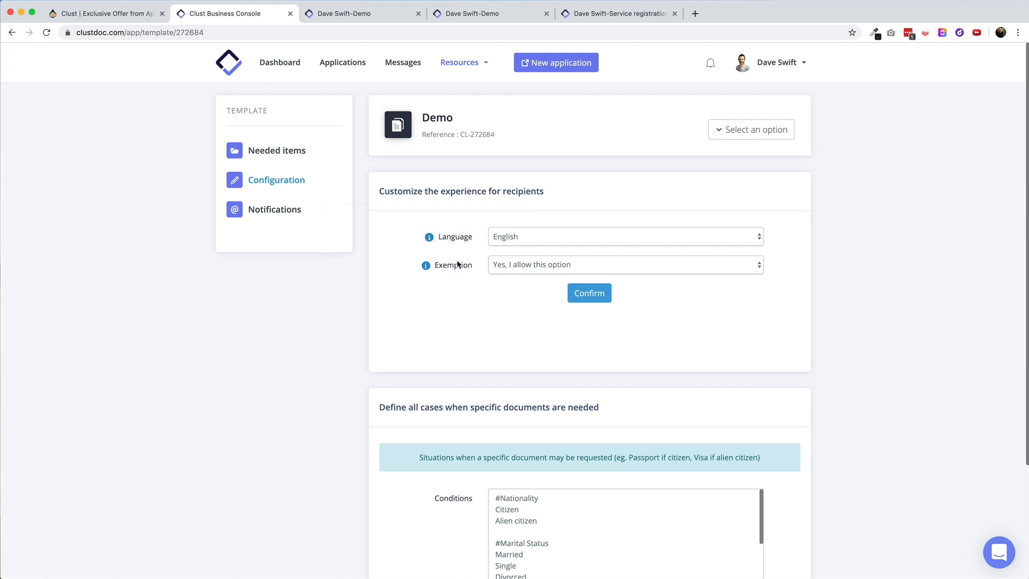
pyautogui.moveTo(427, 266)
pyautogui.click(535, 264)
pyautogui.scroll(-3, 518, 310)
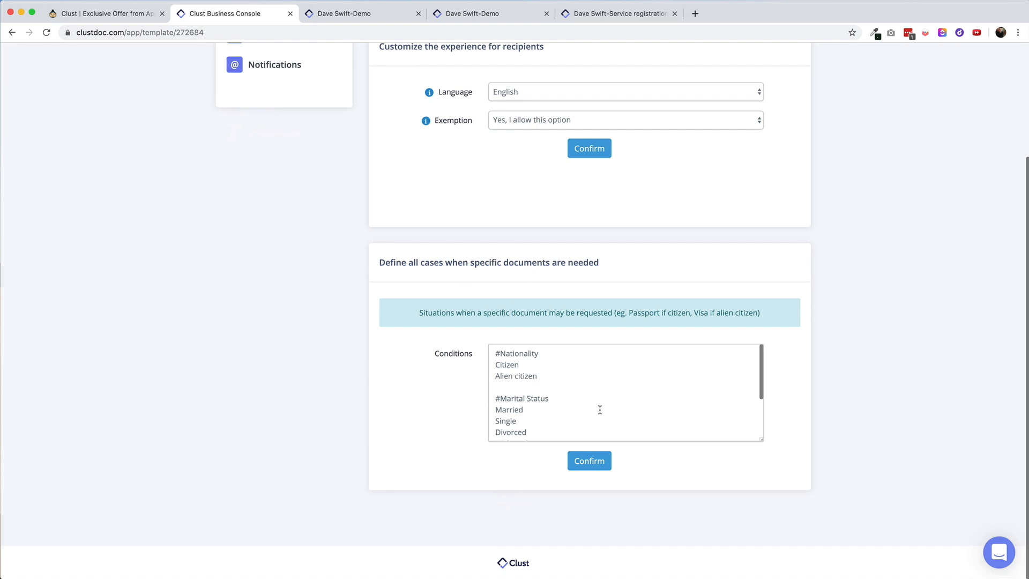
pyautogui.scroll(1, 600, 410)
pyautogui.scroll(3, 536, 415)
pyautogui.scroll(-3, 461, 413)
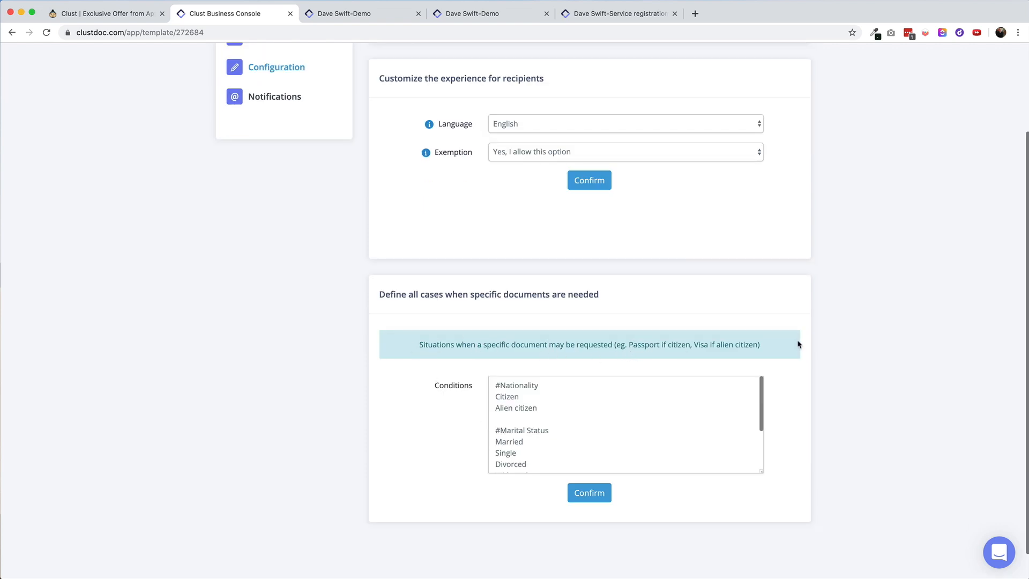
pyautogui.scroll(-1, 599, 412)
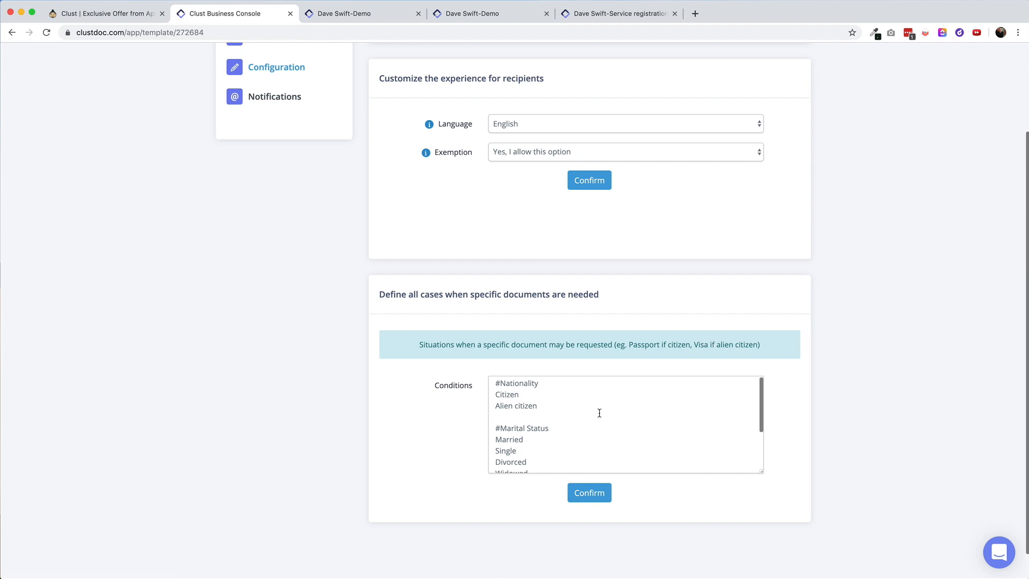
pyautogui.scroll(-5, 599, 412)
pyautogui.scroll(5, 600, 414)
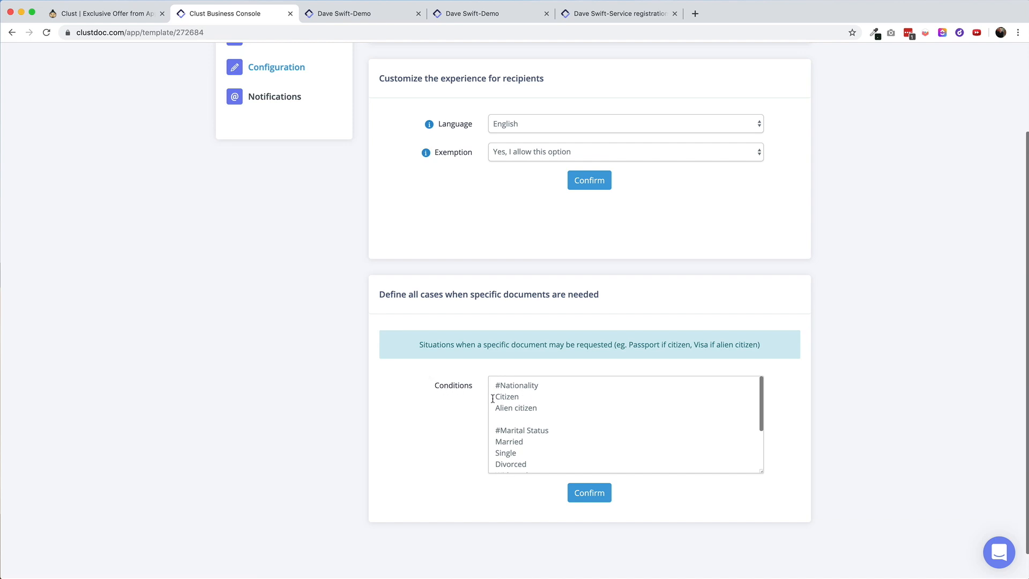
pyautogui.scroll(-2, 512, 409)
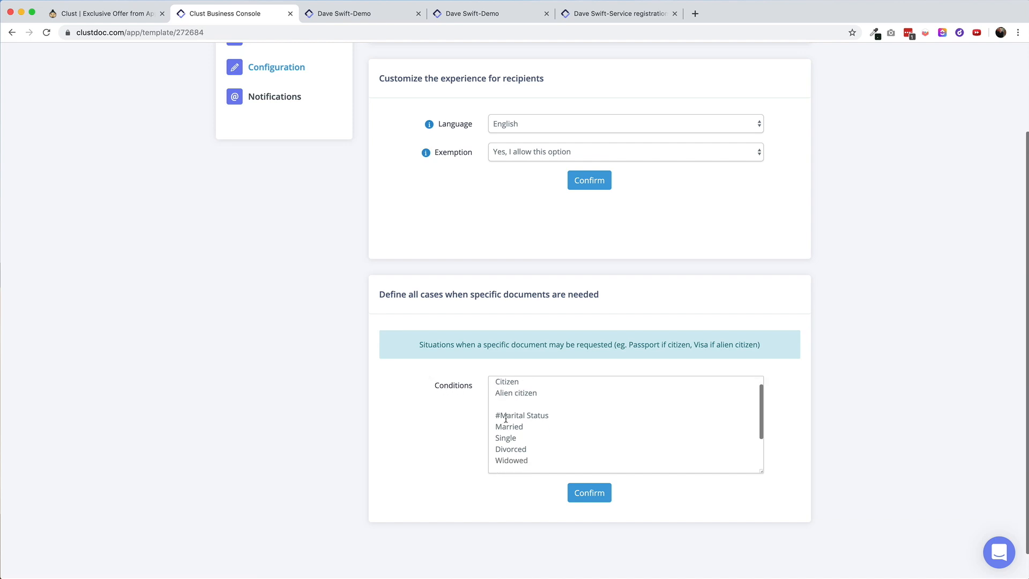
pyautogui.scroll(-2, 514, 420)
pyautogui.scroll(-1, 513, 408)
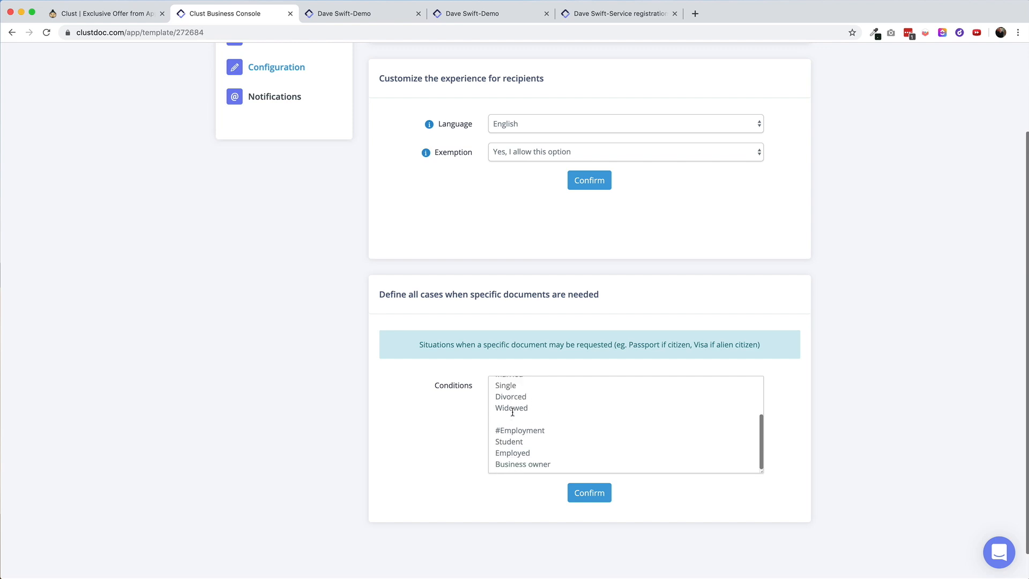
pyautogui.scroll(-1, 548, 433)
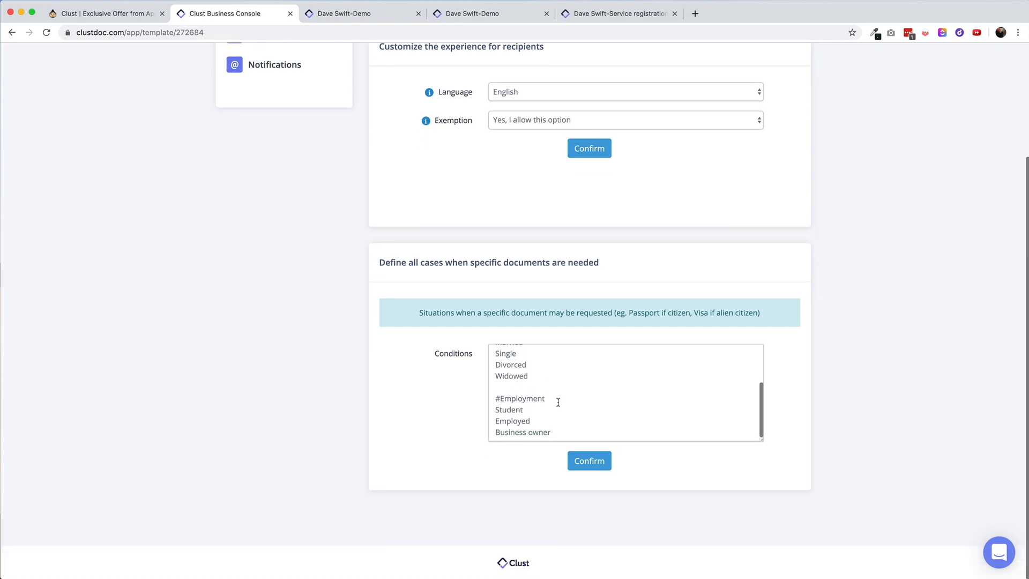
pyautogui.scroll(3, 558, 403)
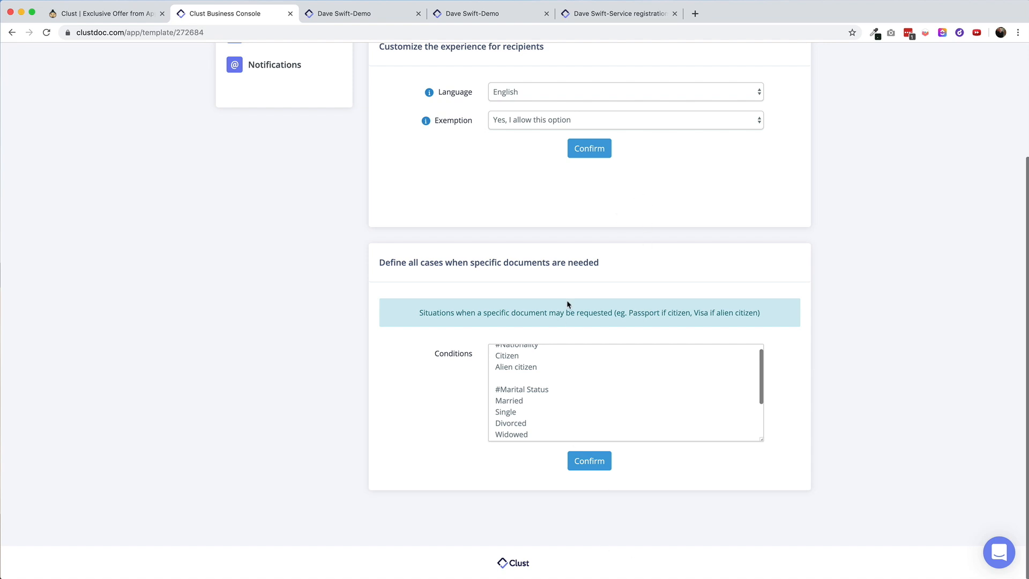
pyautogui.scroll(2, 427, 399)
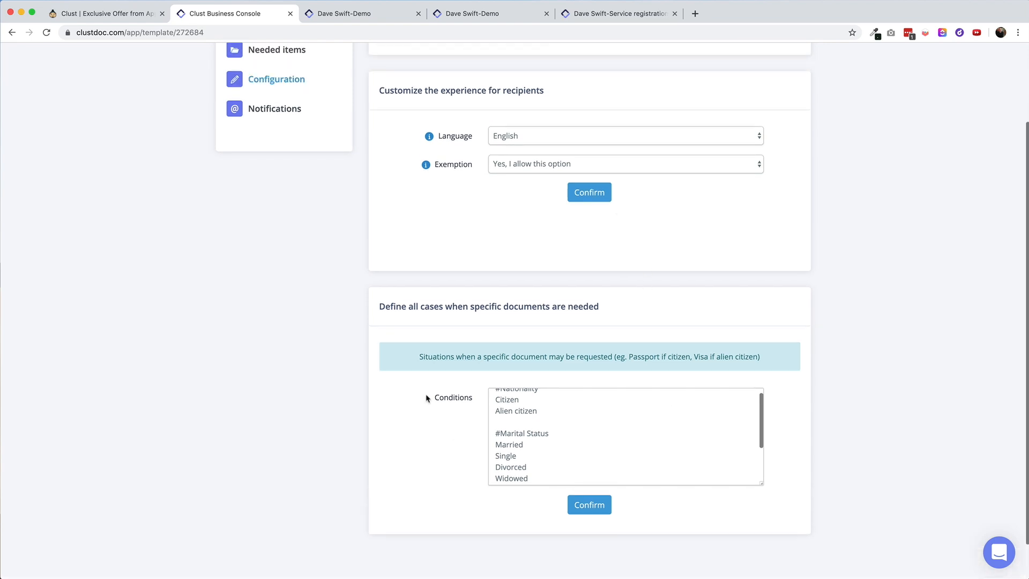
pyautogui.scroll(4, 510, 357)
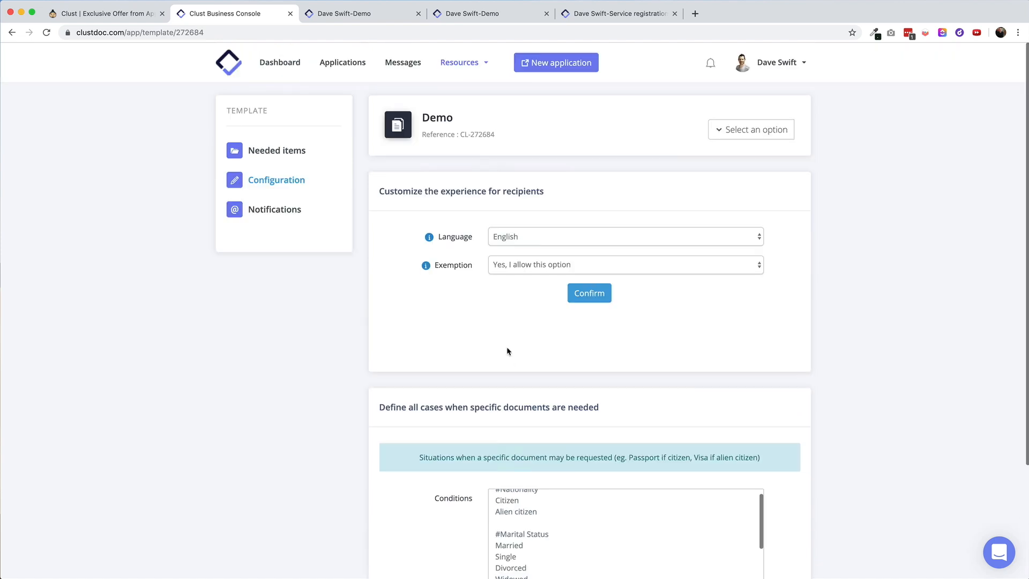
pyautogui.click(745, 132)
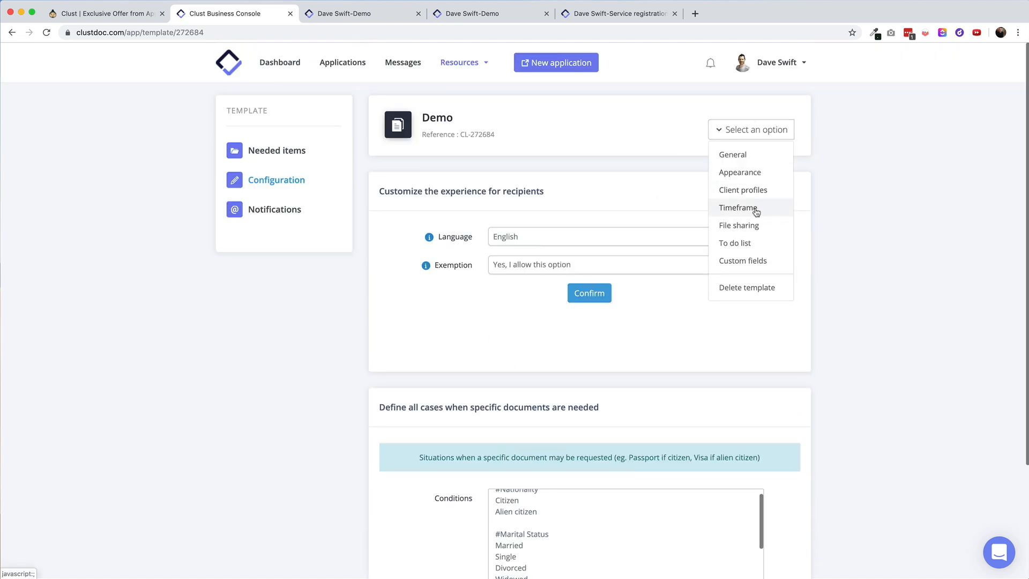
# Step: Set the Demo template's timeframe to 14 days
pyautogui.click(756, 207)
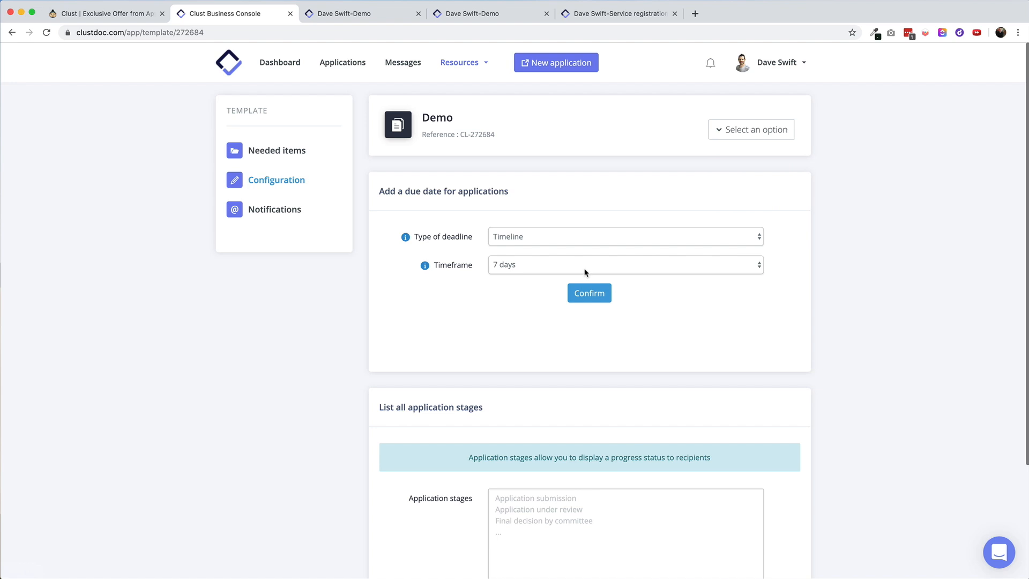
pyautogui.click(500, 265)
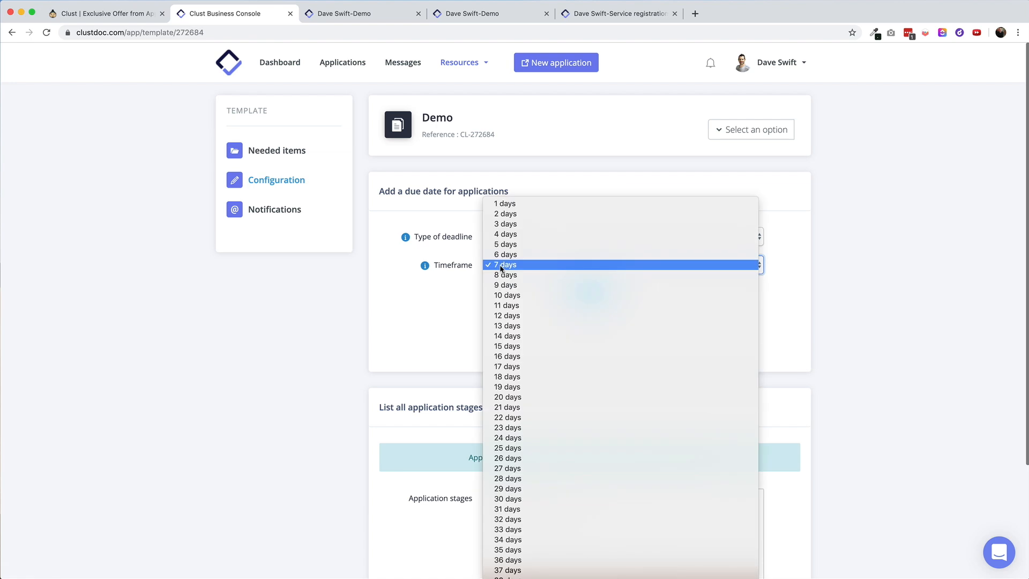
pyautogui.click(511, 336)
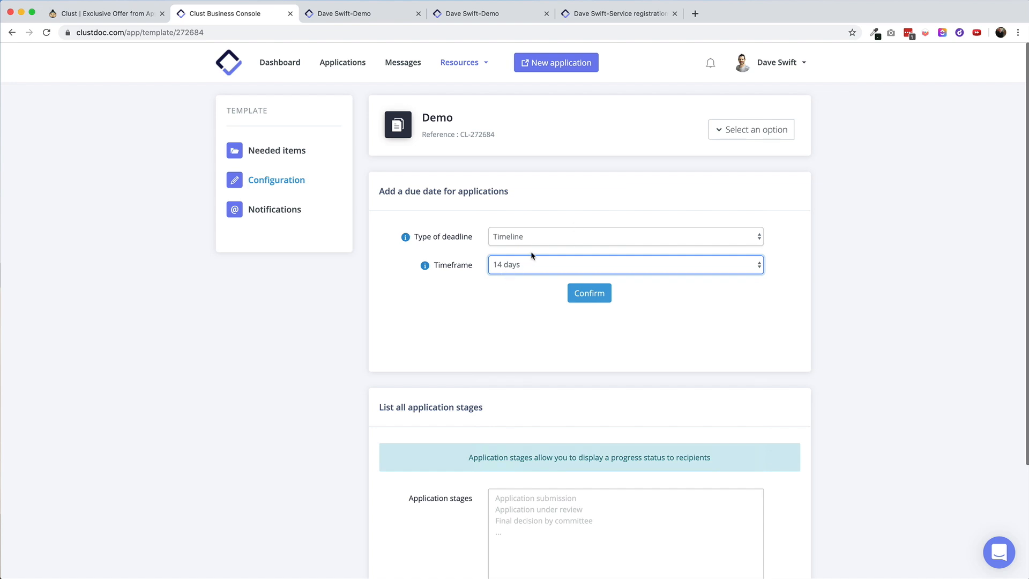
# Step: Change the deadline type to Specific due date, leaving the due date and application stages empty
pyautogui.click(513, 236)
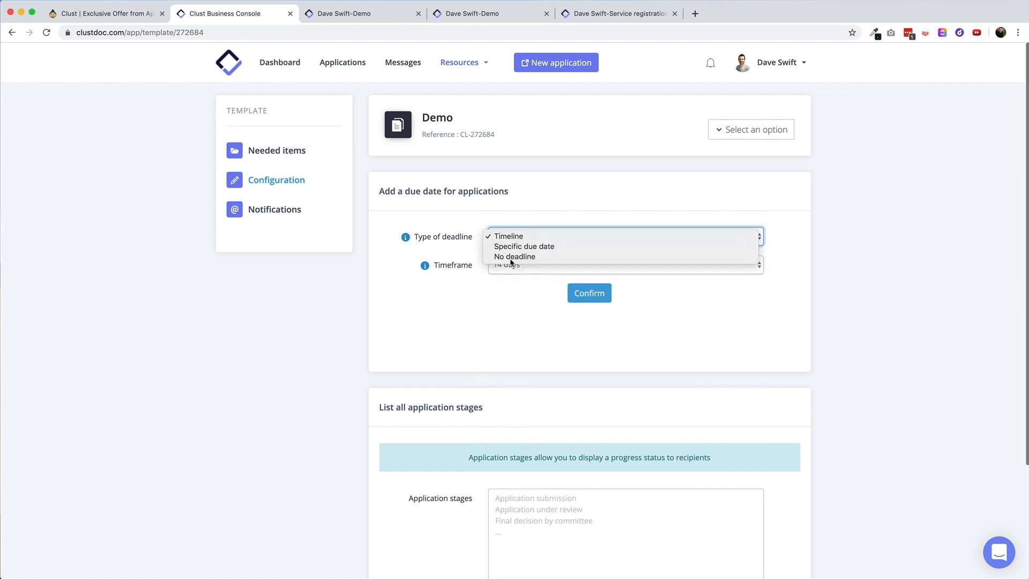
pyautogui.click(502, 247)
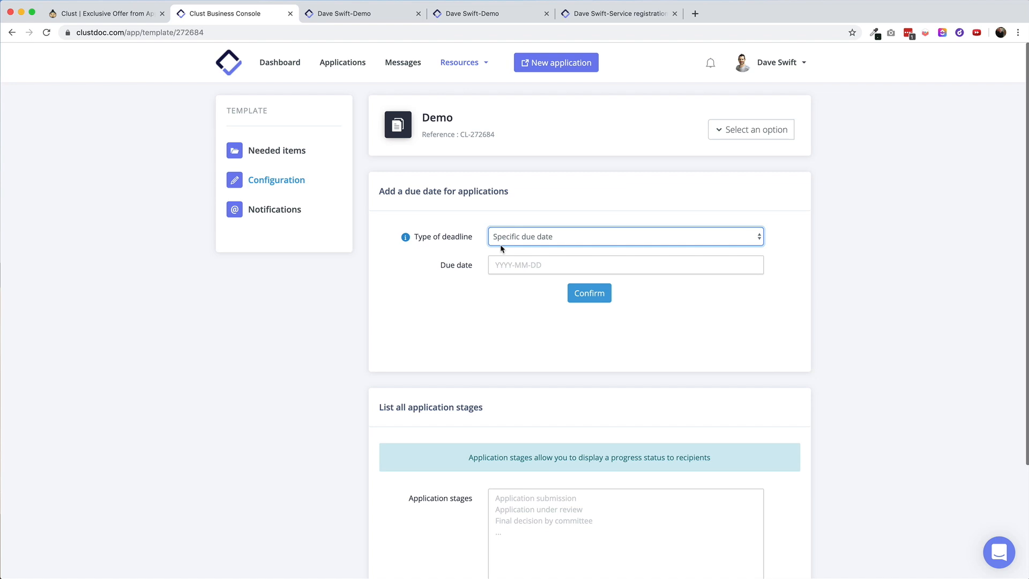
pyautogui.click(501, 265)
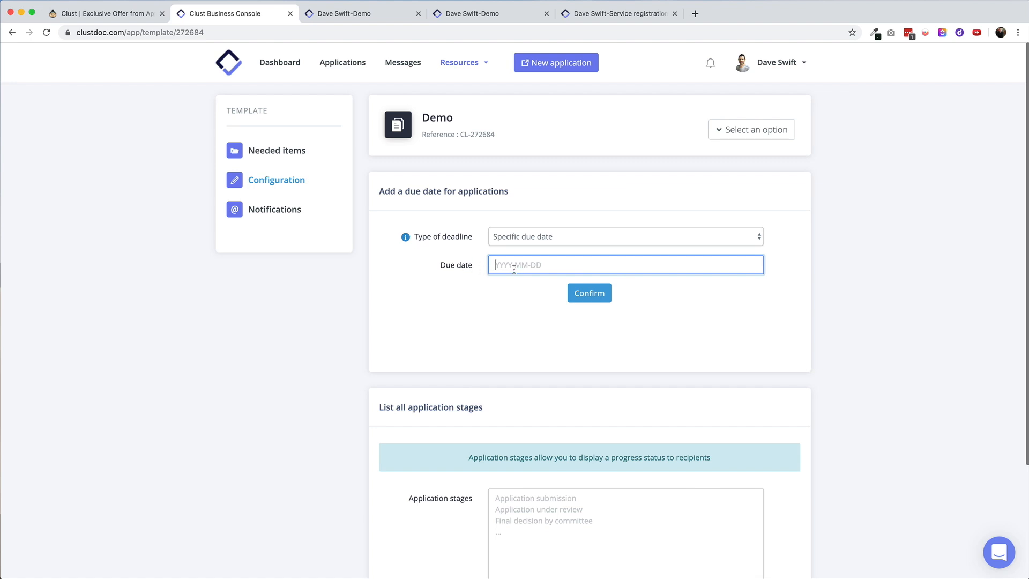
pyautogui.click(514, 239)
pyautogui.click(457, 343)
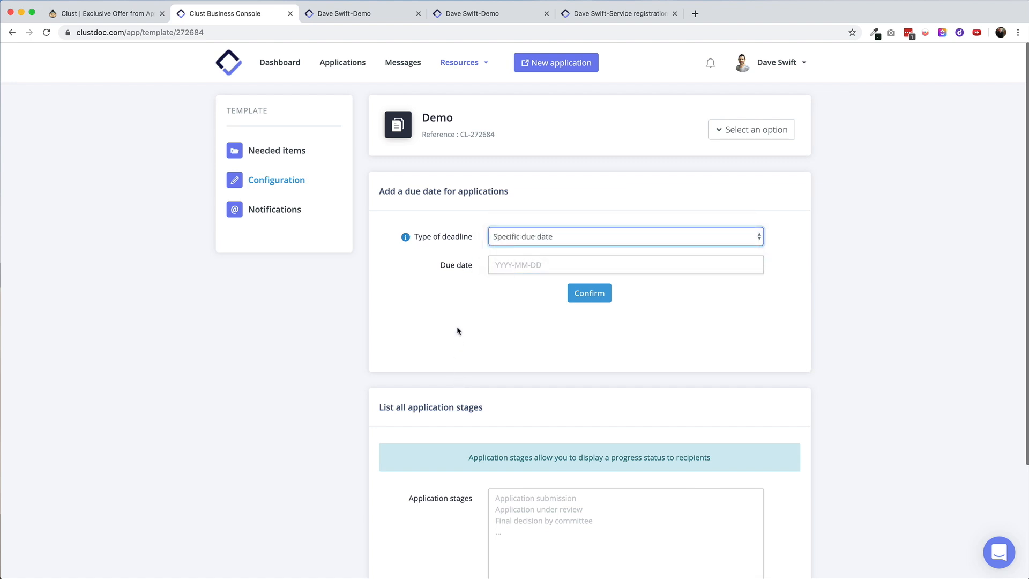
pyautogui.scroll(-3, 445, 257)
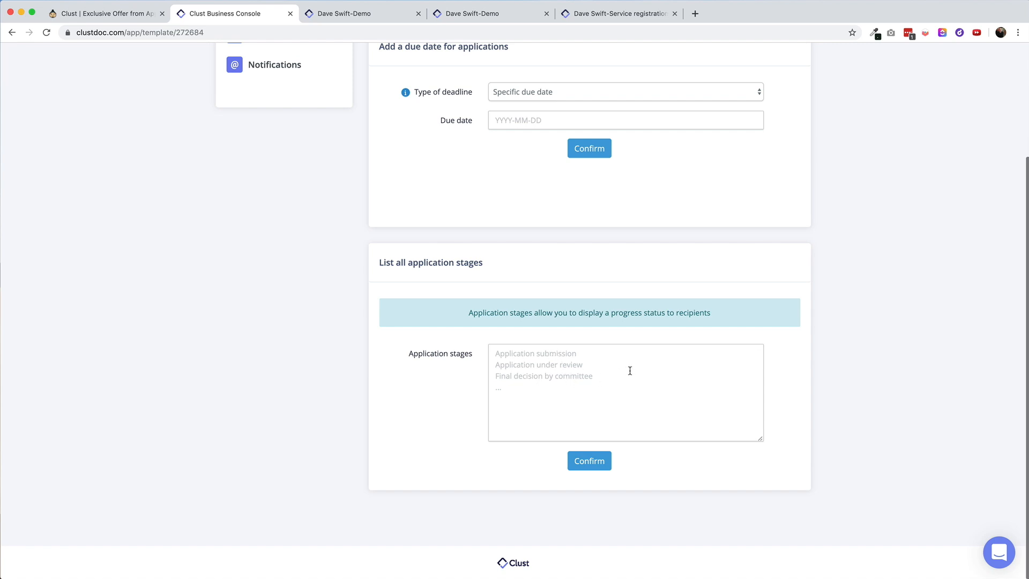
pyautogui.click(528, 360)
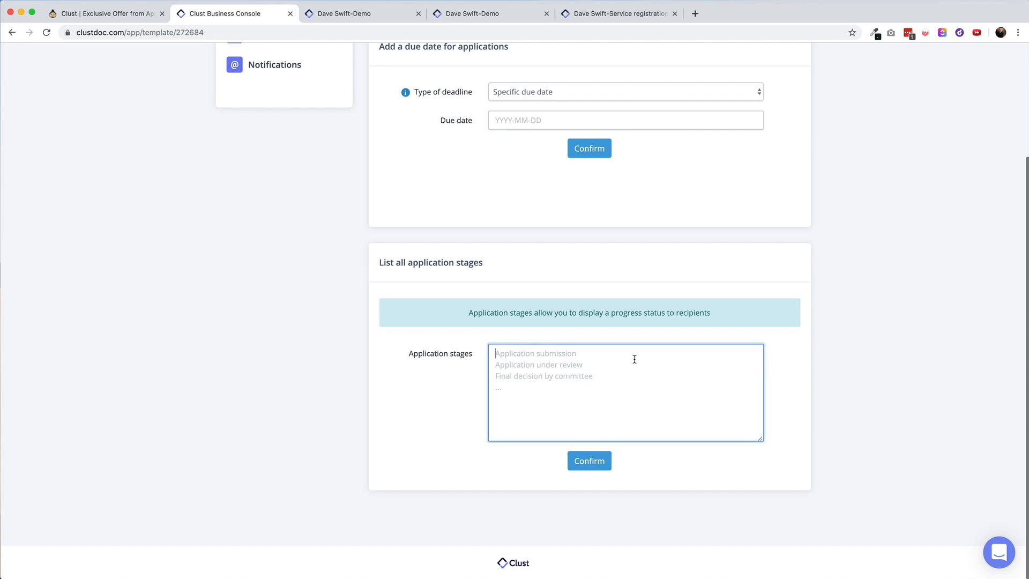
pyautogui.scroll(5, 637, 376)
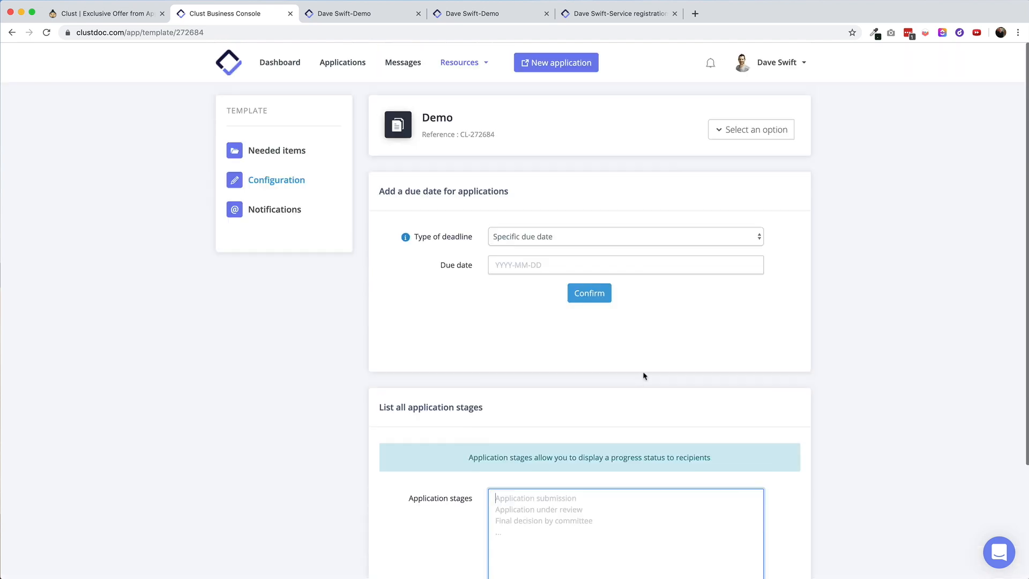
pyautogui.click(747, 131)
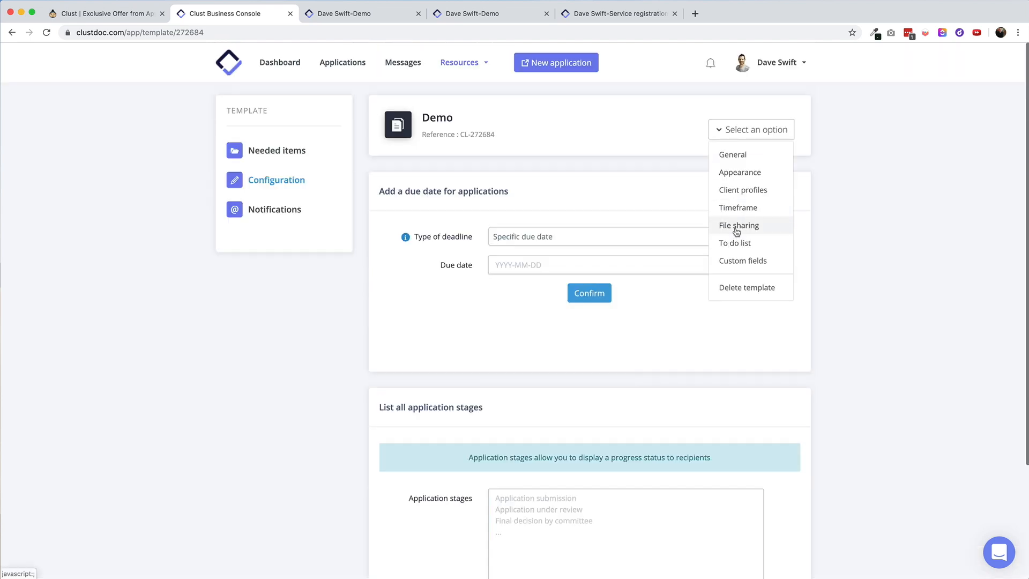
# Step: Upload the ScreenShot png as a new shared attachment, preview it, then return to Needed items
pyautogui.click(736, 228)
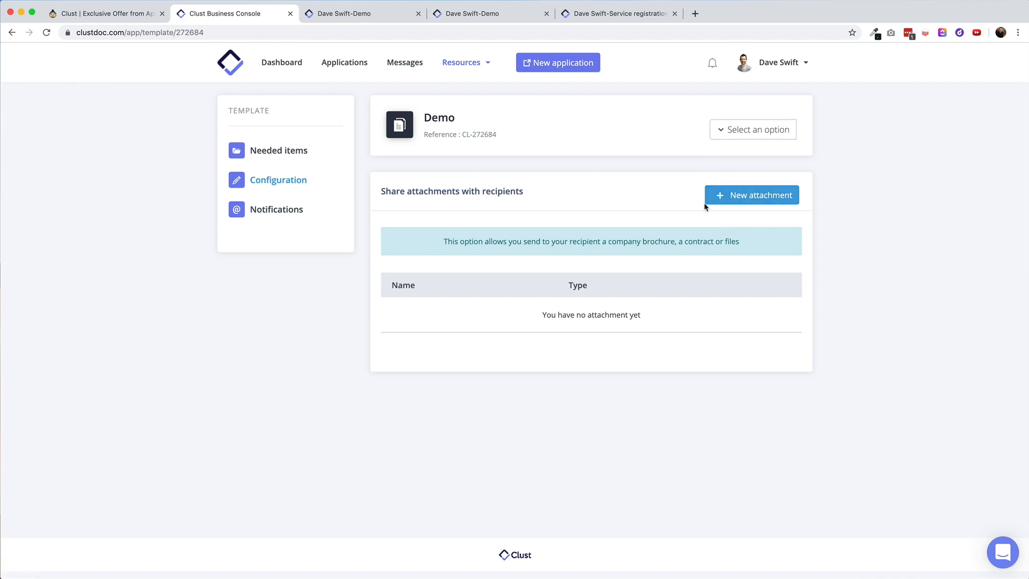
pyautogui.click(737, 199)
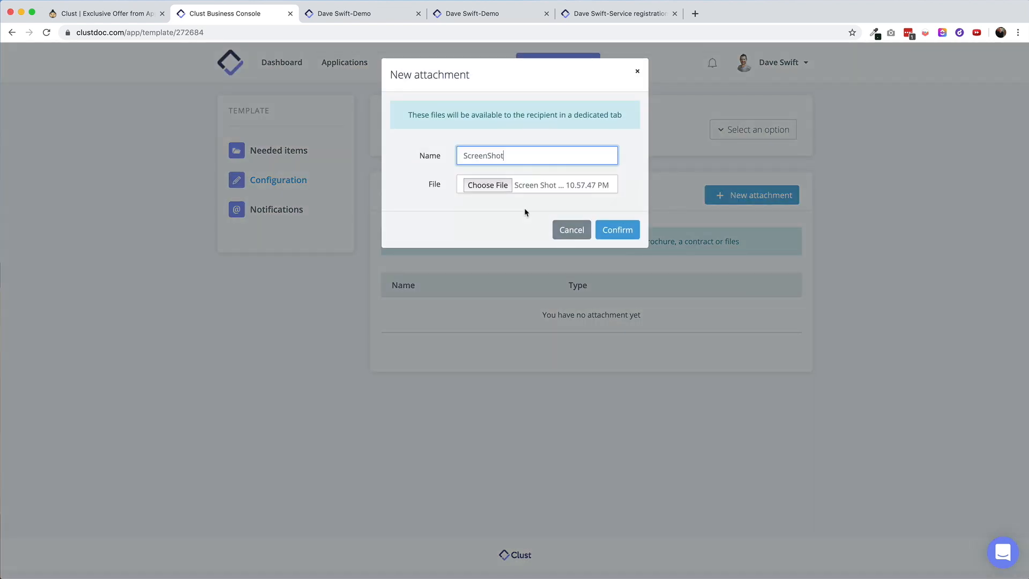
pyautogui.click(625, 236)
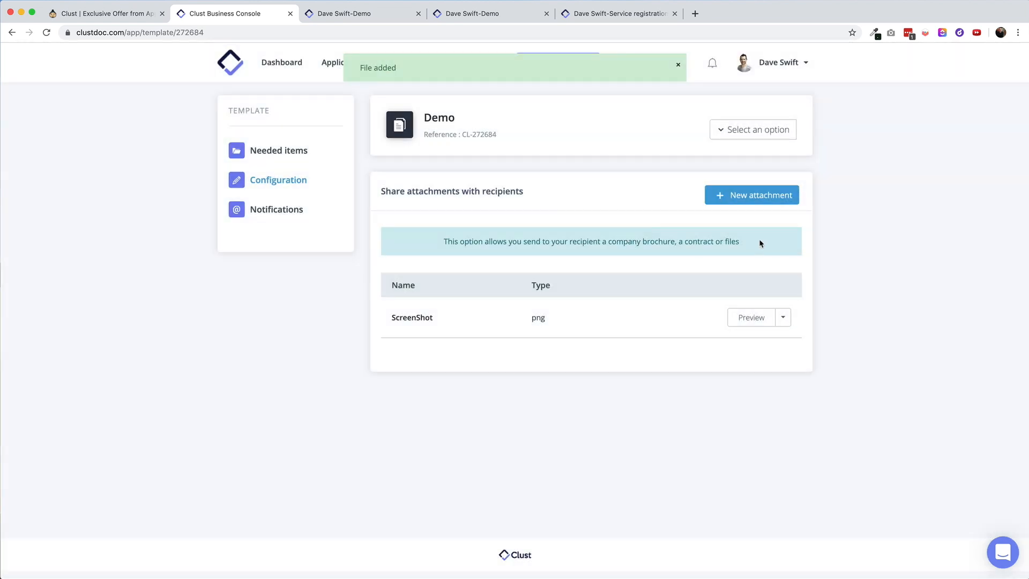
pyautogui.click(746, 325)
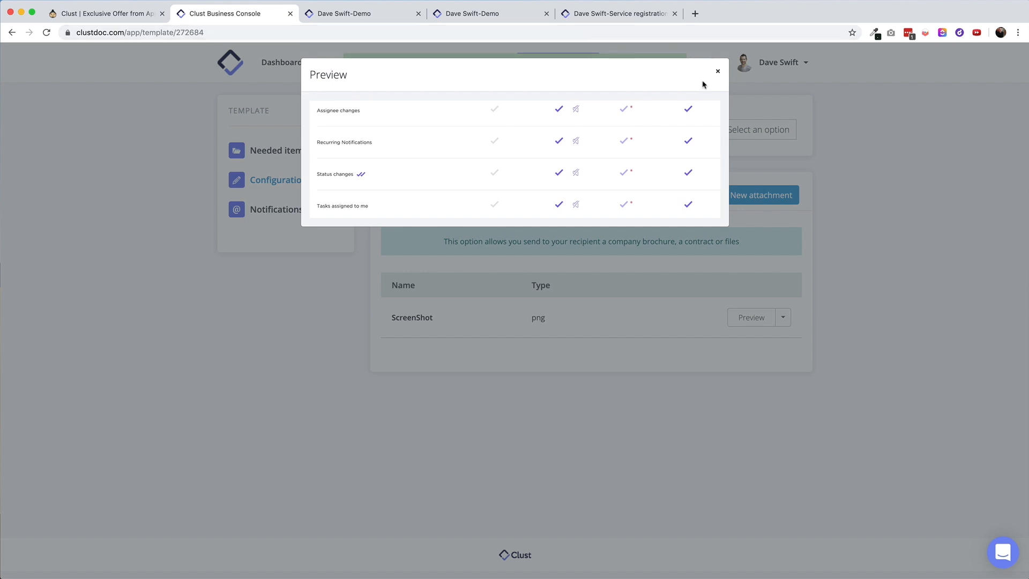
pyautogui.click(718, 74)
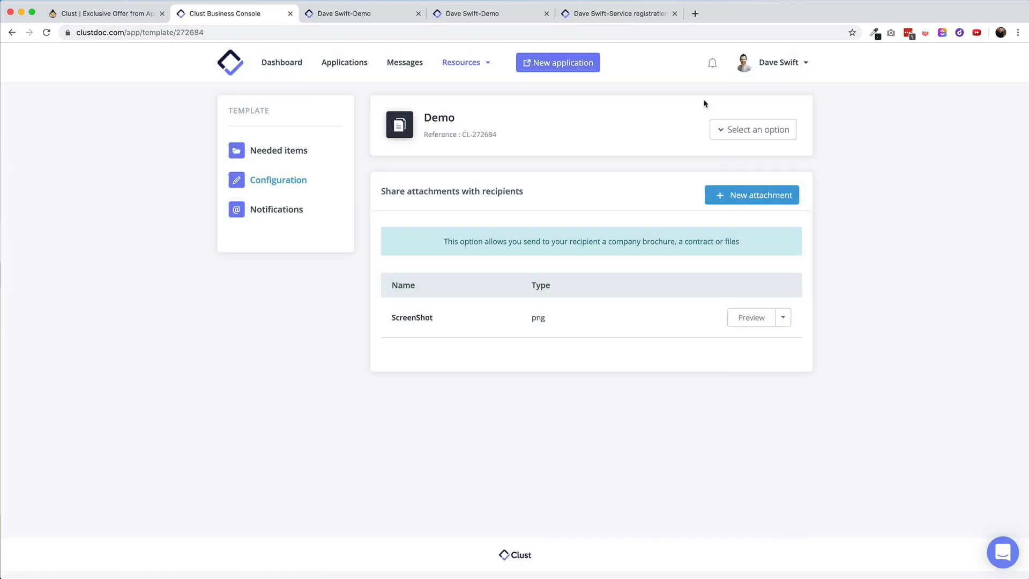
pyautogui.click(272, 151)
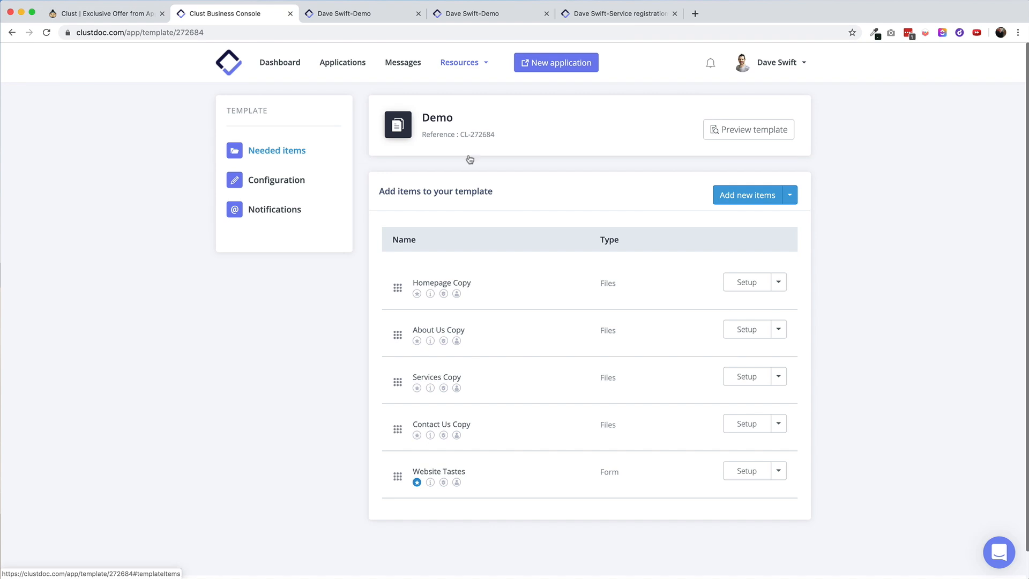
# Step: Preview the template as a recipient, view the shared ScreenShot file, then close the preview tab
pyautogui.click(743, 135)
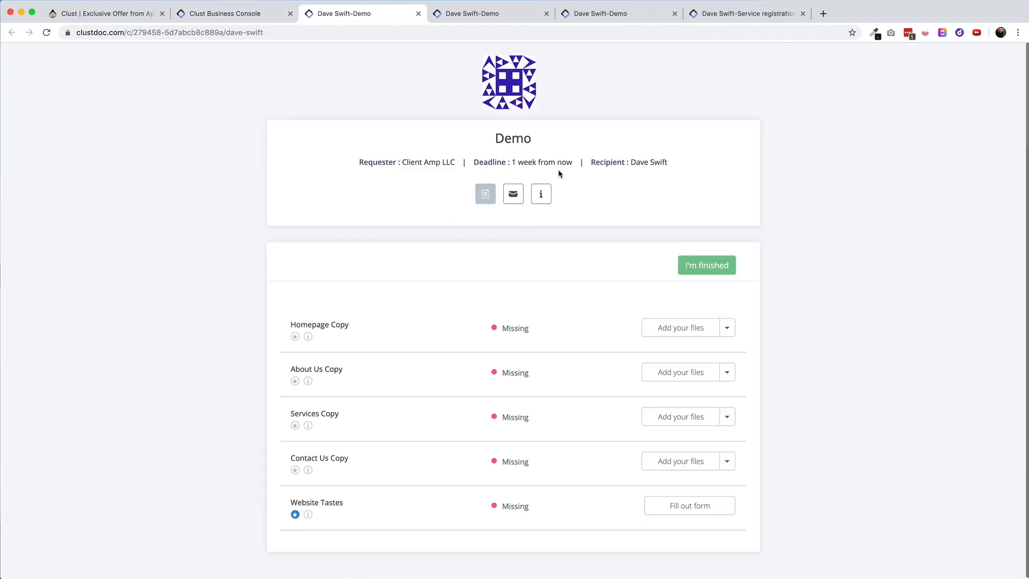
pyautogui.click(542, 194)
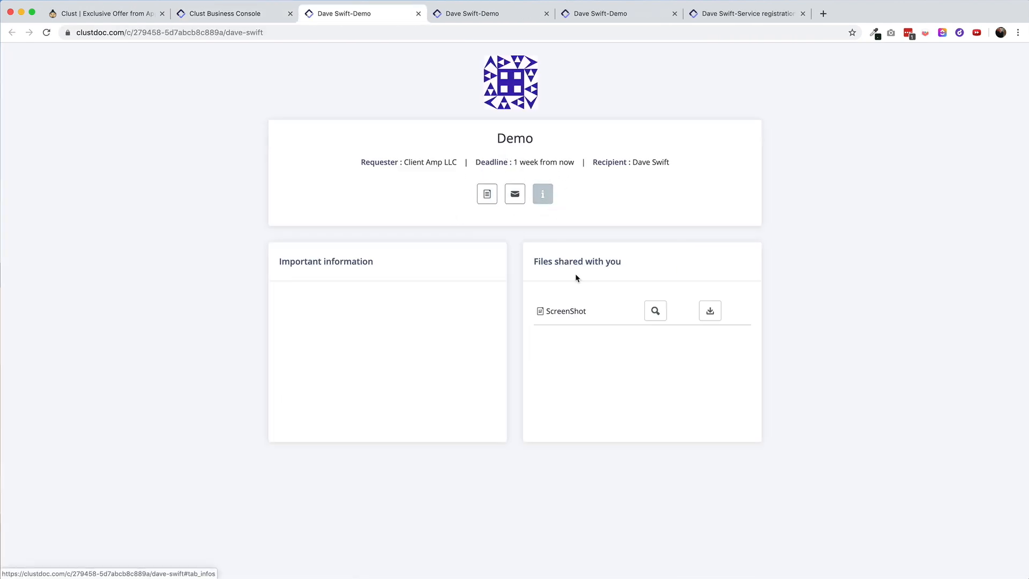
pyautogui.click(654, 316)
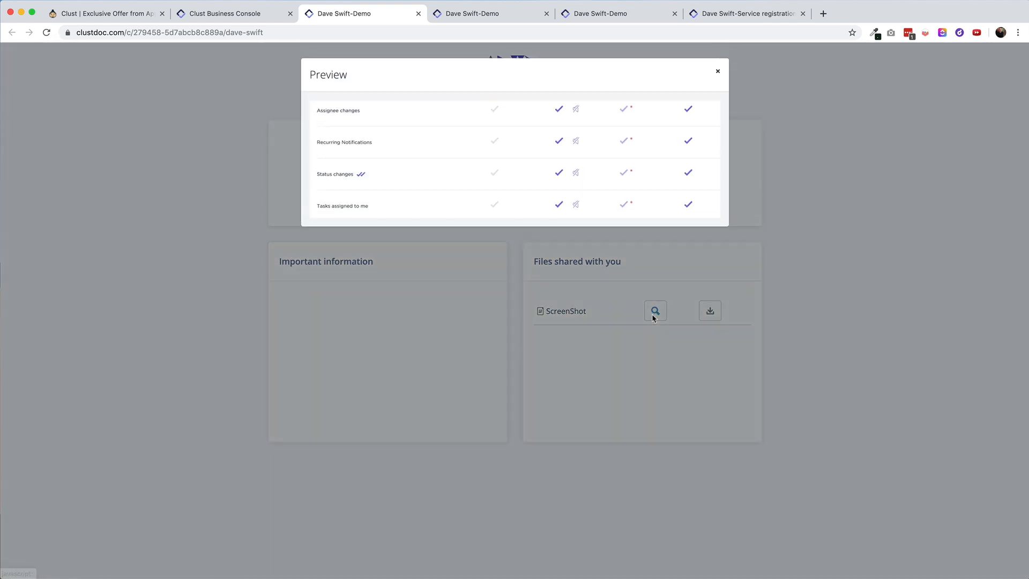
pyautogui.click(719, 69)
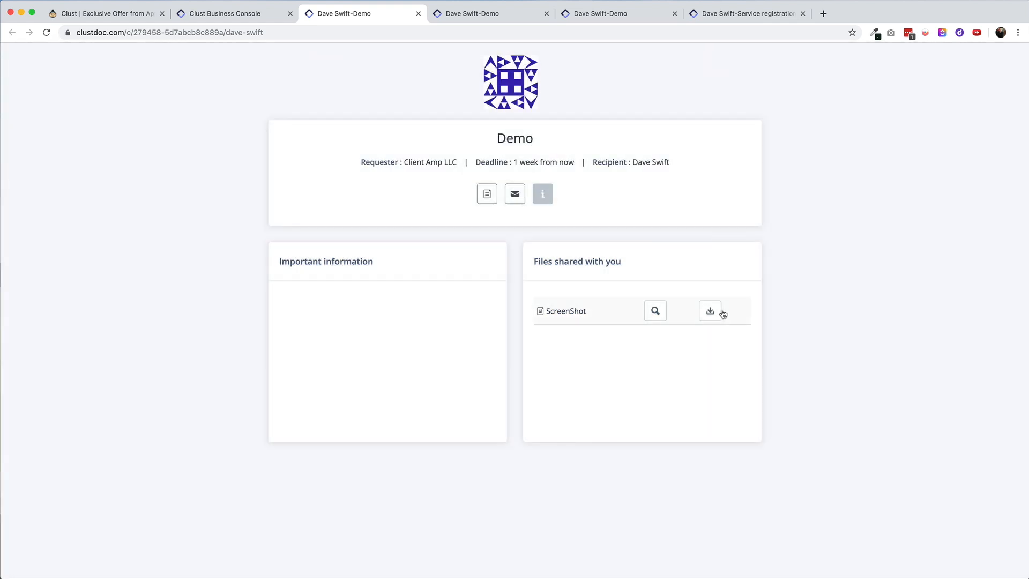
pyautogui.press('super+w')
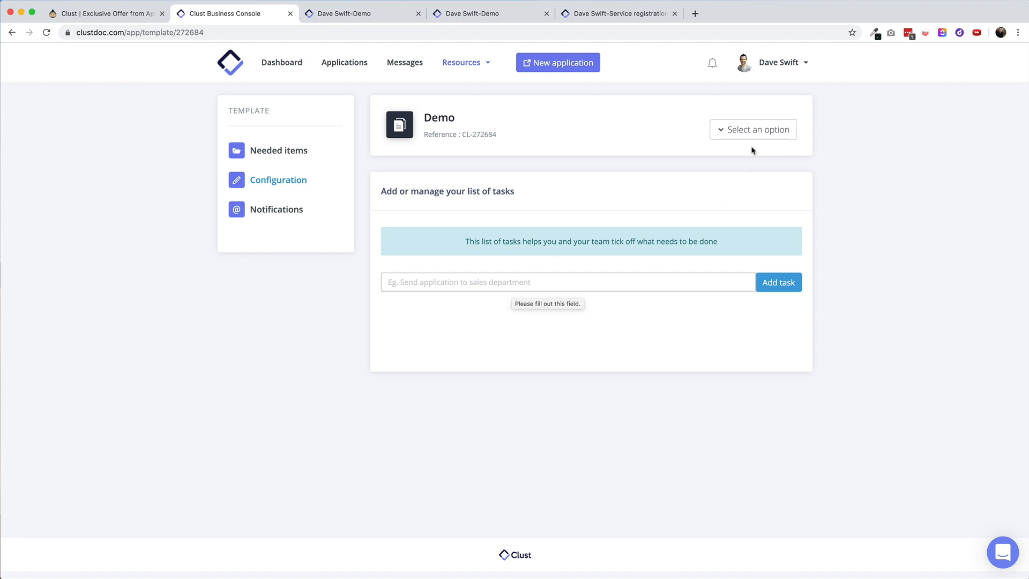
# Step: Start a new custom field in the Demo template, keeping Short text as the field type
pyautogui.click(753, 130)
pyautogui.click(745, 260)
pyautogui.click(743, 264)
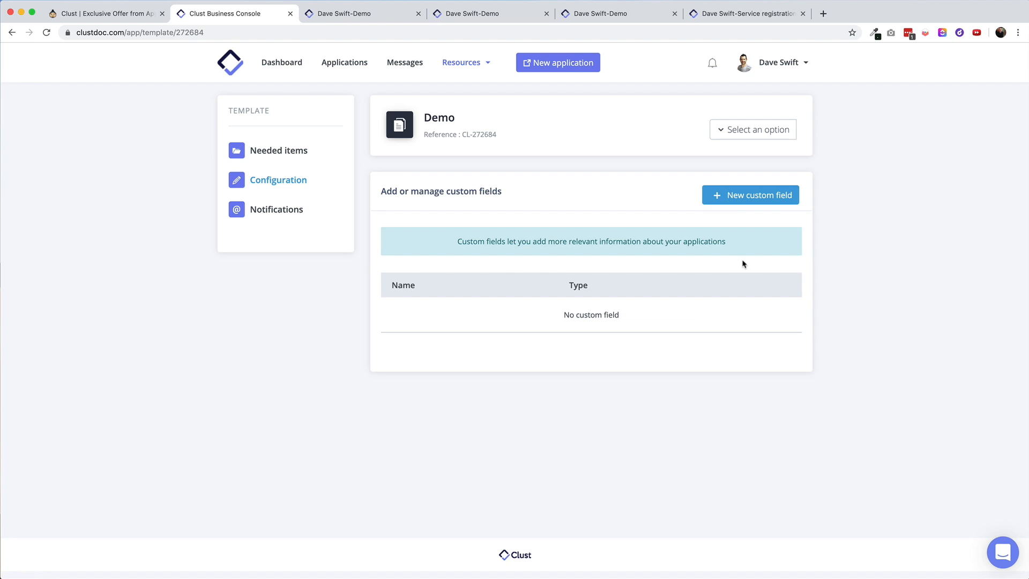
pyautogui.click(752, 199)
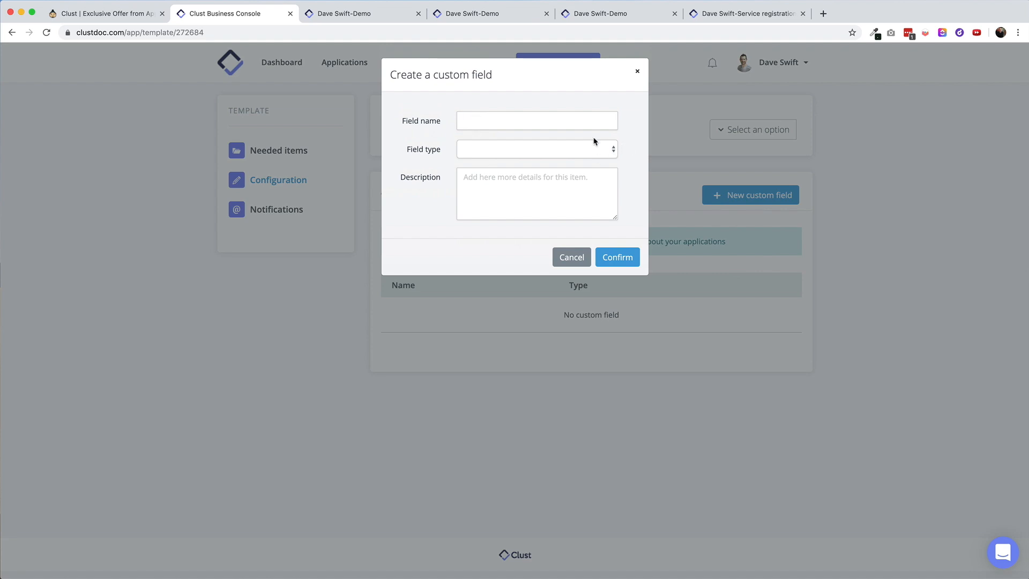
pyautogui.click(475, 144)
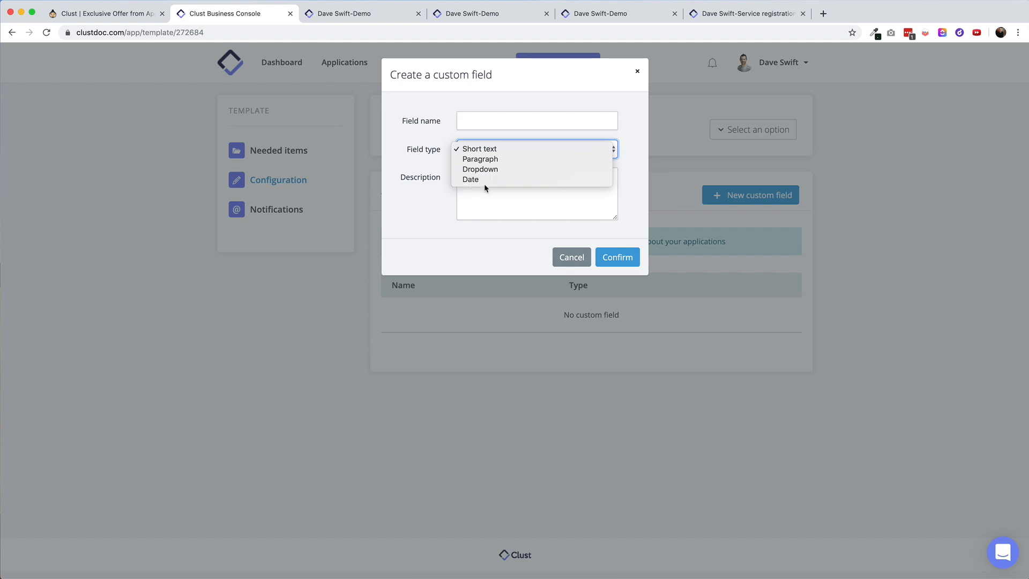
pyautogui.click(485, 152)
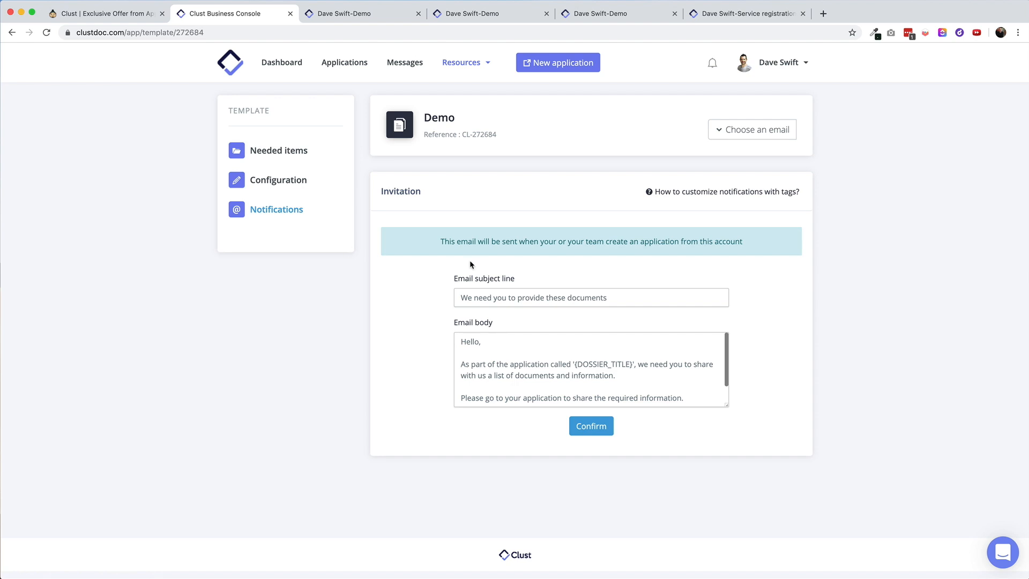
# Step: Review the Demo template's Invitation and Reminder notification emails
pyautogui.click(752, 134)
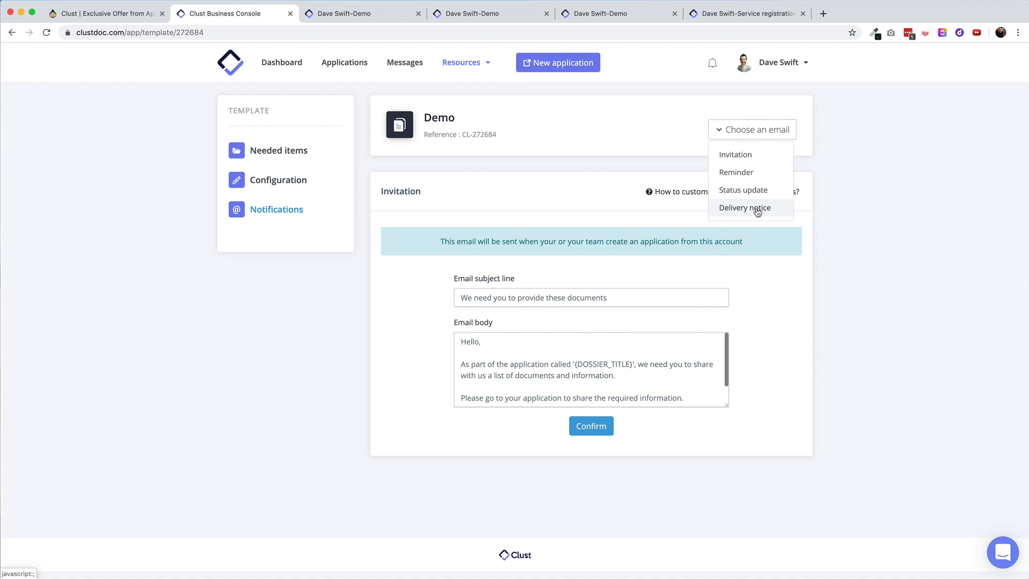
pyautogui.click(736, 154)
pyautogui.scroll(-1, 508, 370)
pyautogui.scroll(1, 508, 370)
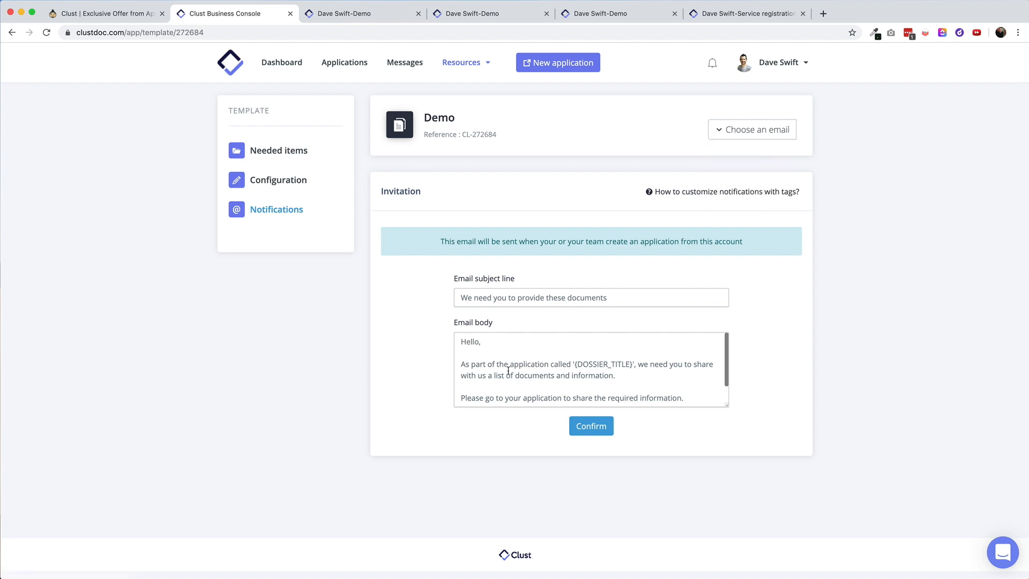
pyautogui.click(740, 136)
pyautogui.click(736, 172)
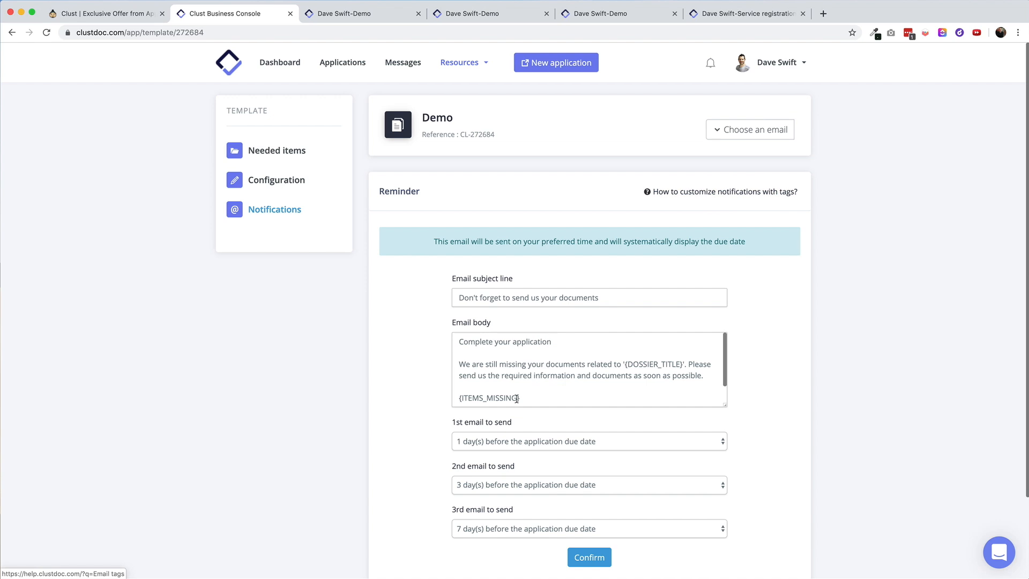
pyautogui.scroll(-2, 534, 483)
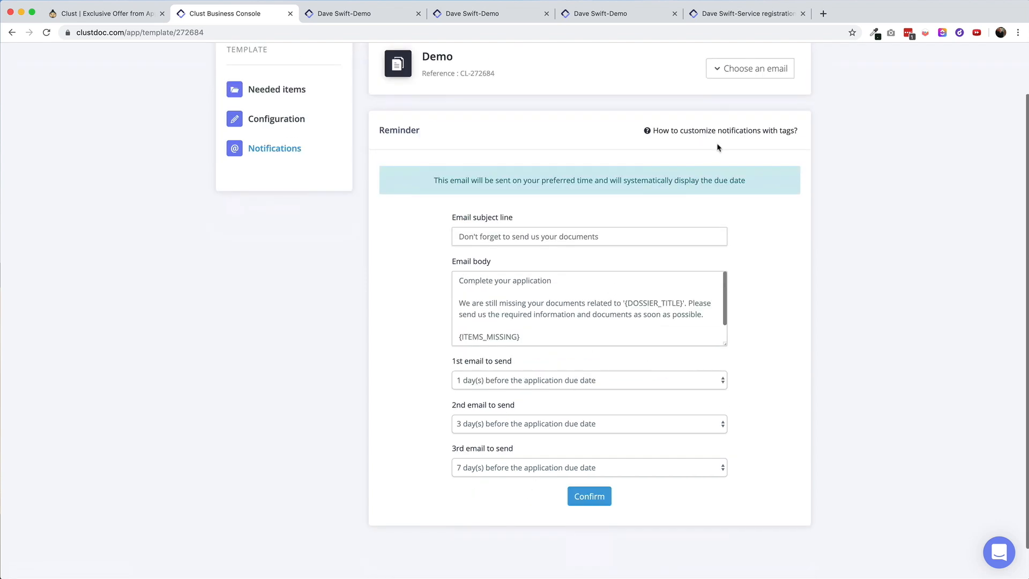
pyautogui.click(725, 79)
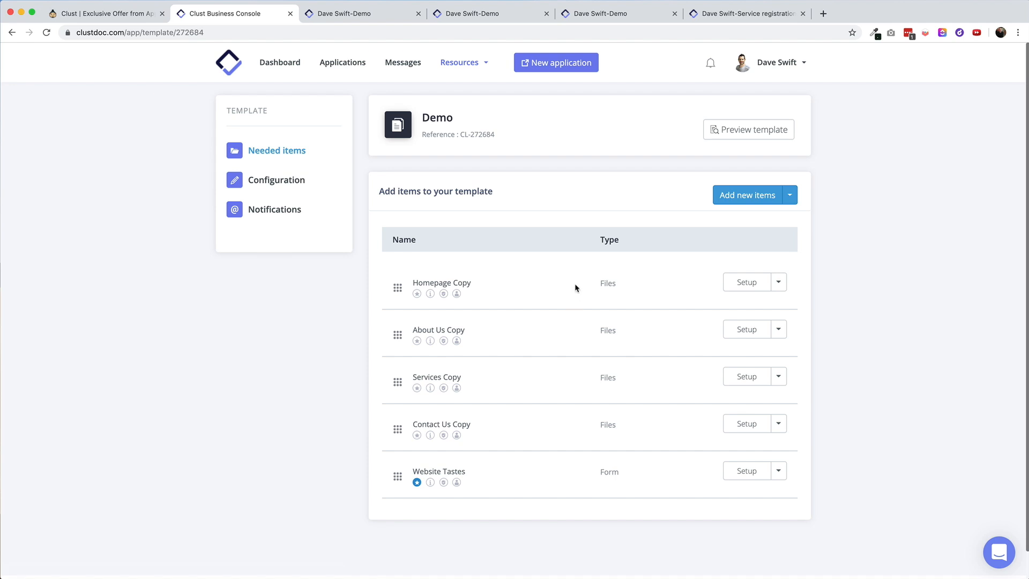
# Step: Start a new application on the Demo template for contact Test Test with a test email address
pyautogui.click(558, 68)
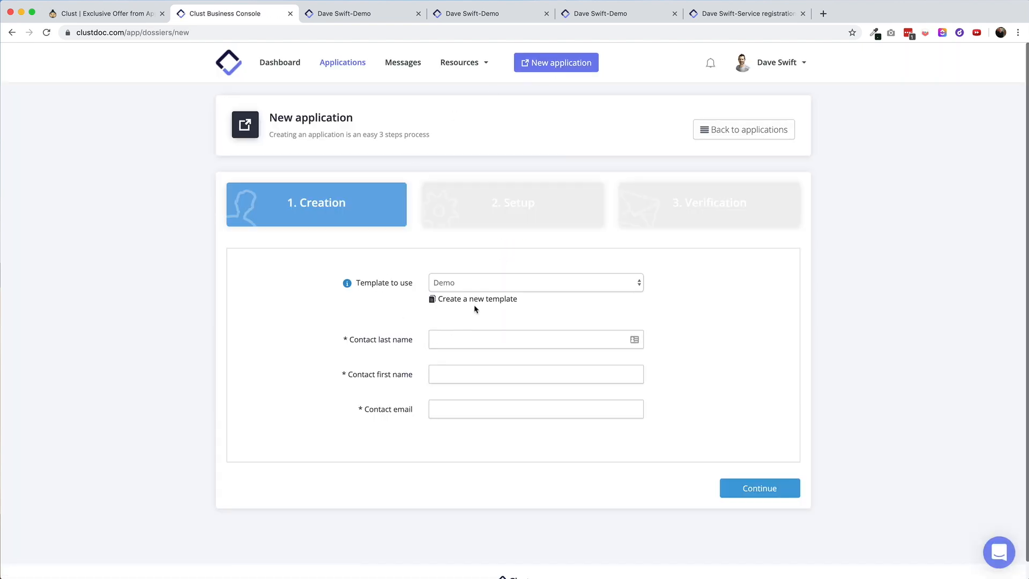
pyautogui.click(460, 284)
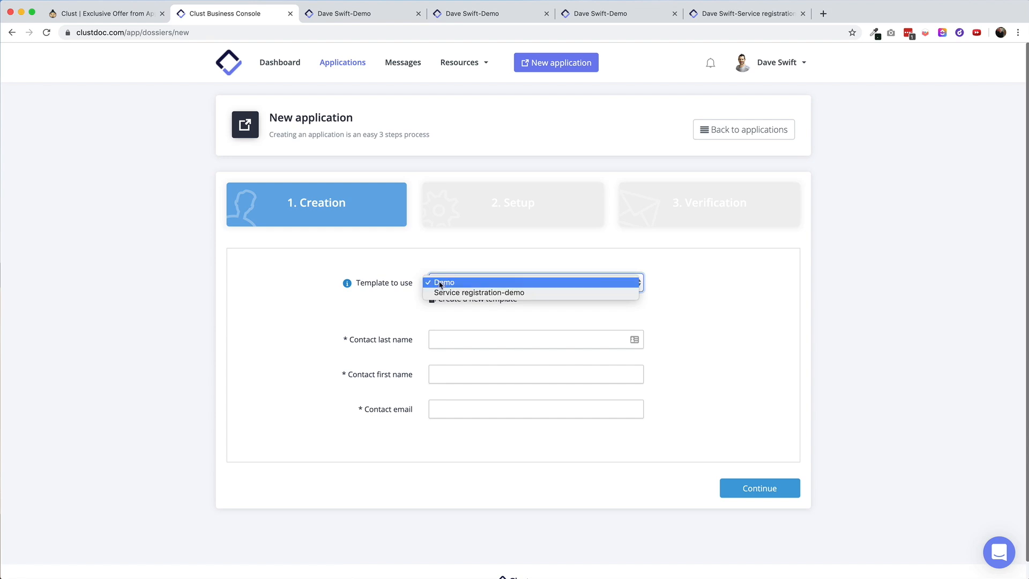
pyautogui.click(459, 283)
pyautogui.click(436, 341)
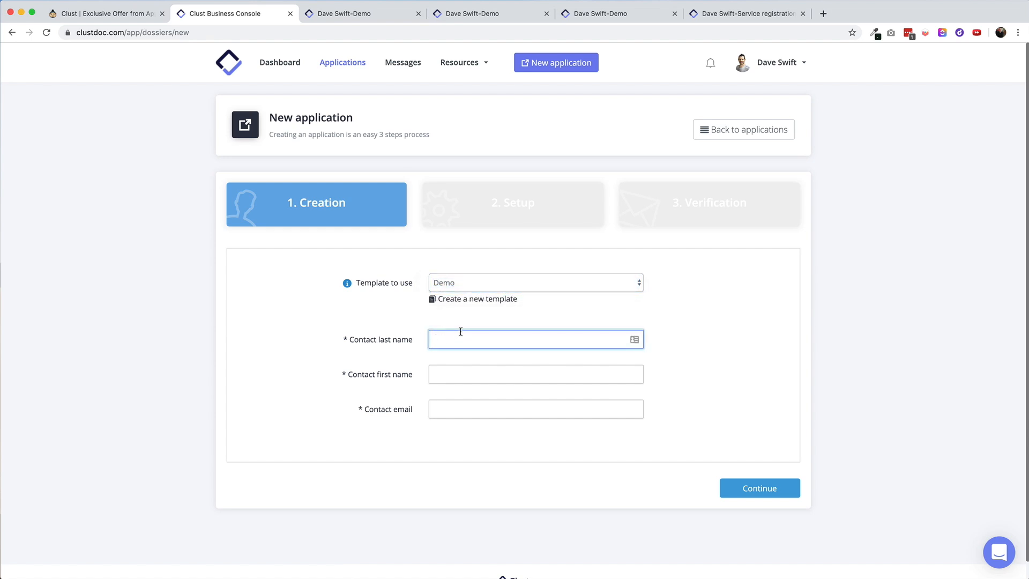
pyautogui.write('Test')
pyautogui.press('Tab')
pyautogui.write('Test')
pyautogui.click(519, 412)
pyautogui.write('test@clientamp.com')
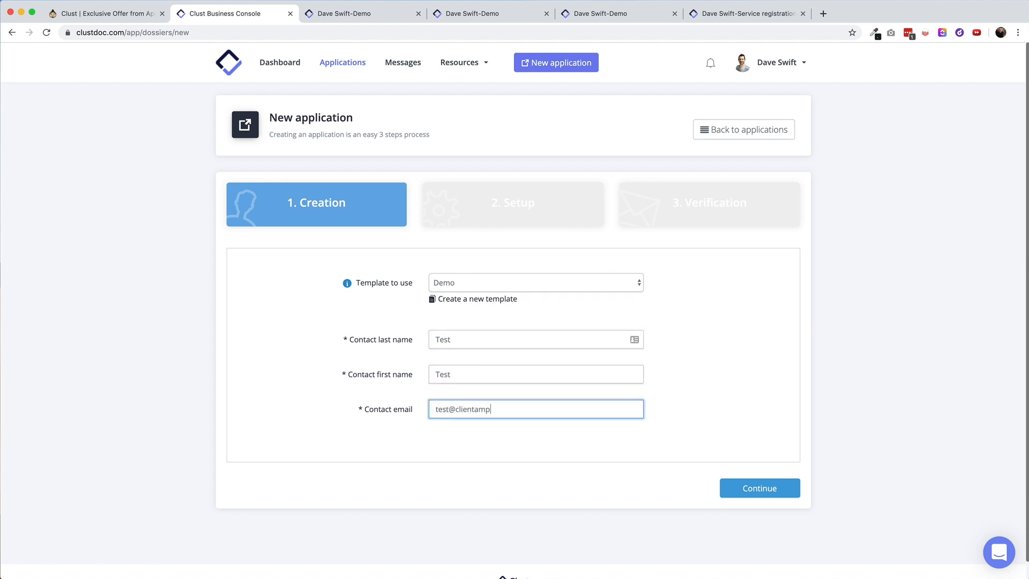
# Step: Continue to Setup and set the internal reference to Test, fixing the mistyped entry
pyautogui.click(759, 488)
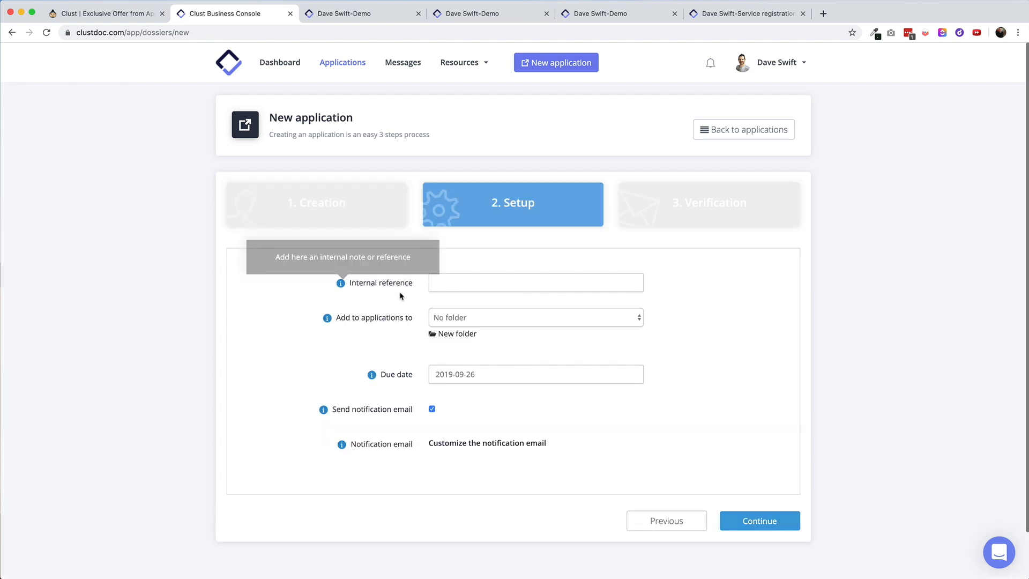
pyautogui.click(455, 285)
pyautogui.write('Ttest')
pyautogui.doubleClick(479, 288)
pyautogui.write('Test')
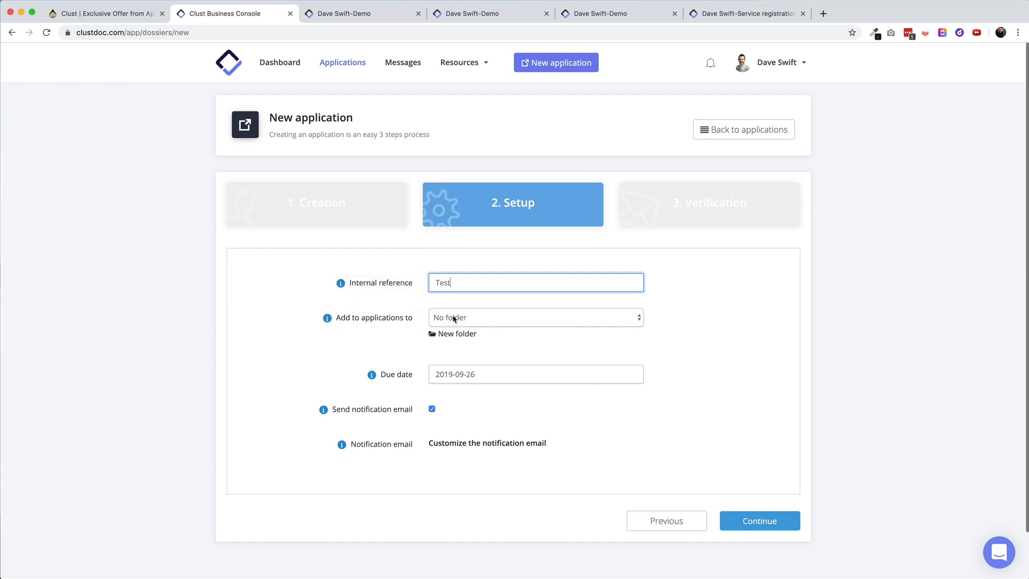
# Step: Create a red folder named Web Design under Resources > Folders
pyautogui.click(455, 64)
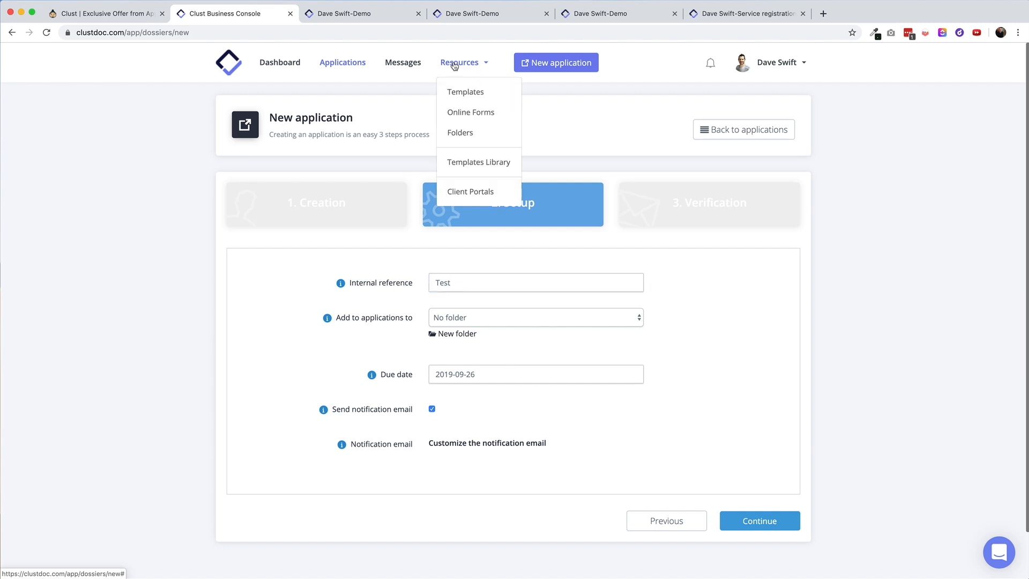
pyautogui.click(457, 132)
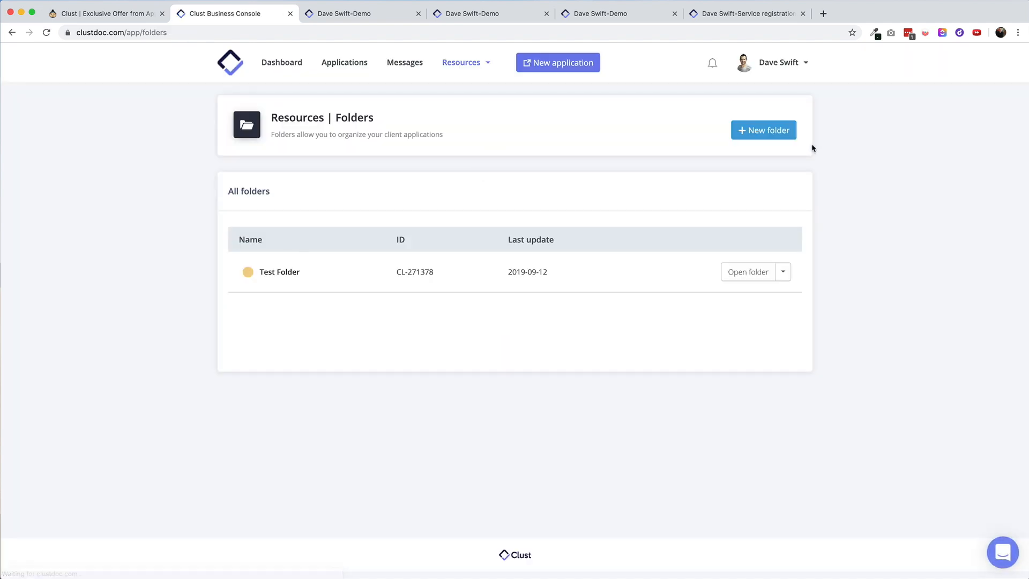
pyautogui.click(764, 129)
pyautogui.write('Web Design')
pyautogui.click(489, 137)
pyautogui.press('Return')
pyautogui.click(616, 184)
# Step: Create a second folder named Copywriting with a purple colour
pyautogui.click(766, 131)
pyautogui.click(500, 106)
pyautogui.write('Co')
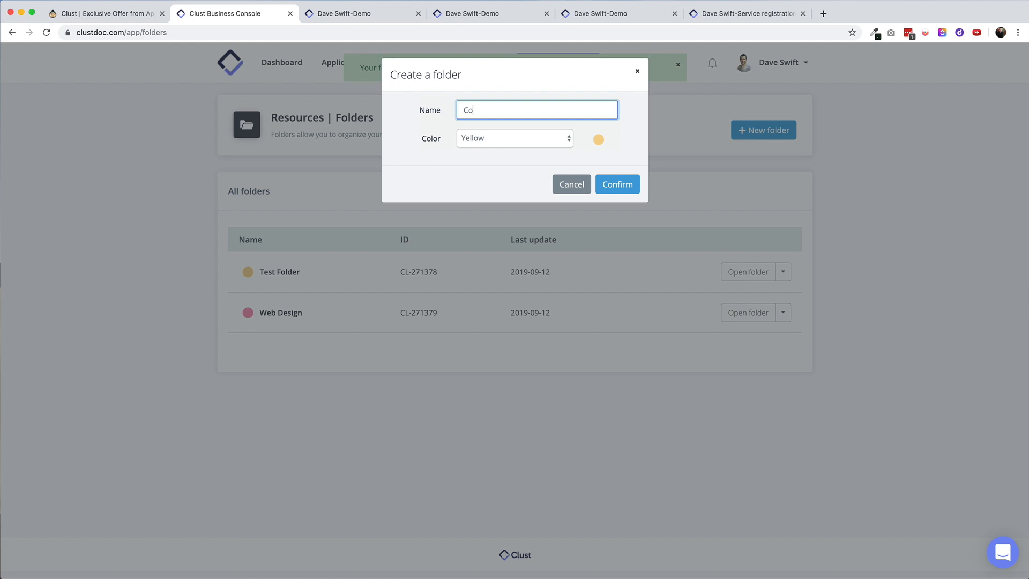
pyautogui.write('pywriting')
pyautogui.click(489, 141)
pyautogui.click(491, 179)
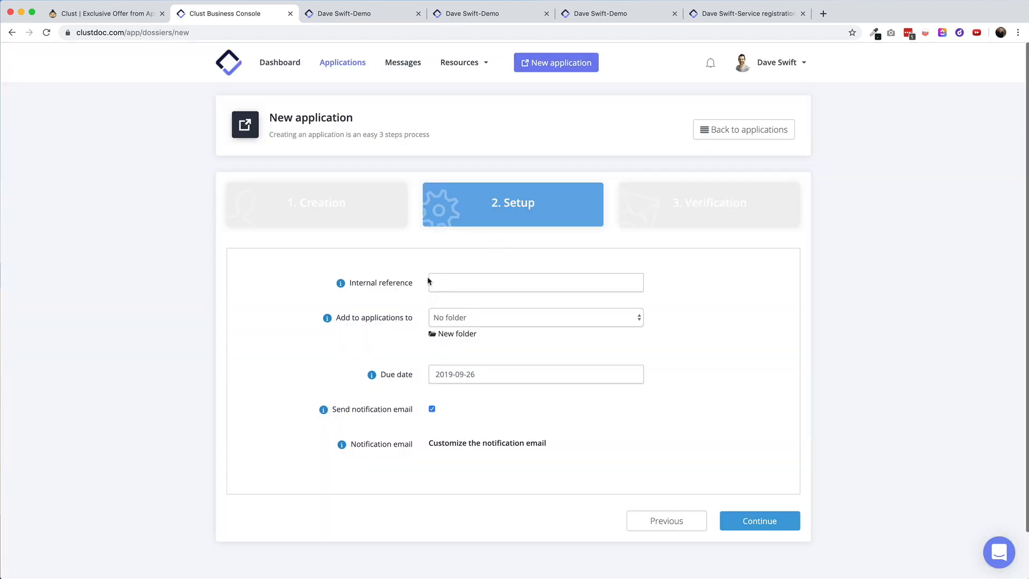
# Step: Set the internal reference to Test and file the application in Web Design
pyautogui.click(450, 288)
pyautogui.write('Test')
pyautogui.click(471, 317)
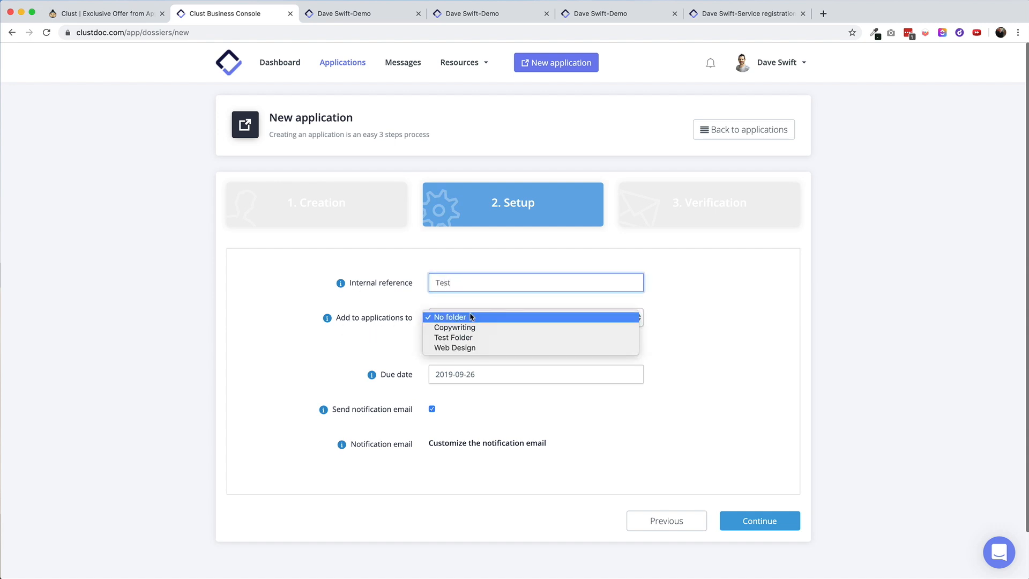
pyautogui.click(475, 349)
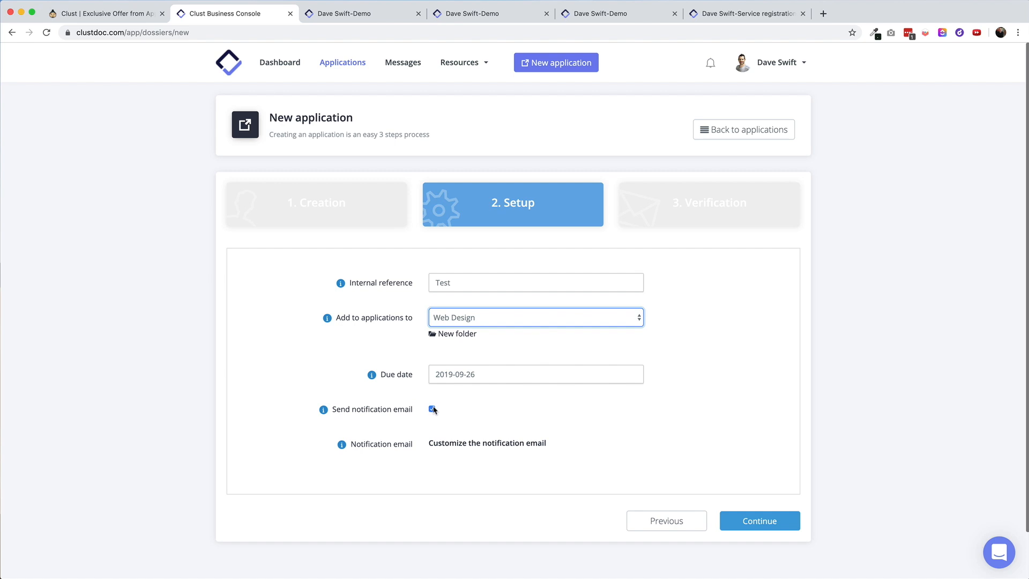
# Step: Reveal the notification email's subject and body, then continue to Verification
pyautogui.scroll(-2, 466, 402)
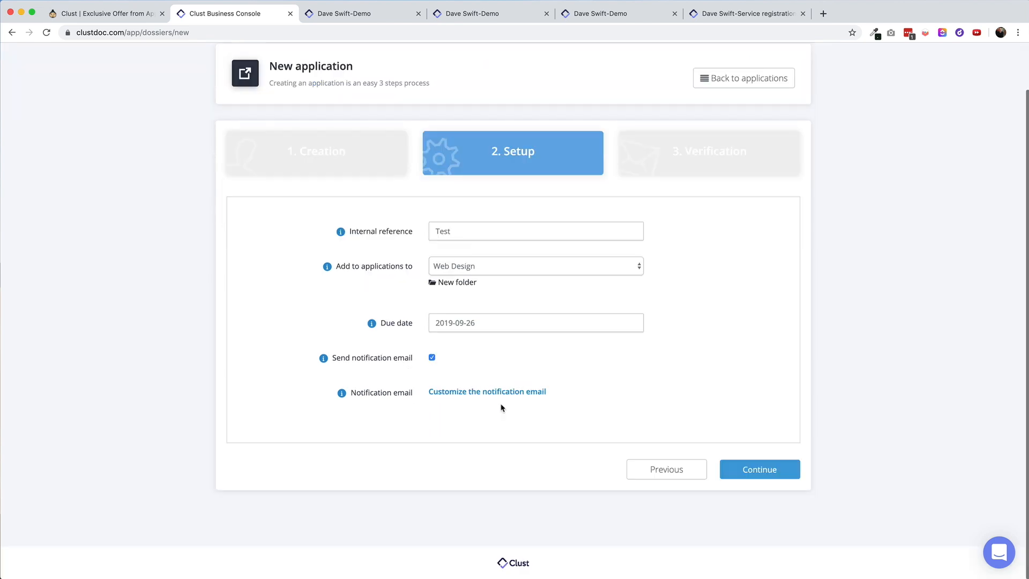
pyautogui.click(462, 394)
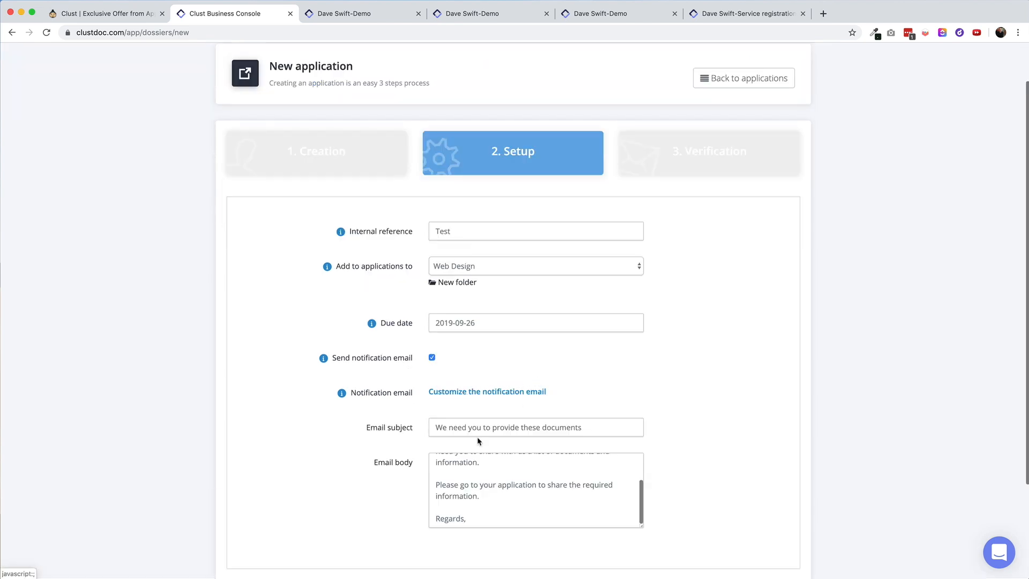
pyautogui.scroll(-1, 479, 441)
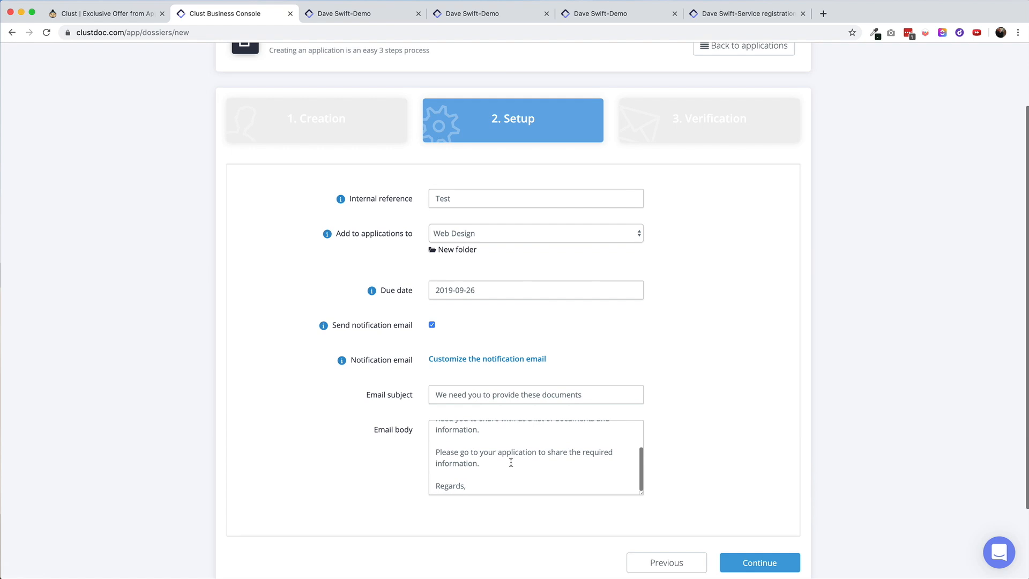
pyautogui.scroll(3, 511, 463)
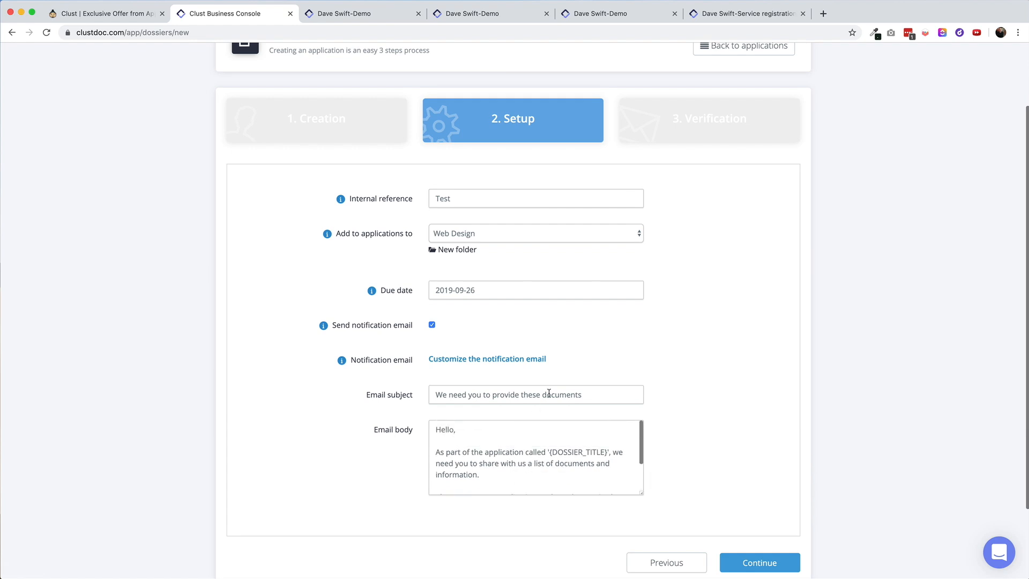
pyautogui.click(581, 364)
pyautogui.click(776, 560)
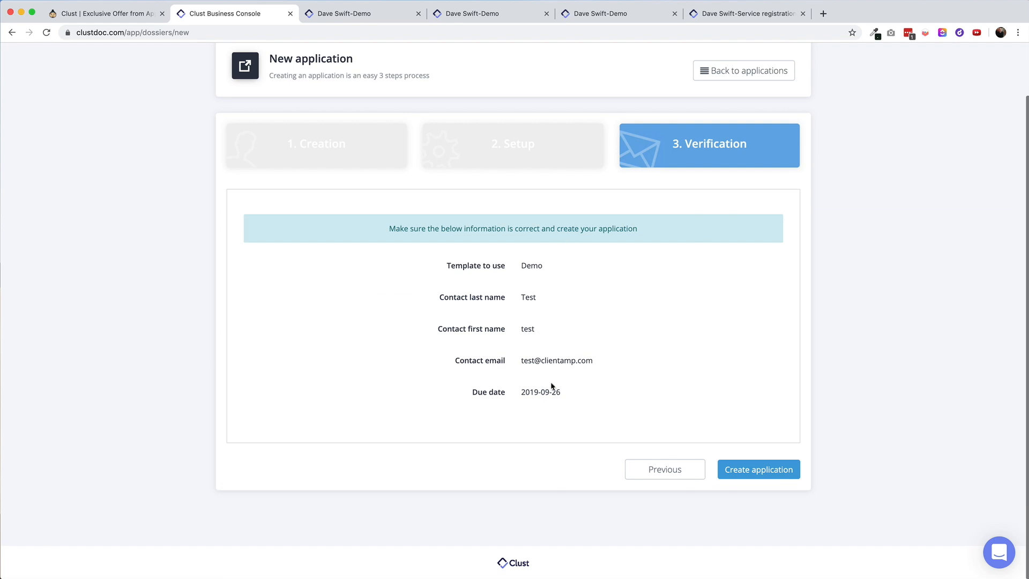
# Step: Create the Demo application from the Verification summary
pyautogui.click(762, 471)
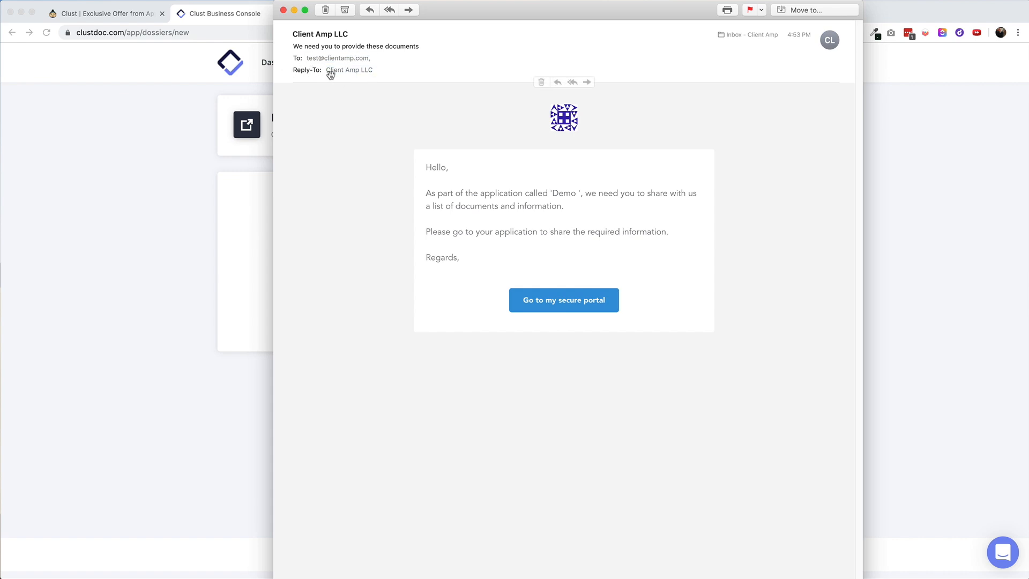
# Step: Check the notification's reply-to sender address and close the message window
pyautogui.click(375, 70)
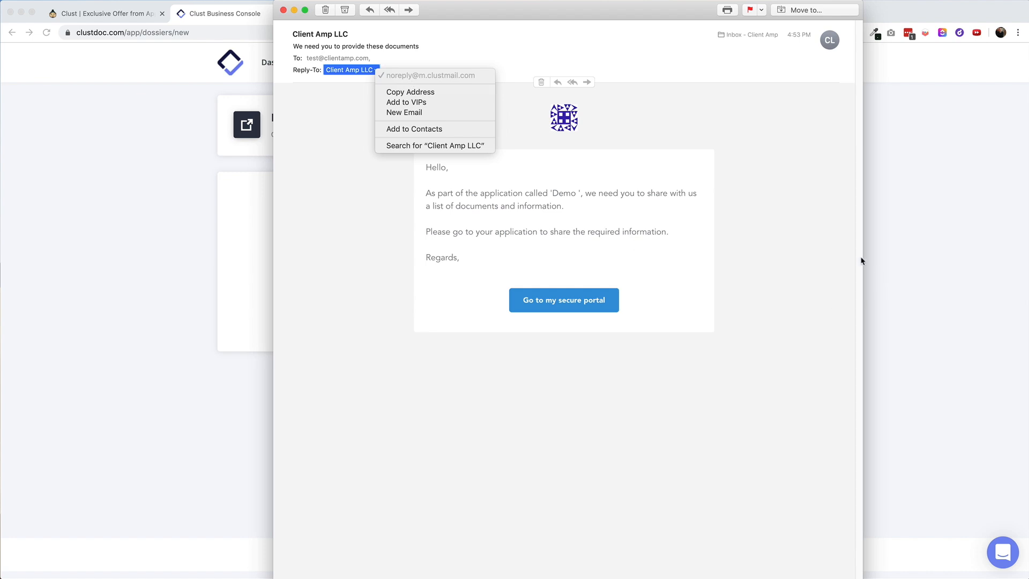
pyautogui.click(284, 10)
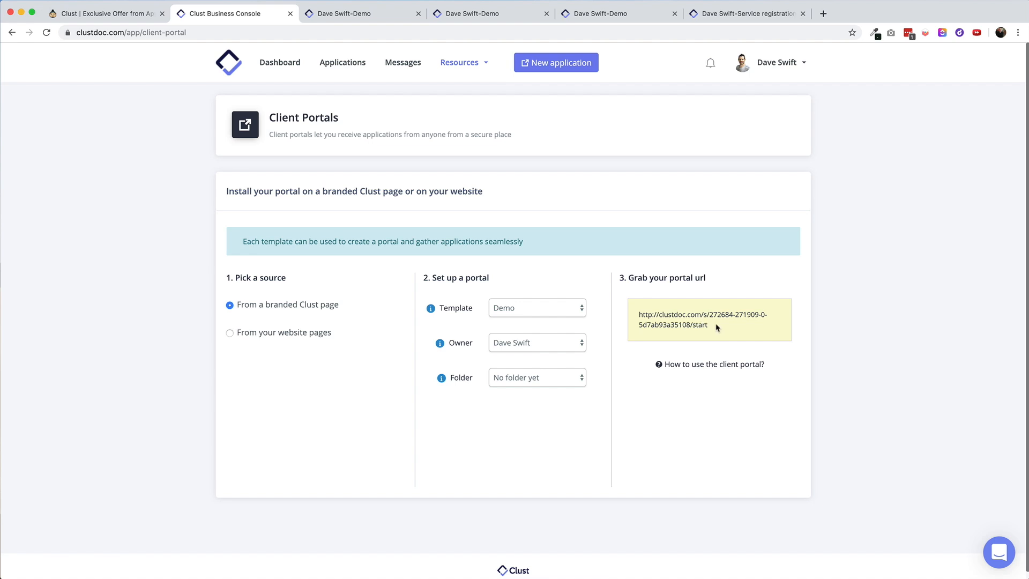
# Step: Select the portal URL, then look at the website embed code option
pyautogui.click(686, 314)
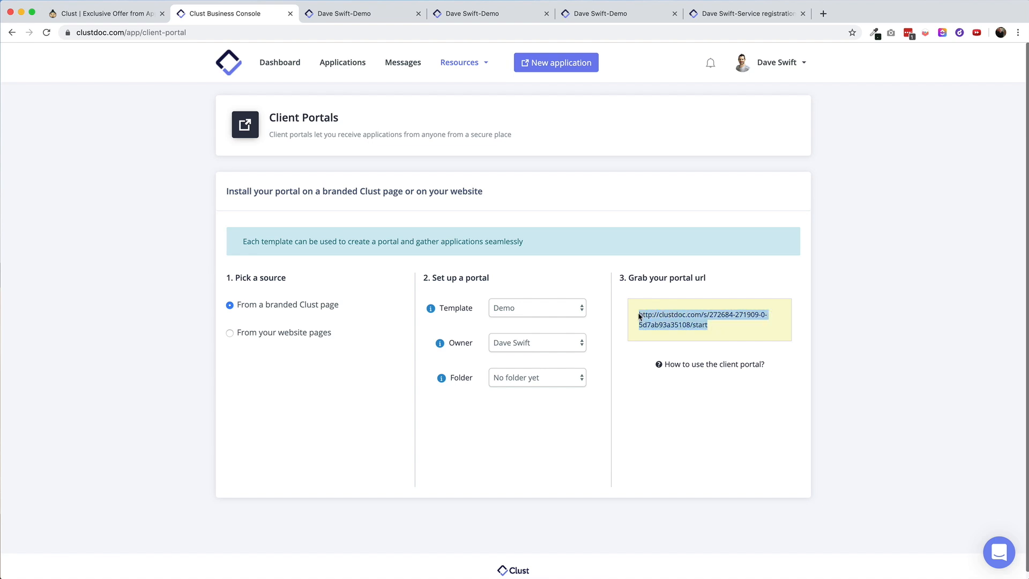
pyautogui.click(294, 334)
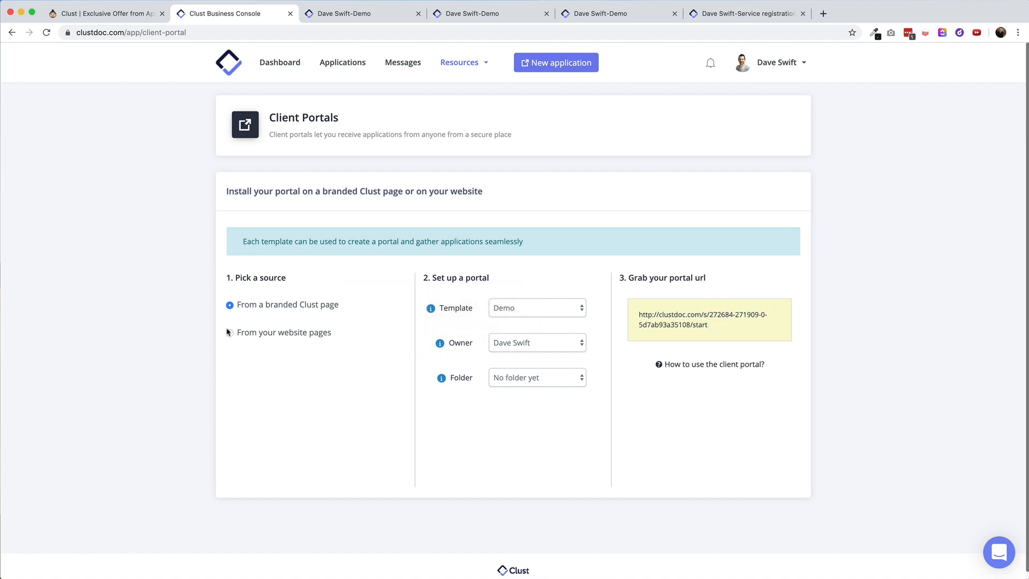
pyautogui.click(229, 332)
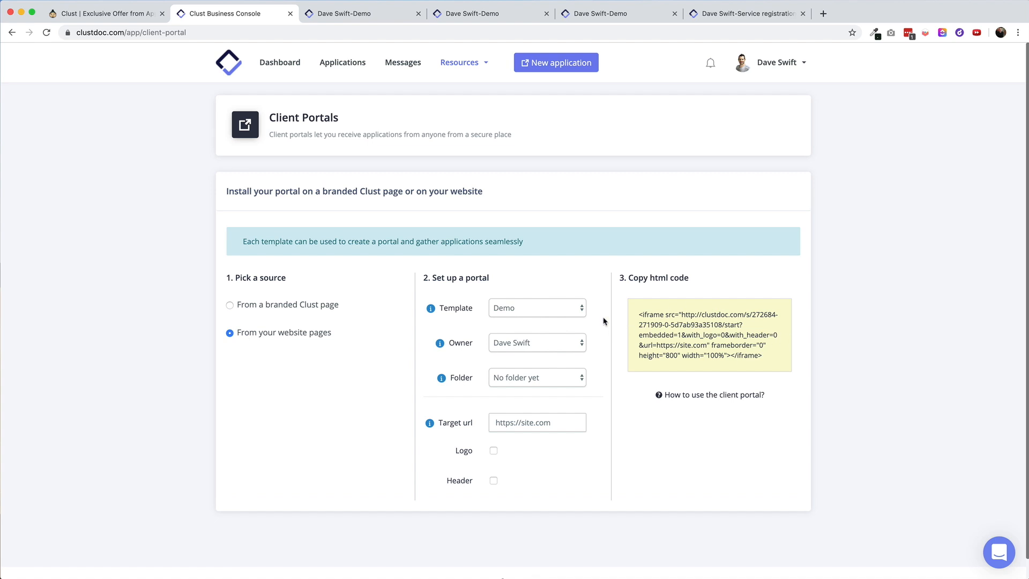
# Step: Build the portal from a branded Clust page with Service registration-demo, filing into Web Design
pyautogui.click(230, 305)
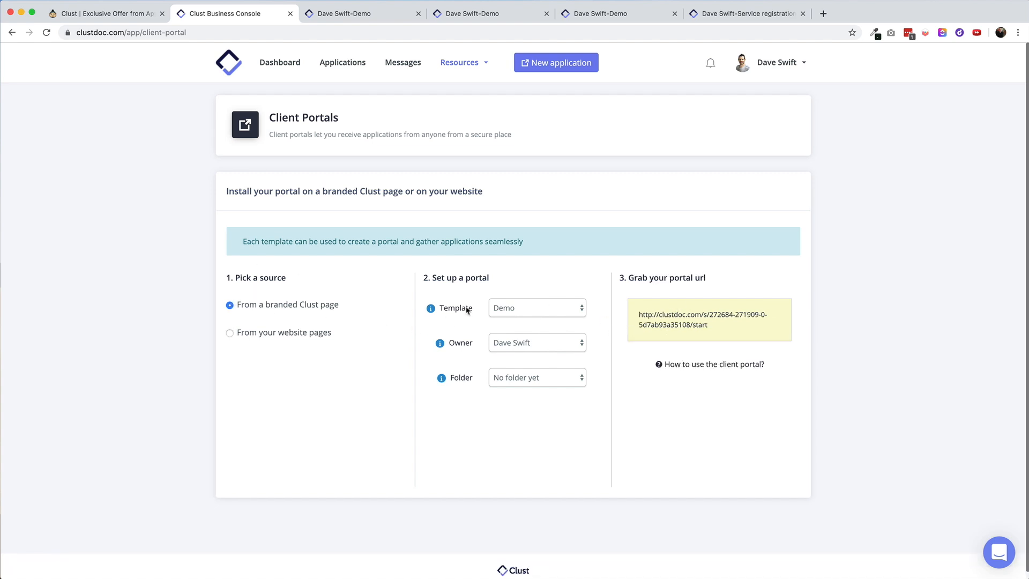
pyautogui.click(515, 306)
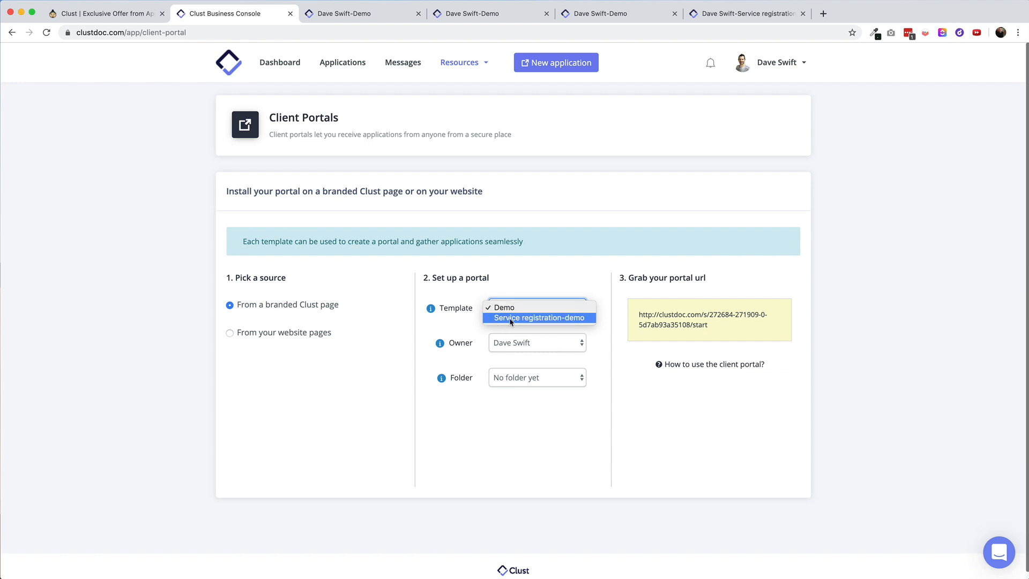
pyautogui.click(511, 319)
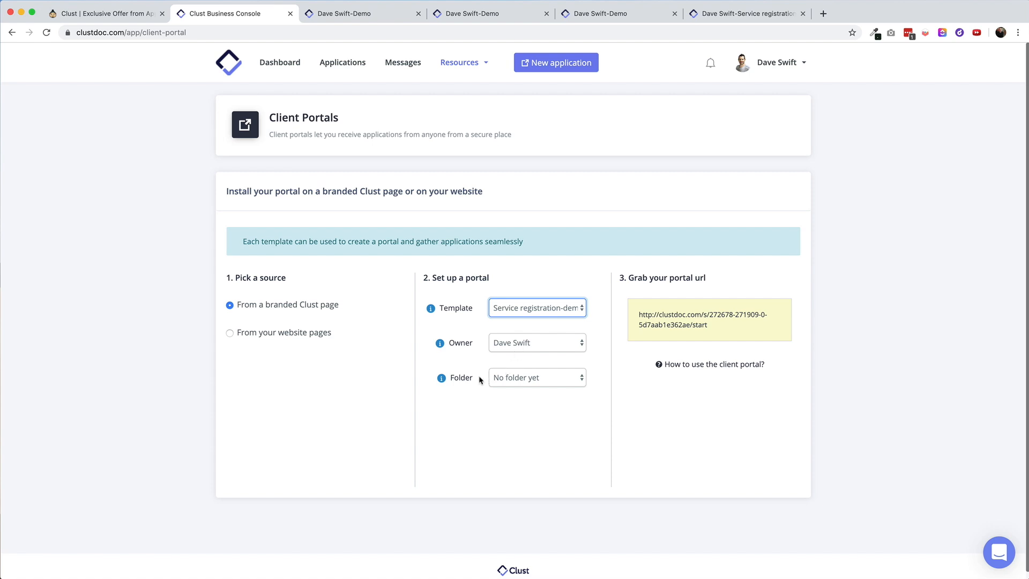
pyautogui.click(561, 381)
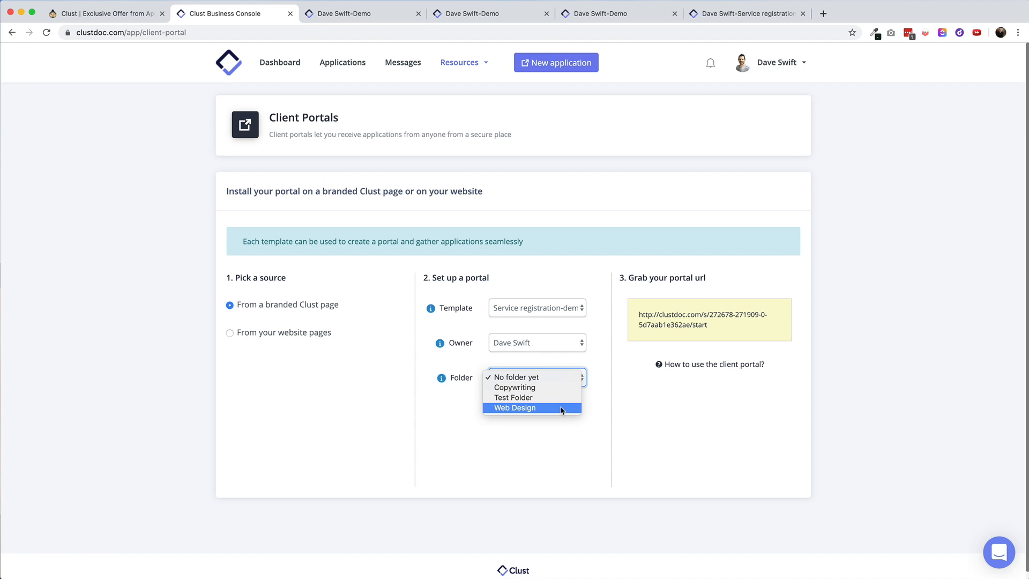
pyautogui.click(564, 409)
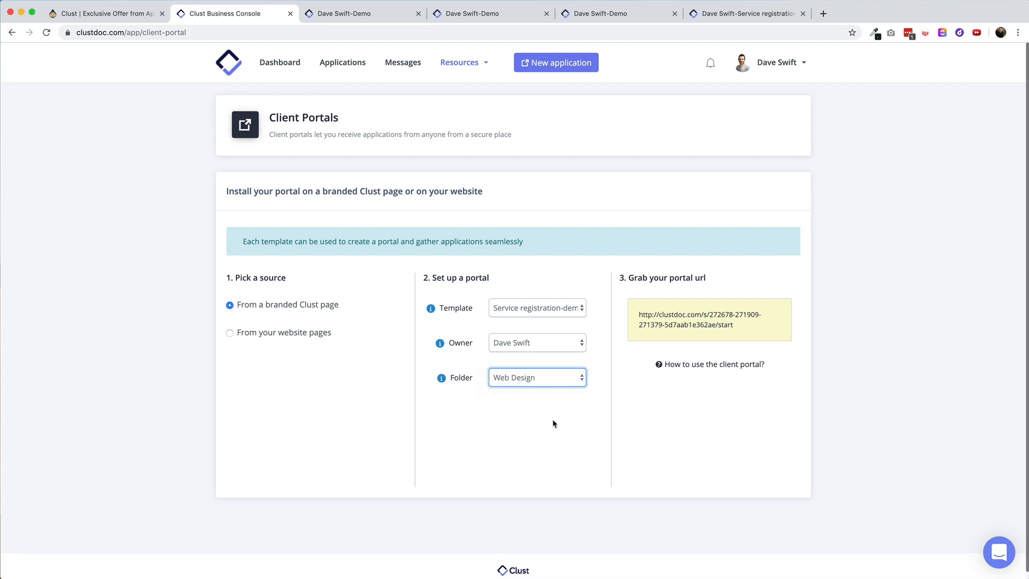
pyautogui.scroll(-1, 655, 428)
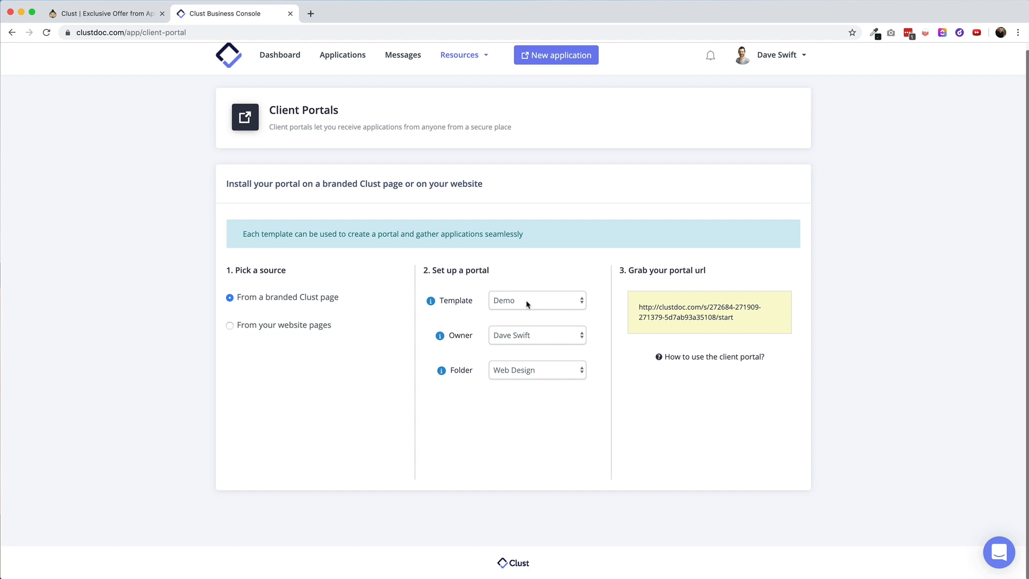
# Step: Switch the portal template to Service registration-demo, select the updated URL, and open Messages
pyautogui.click(525, 301)
pyautogui.click(500, 303)
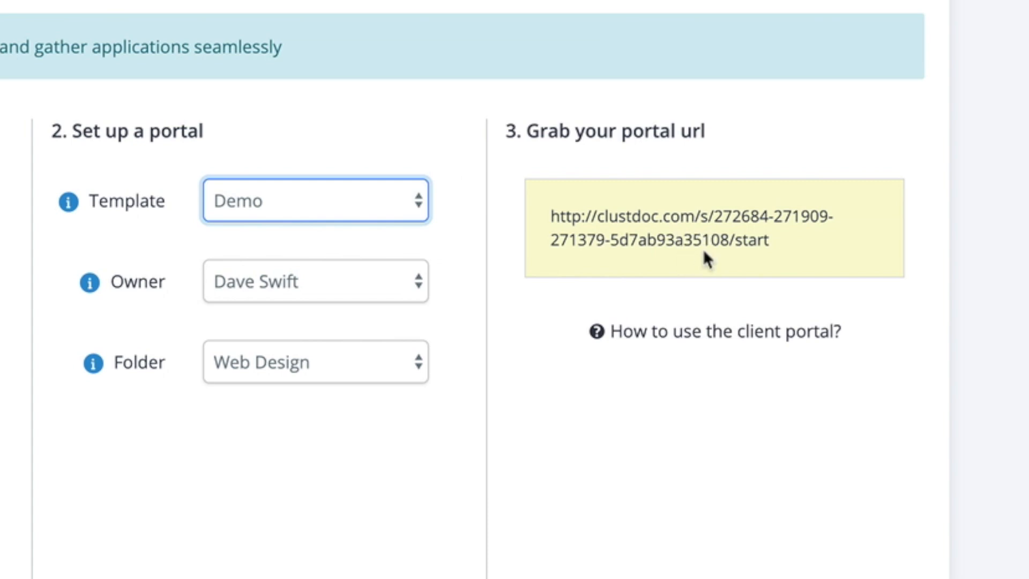
pyautogui.click(408, 206)
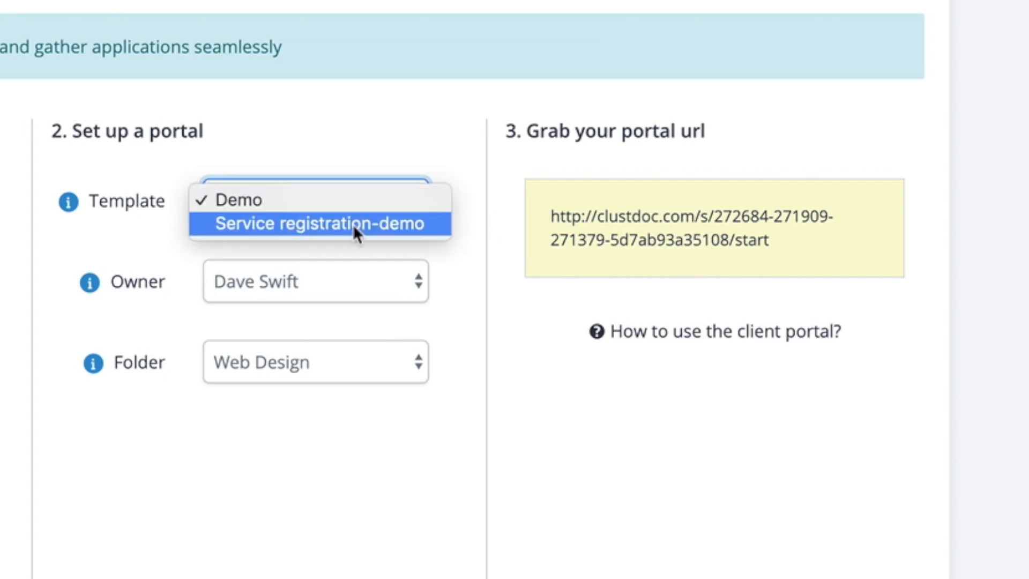
pyautogui.click(338, 224)
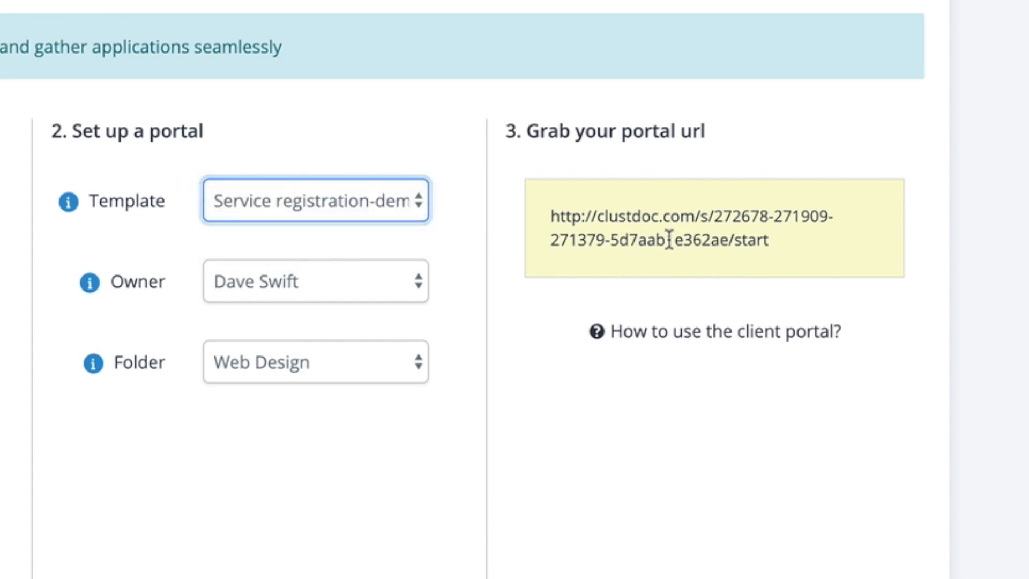
pyautogui.moveTo(777, 246); pyautogui.dragTo(553, 214)
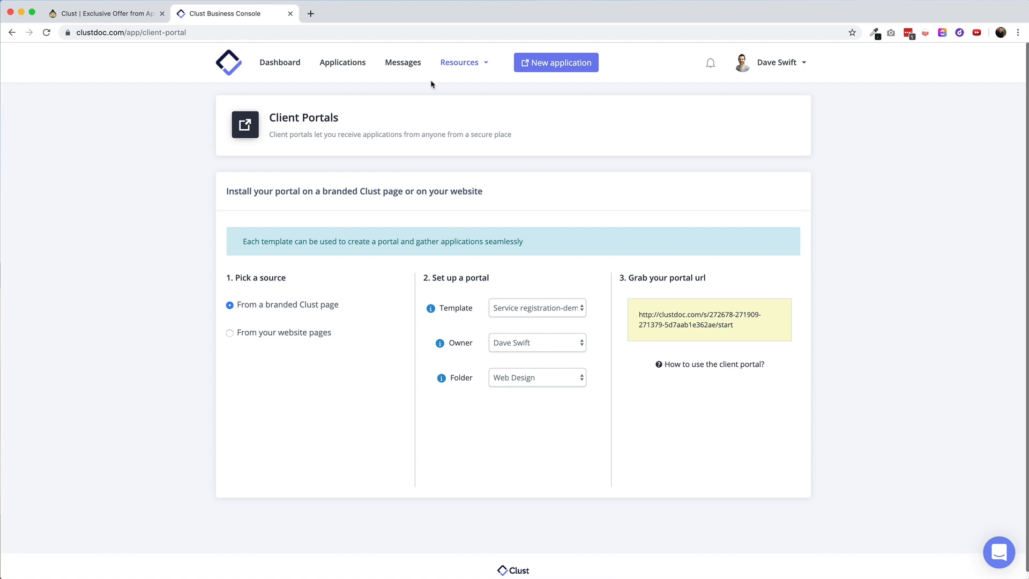
pyautogui.click(401, 65)
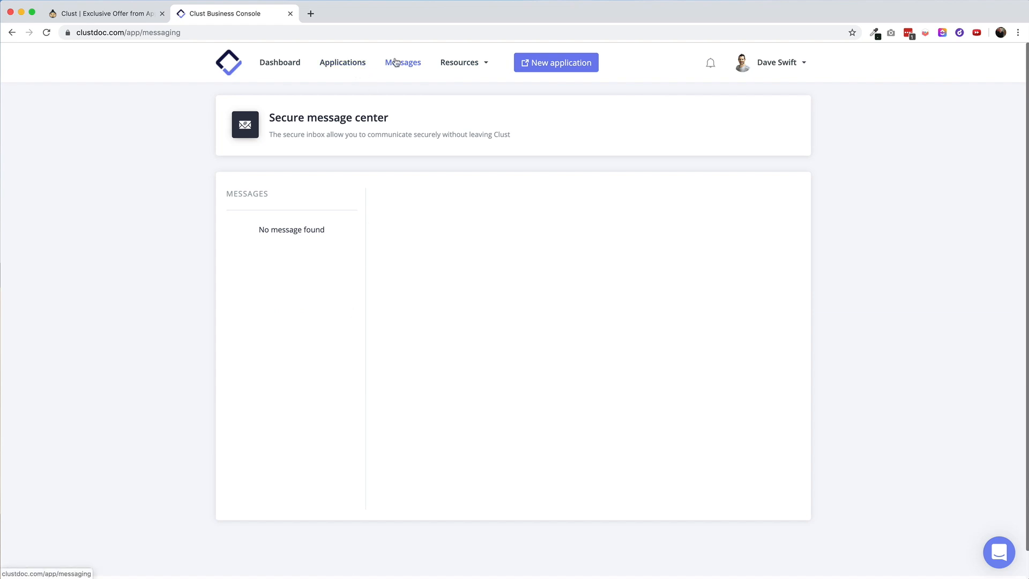
# Step: Open the Test Test application's client access page from Online applications, then return to the console
pyautogui.click(359, 64)
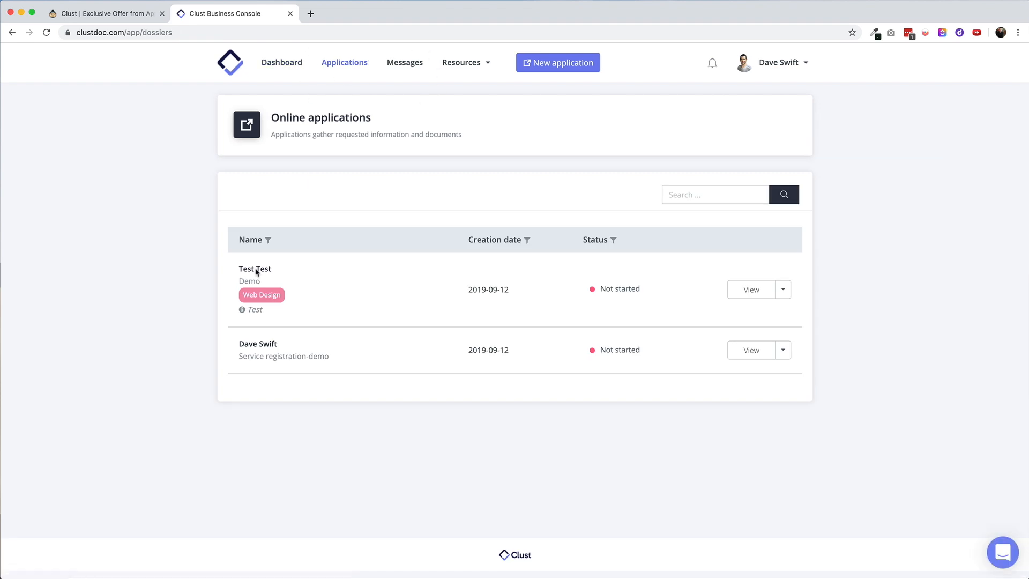
pyautogui.click(781, 292)
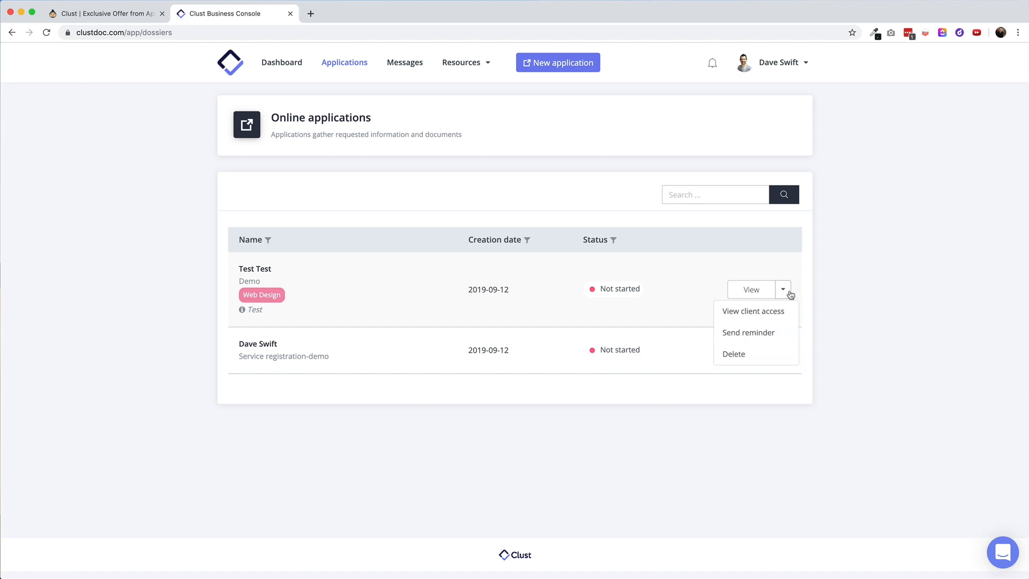
pyautogui.click(752, 311)
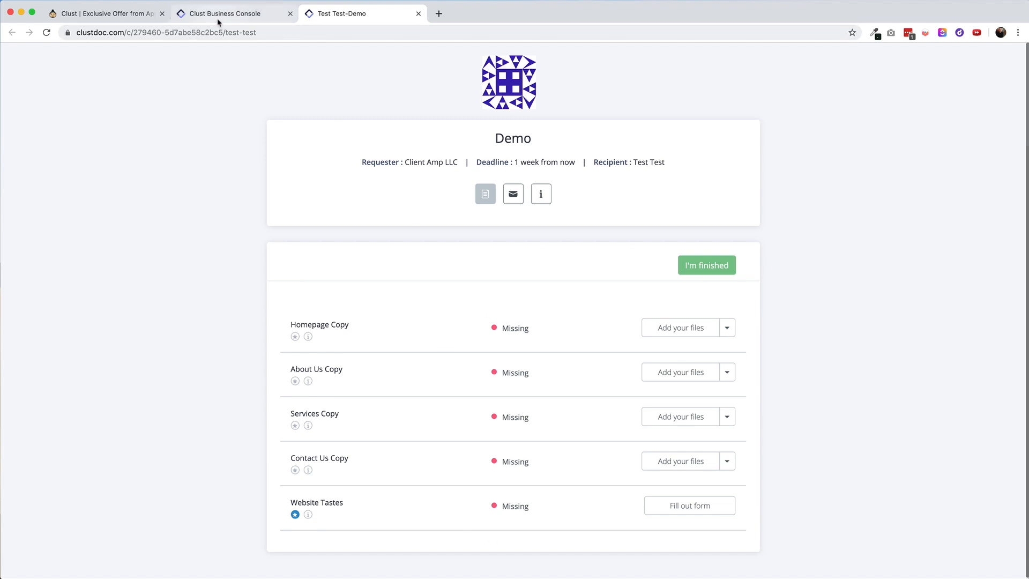
pyautogui.click(218, 20)
pyautogui.click(782, 289)
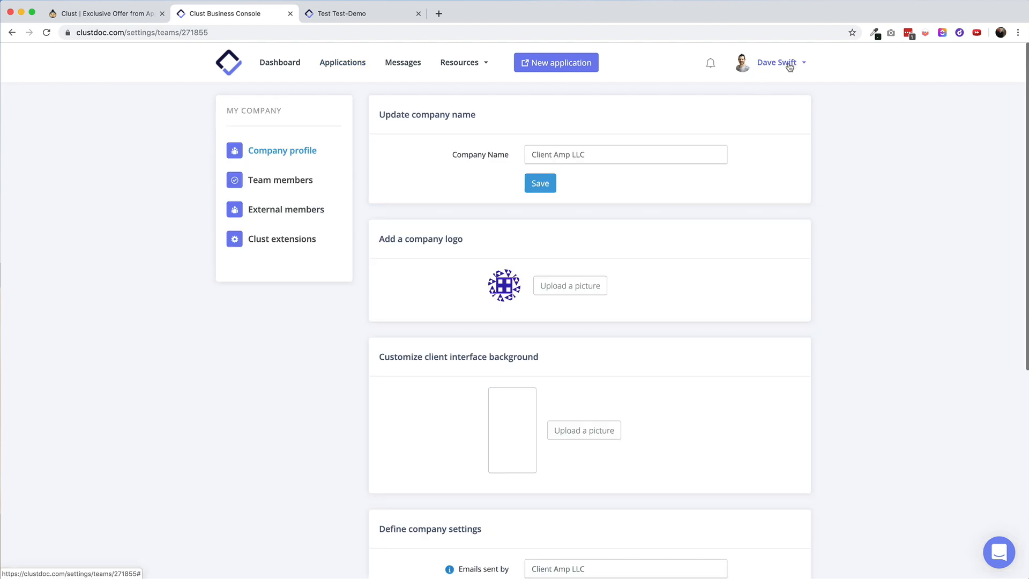
# Step: Open My Company settings and tick the B2B toggle under company settings
pyautogui.click(787, 66)
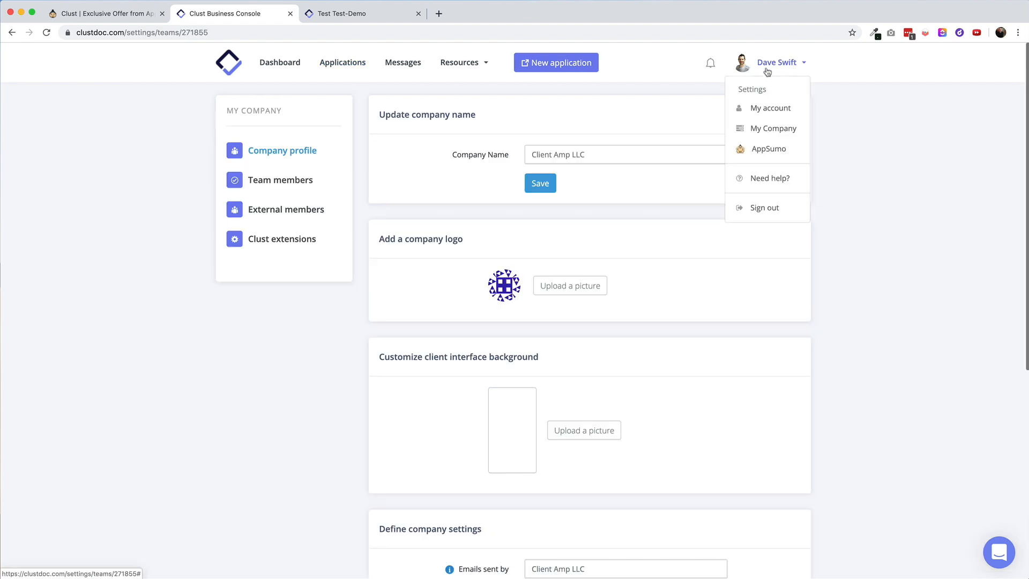
pyautogui.click(772, 130)
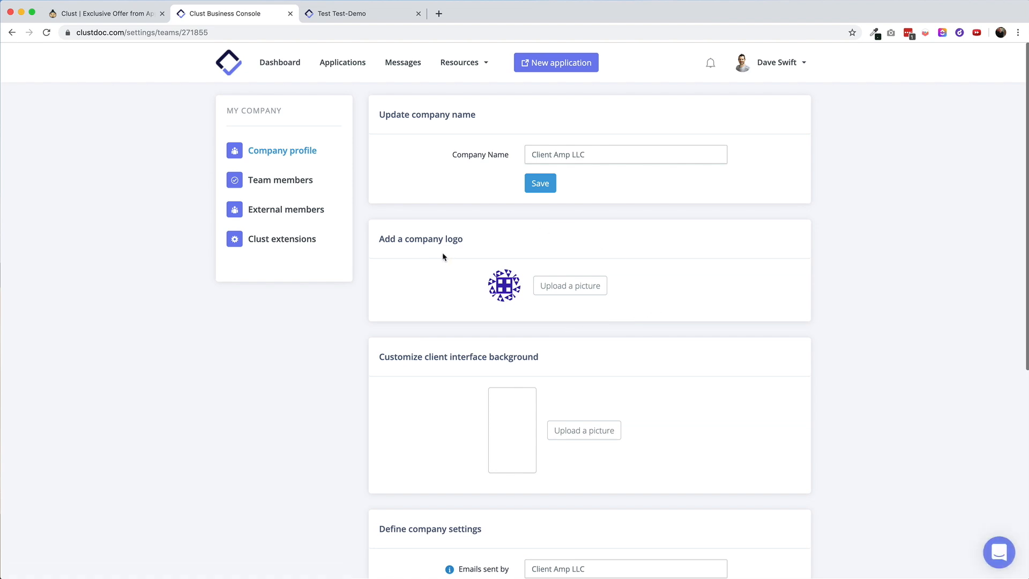
pyautogui.scroll(-3, 437, 343)
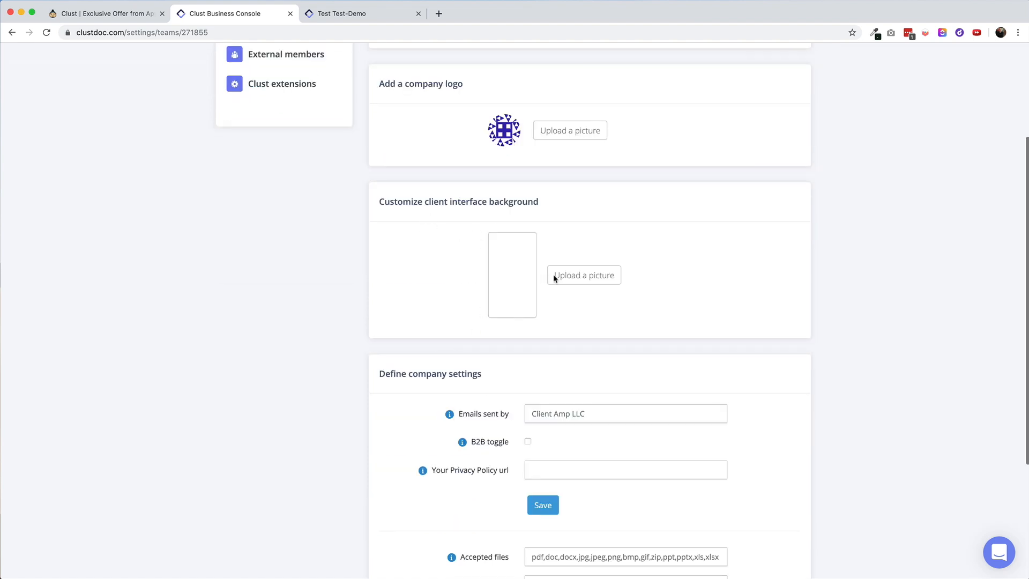
pyautogui.scroll(-2, 490, 272)
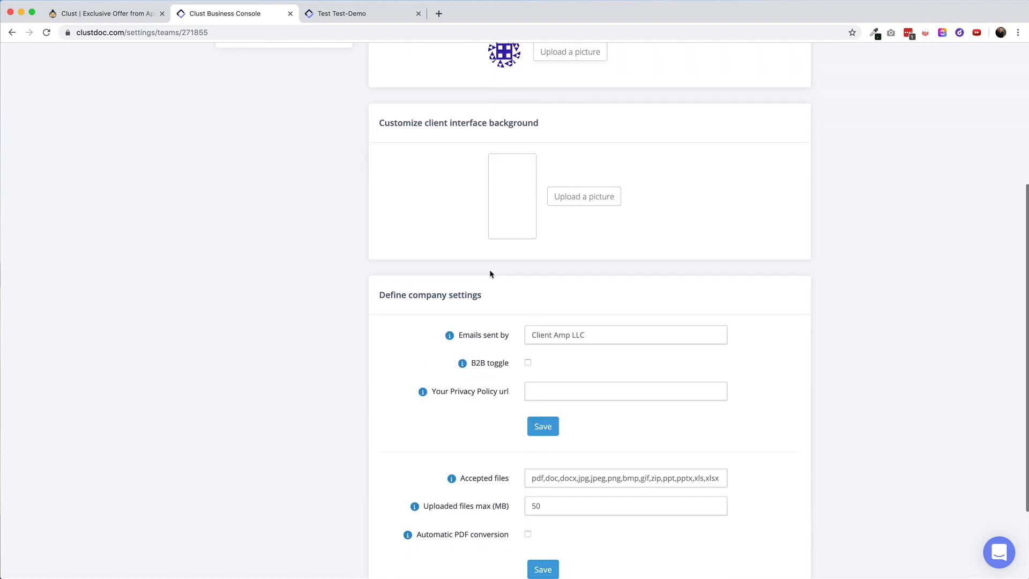
pyautogui.click(528, 356)
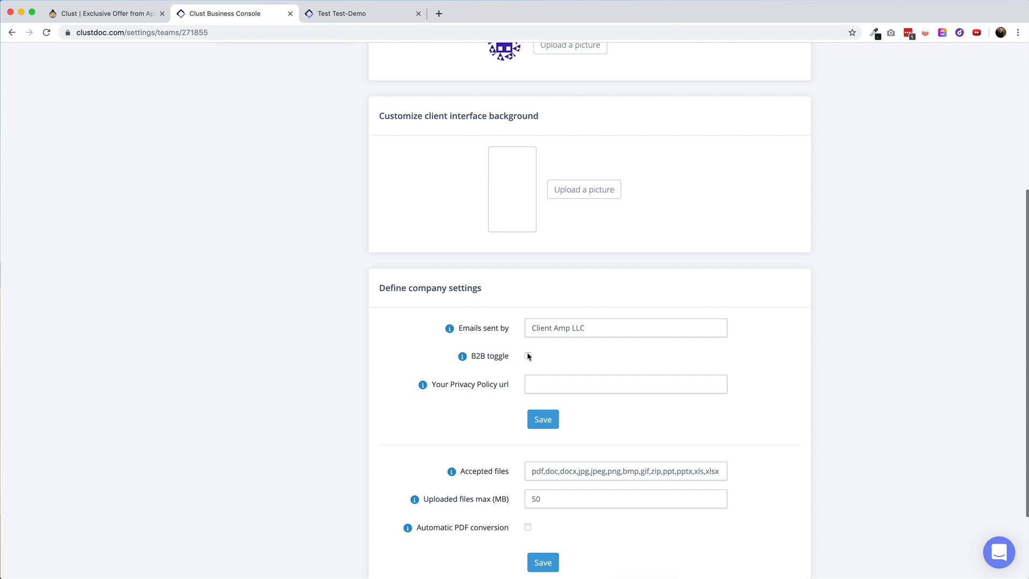
pyautogui.click(531, 378)
pyautogui.scroll(-2, 533, 379)
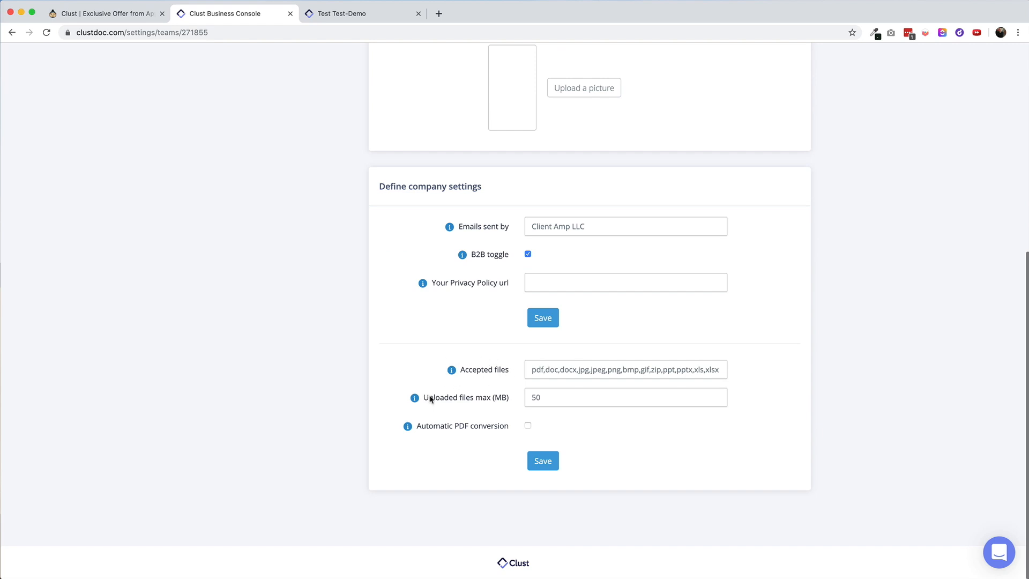
pyautogui.moveTo(424, 398)
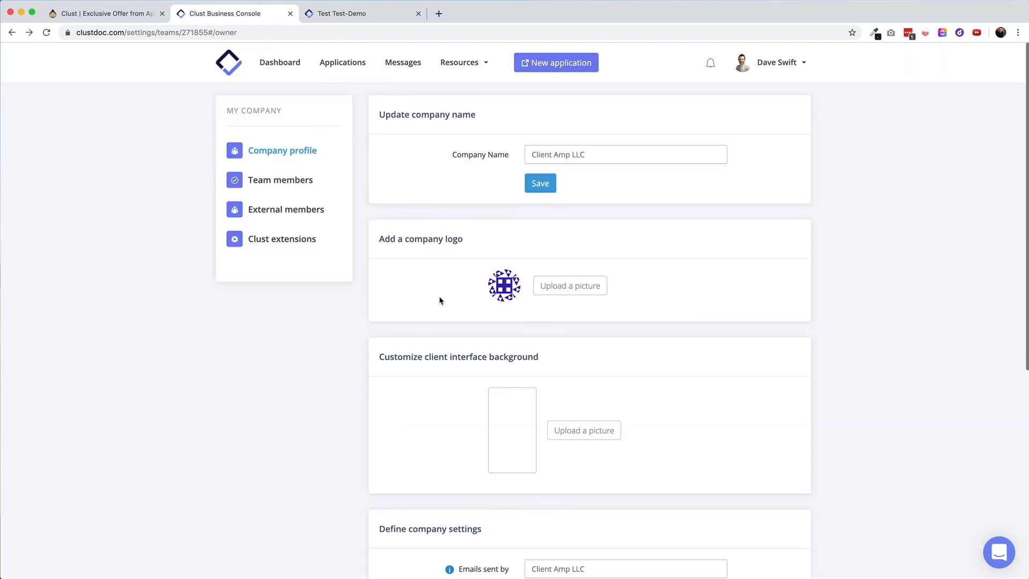
# Step: Browse the Dropbox/Google Drive, DocuSign/HelloSign and Stripe sections of Clust extensions
pyautogui.click(272, 240)
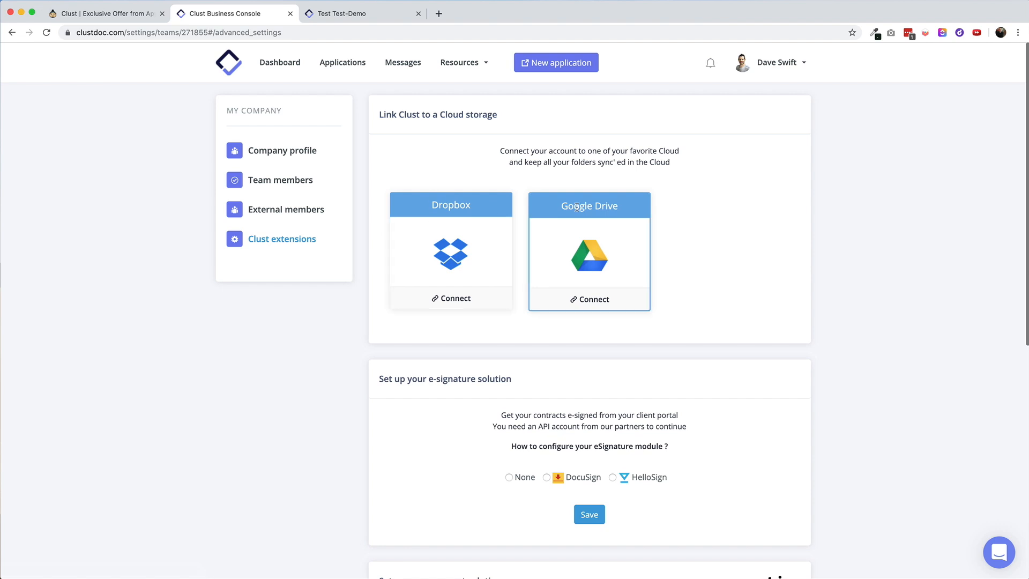
pyautogui.scroll(-5, 613, 216)
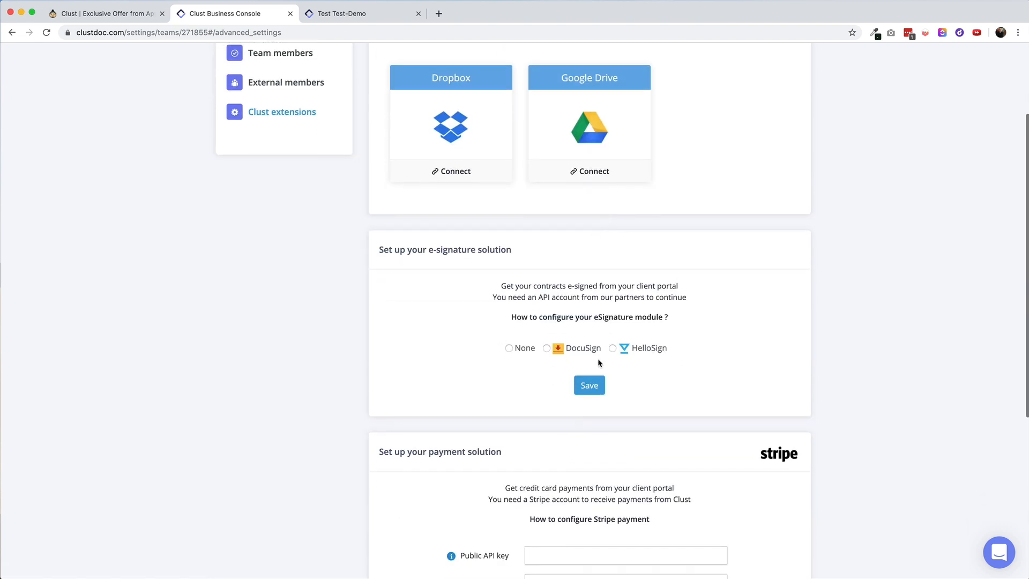
pyautogui.scroll(-1, 650, 352)
pyautogui.scroll(-9, 651, 352)
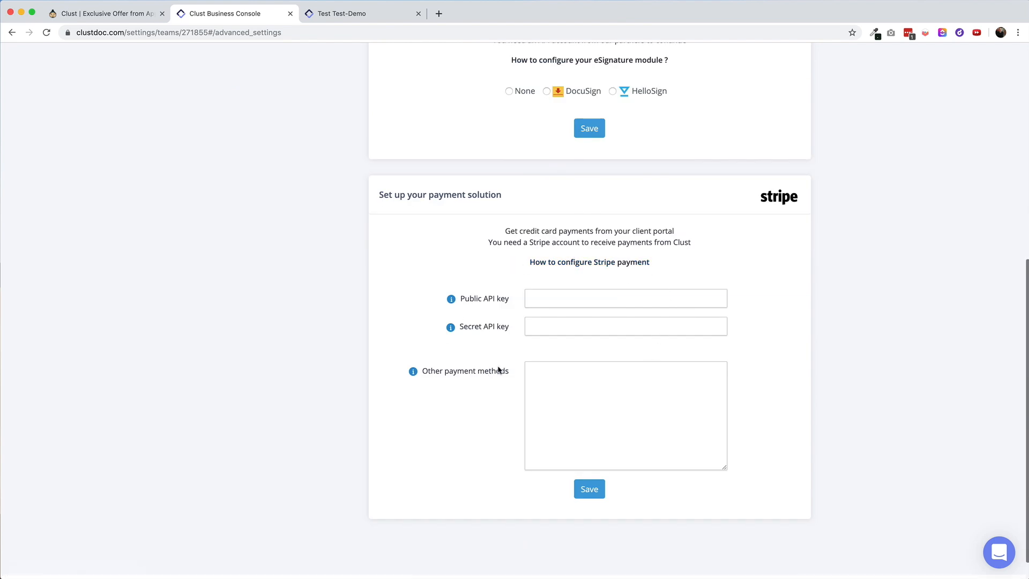
pyautogui.scroll(-1, 499, 369)
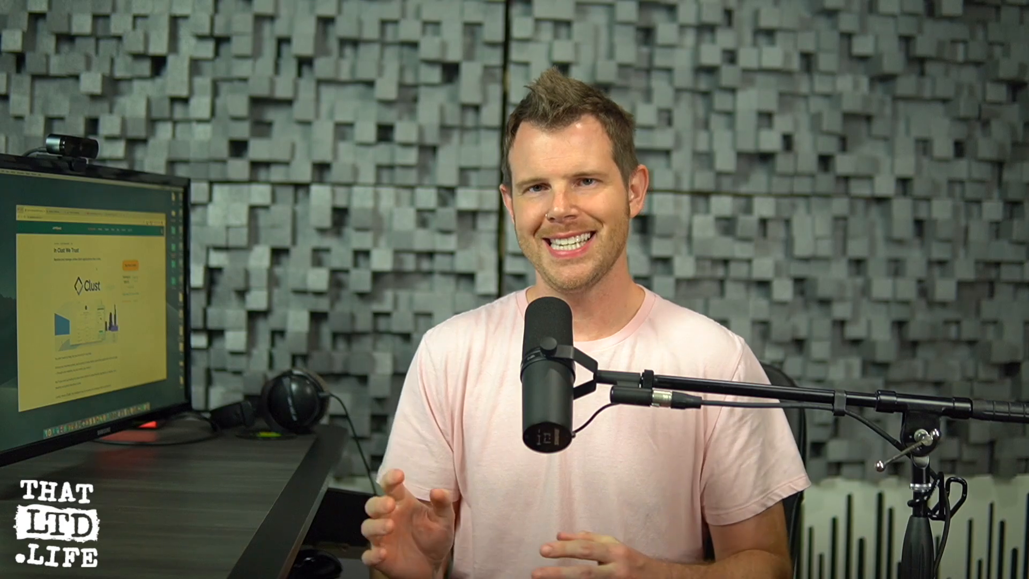